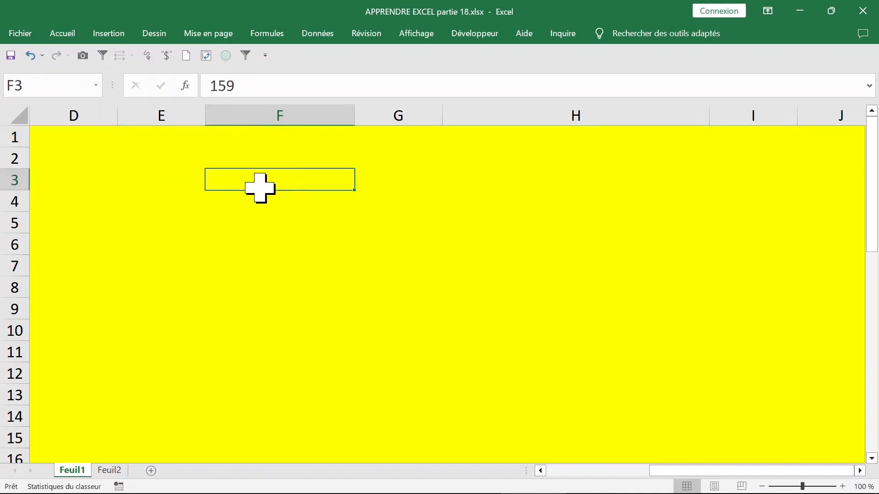
Step: Remove the fill colour from every cell on the Feuil1 sheet
click(16, 117)
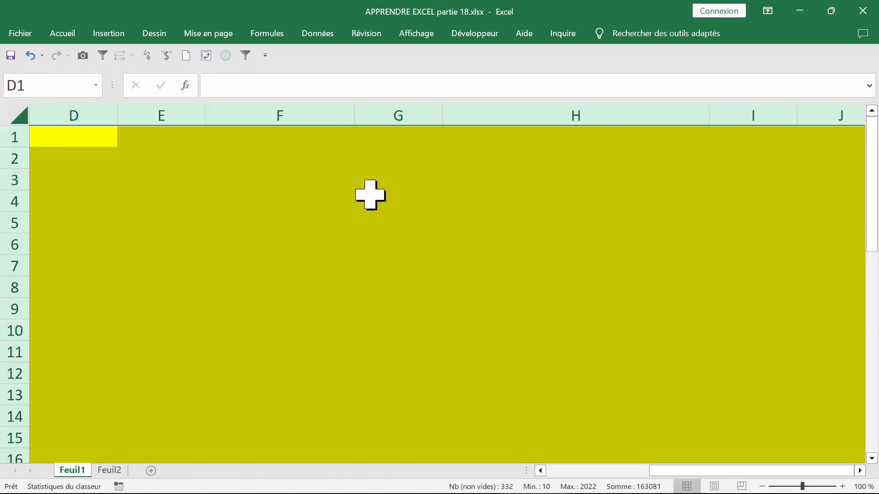
click(225, 180)
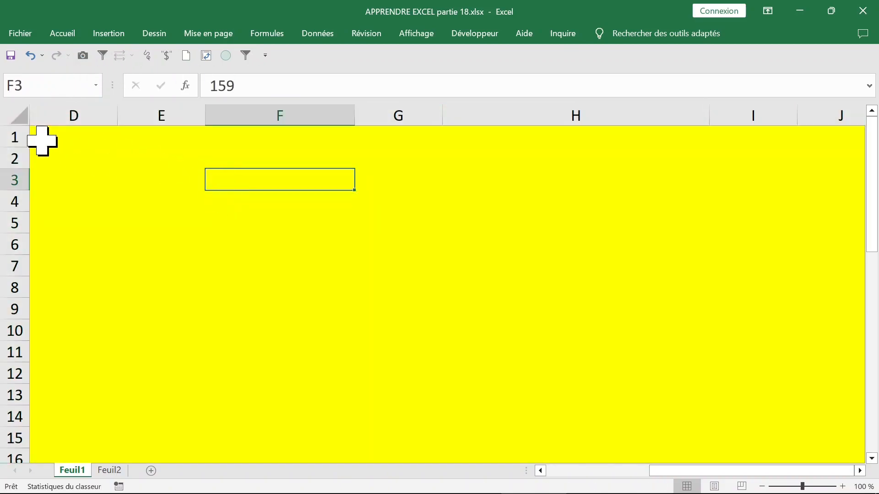
key(ctrl+a)
click(196, 202)
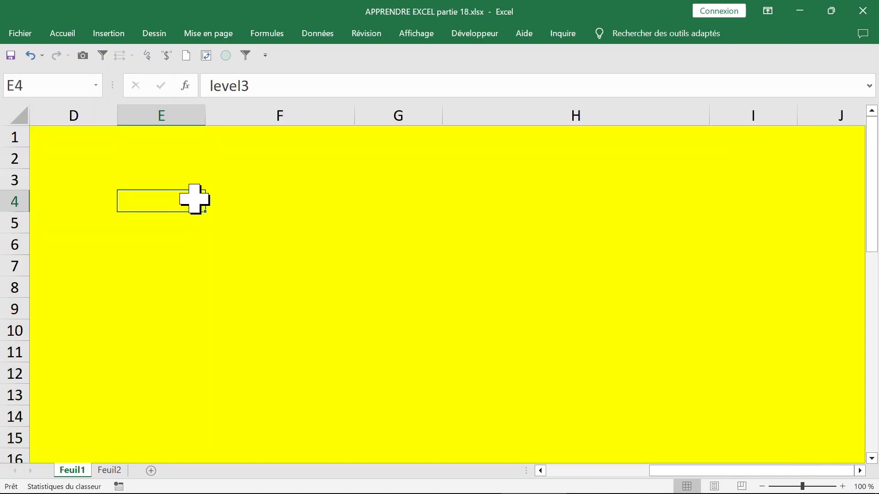
click(16, 117)
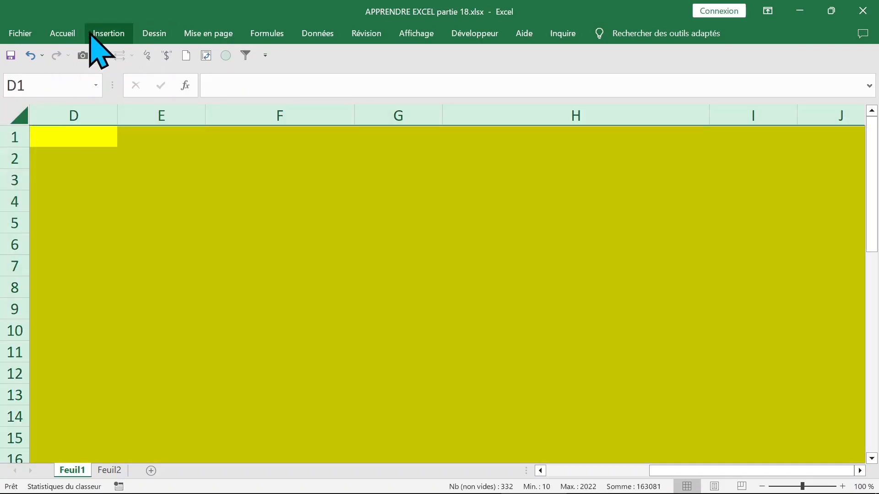
click(65, 34)
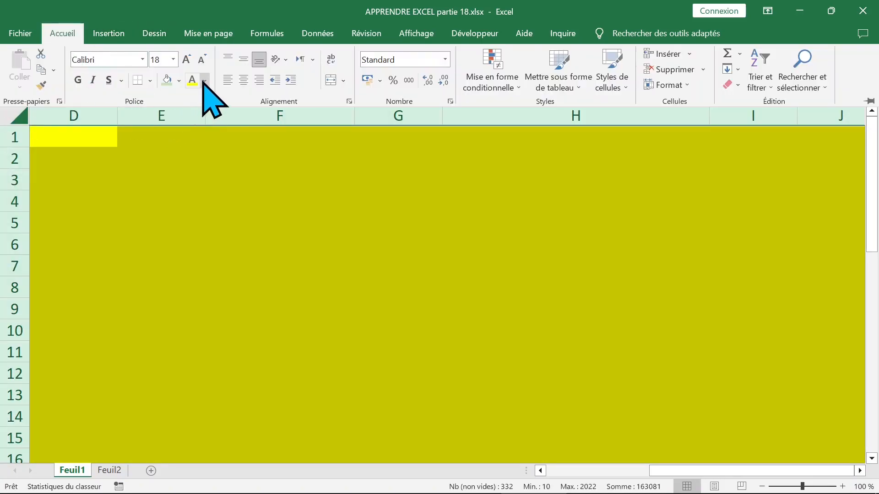
click(180, 81)
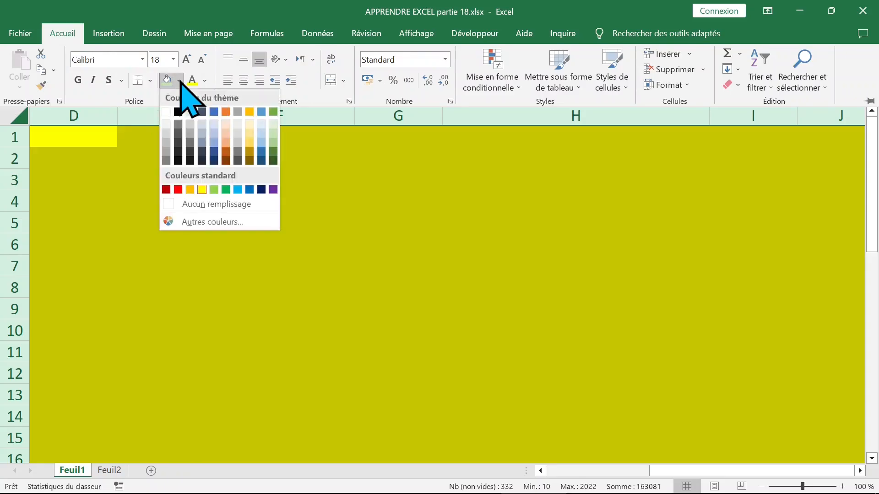
click(216, 206)
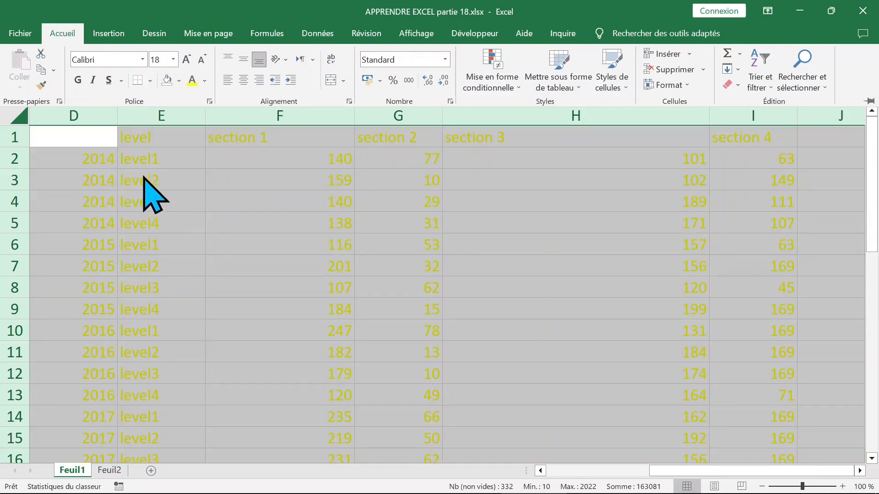
Step: Set the font colour of all cells to the standard dark blue
click(205, 81)
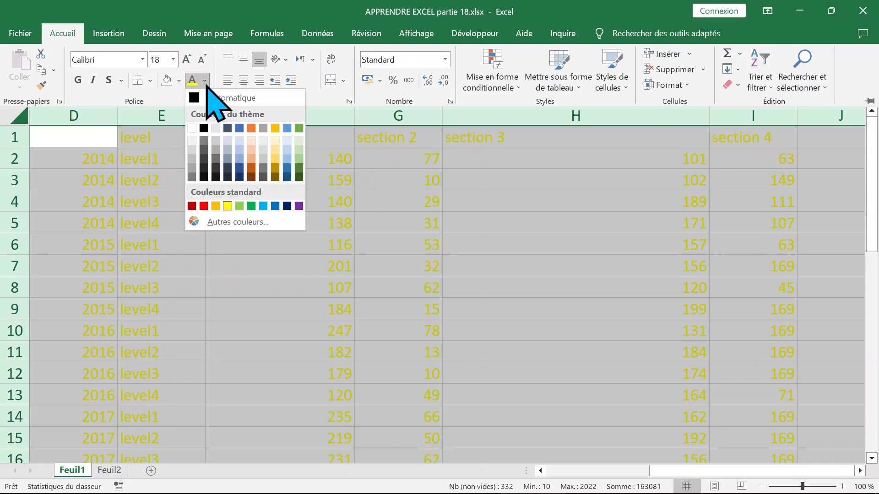
click(205, 129)
click(204, 81)
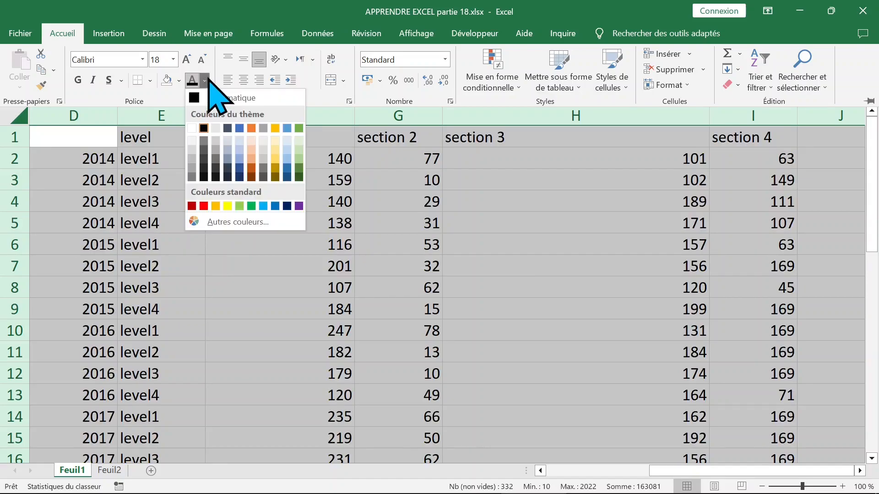
click(287, 206)
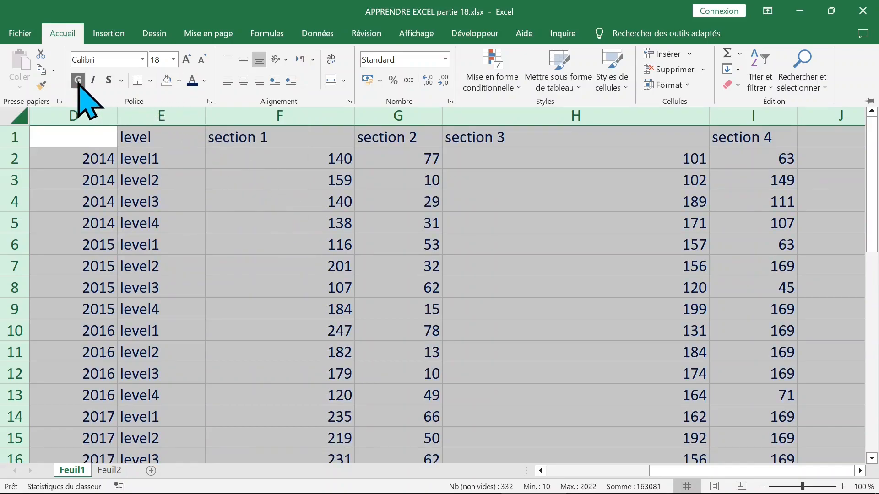
Step: Apply bold to all cell text, and toggle italic and underline on and back off
click(78, 80)
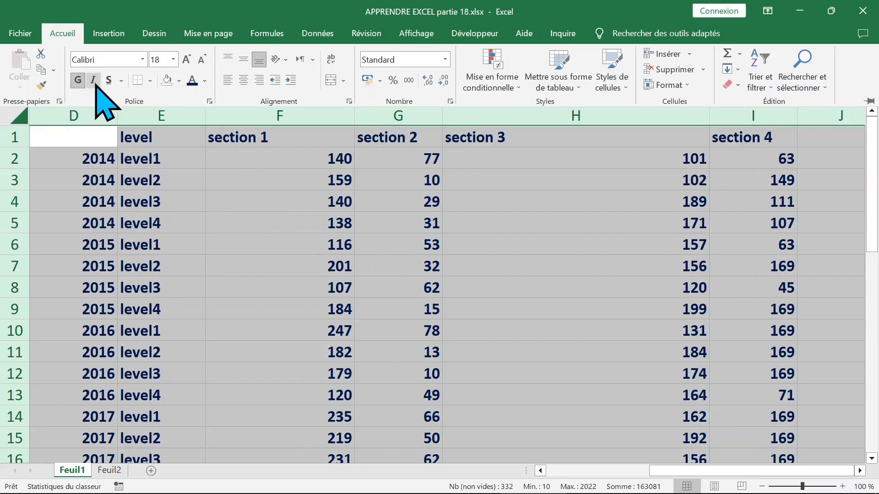
click(93, 81)
click(109, 81)
click(109, 81)
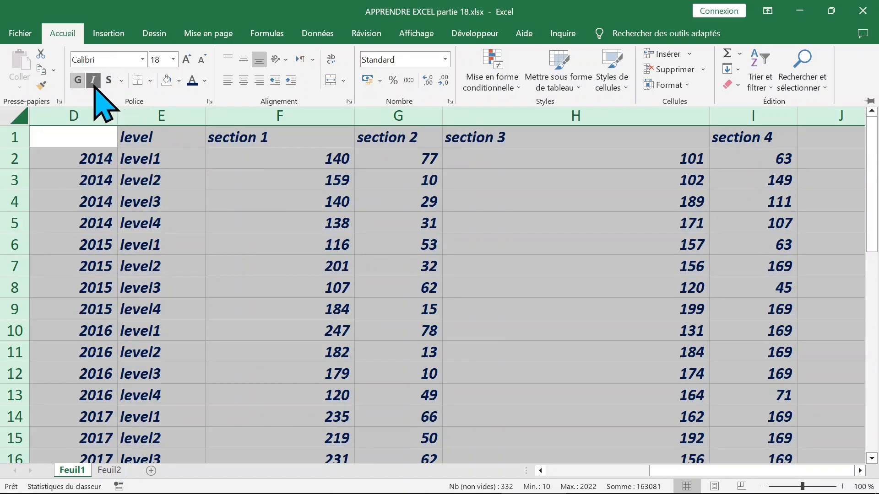
click(93, 81)
click(184, 182)
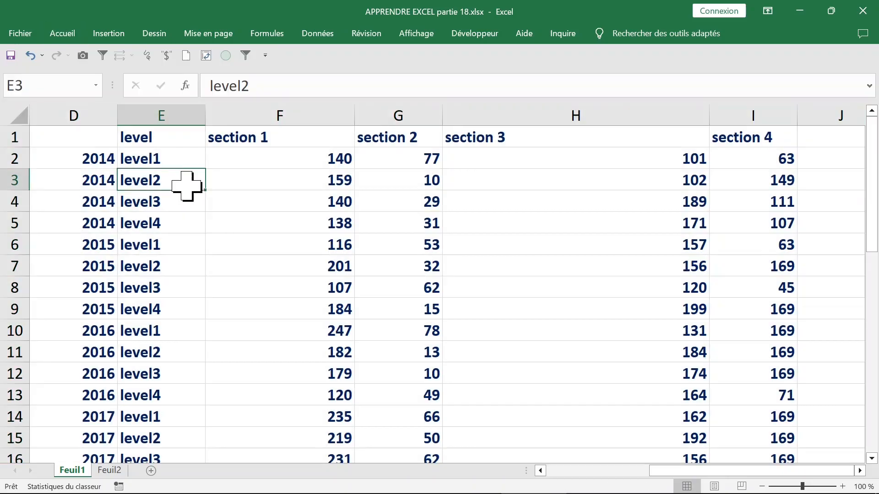
Step: Examine the headers and row 2 cells, comparing the formula in D2 with the plain values beside it and in A2
click(70, 157)
click(108, 137)
click(120, 137)
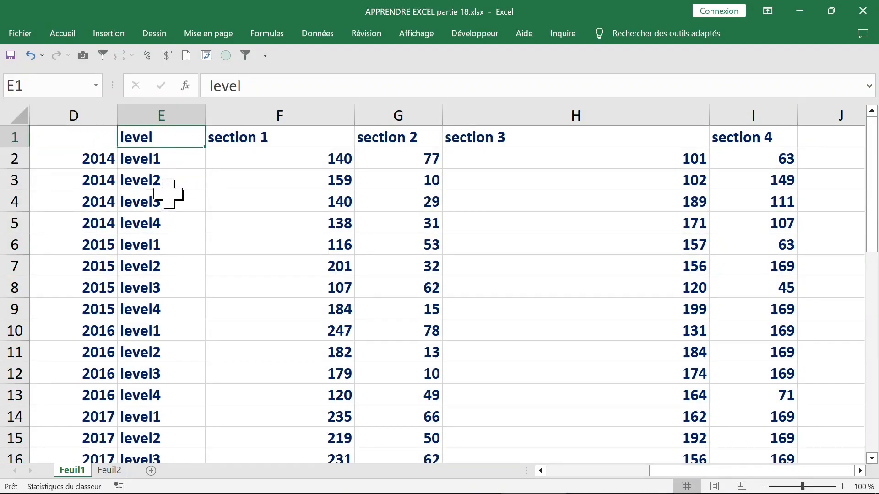
click(151, 200)
click(94, 160)
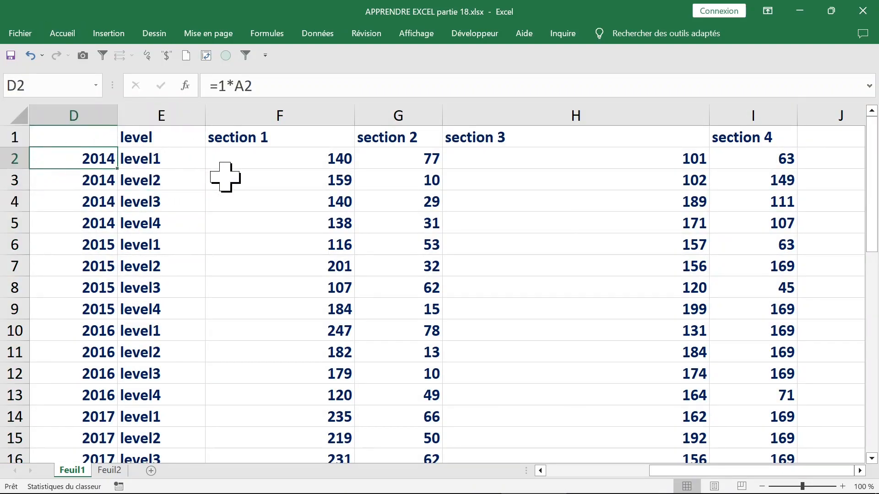
click(294, 164)
click(400, 162)
click(510, 162)
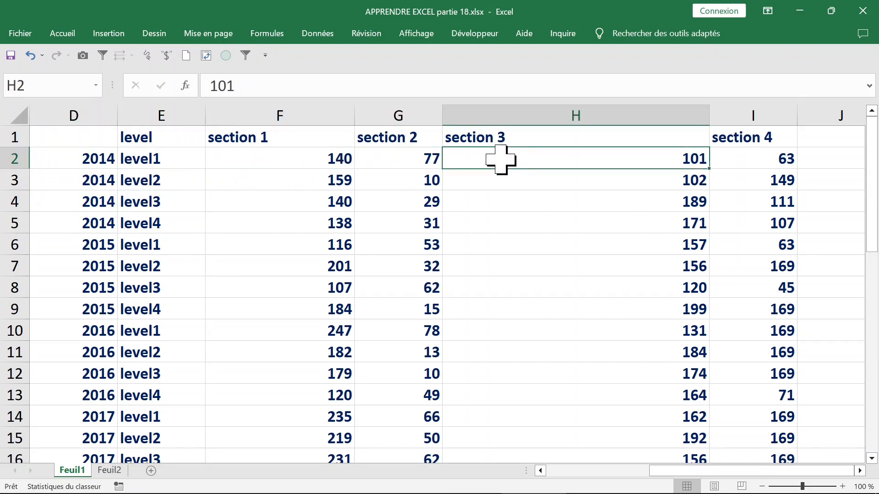
click(92, 165)
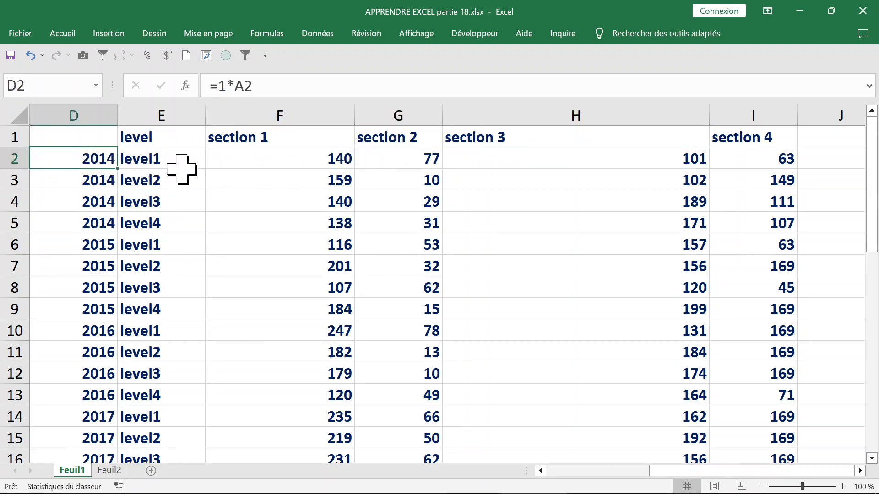
key(Left)
key(Left)
key(Left)
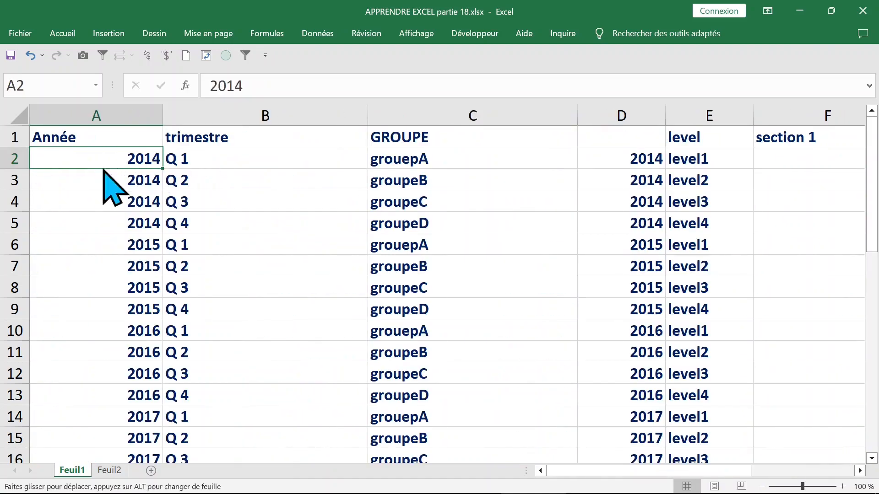
Step: Autofit the widths of columns A through F to their contents
click(308, 115)
drag(139, 114, 369, 116)
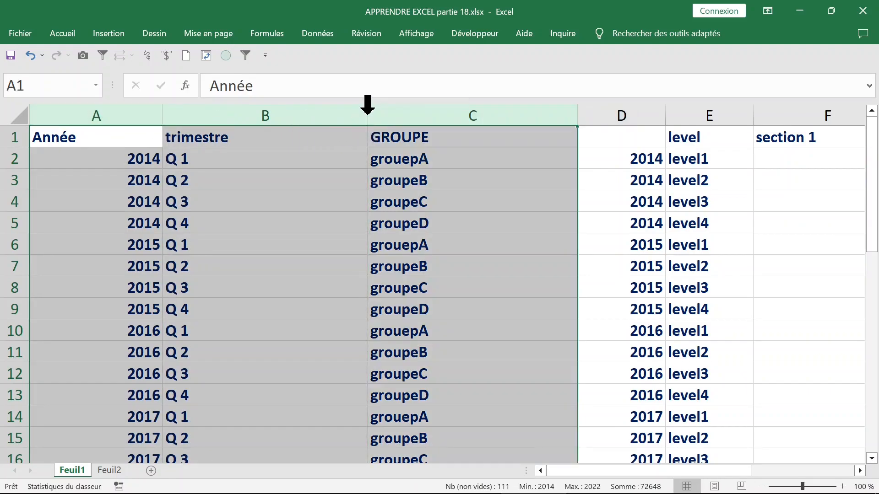
double_click(367, 114)
click(270, 136)
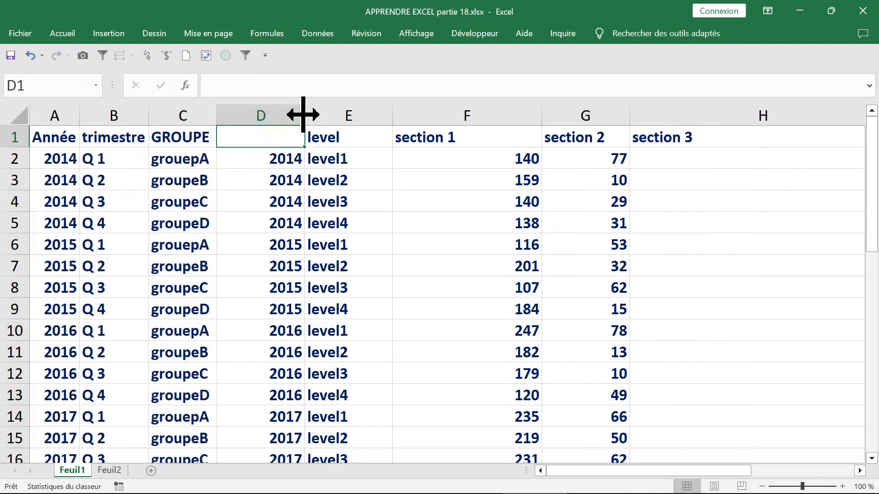
drag(277, 112, 439, 115)
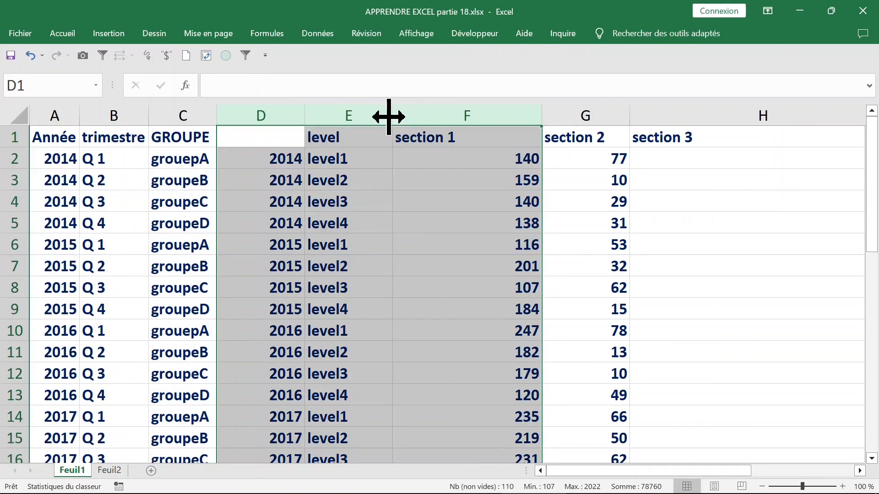
double_click(389, 117)
Step: Autofit the widths of the section 3 and section 4 columns
click(433, 115)
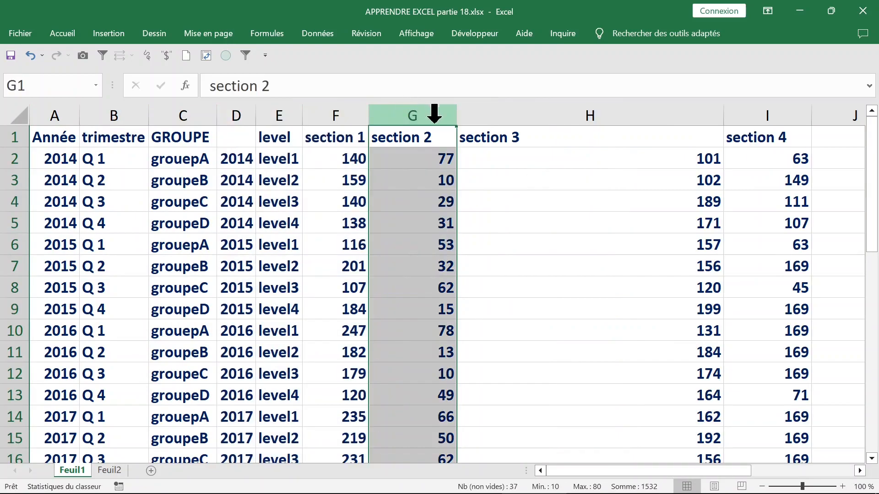
click(531, 120)
double_click(723, 116)
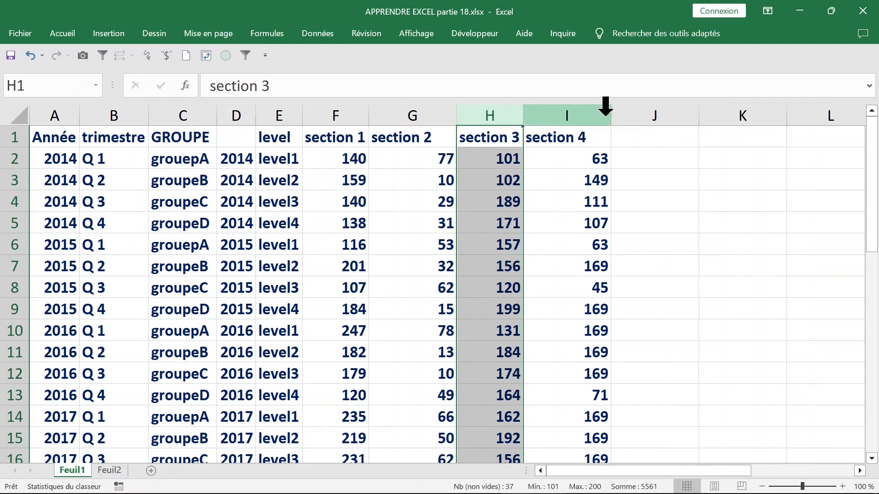
double_click(611, 116)
click(467, 177)
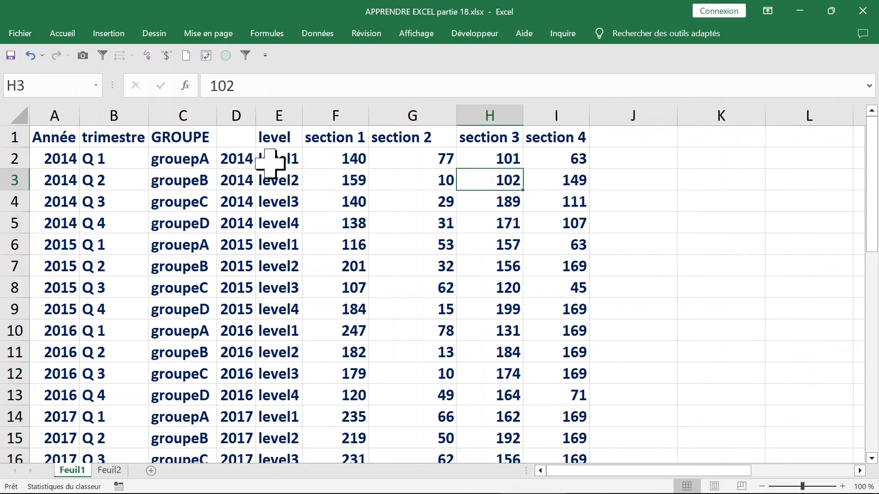
Step: Compare the formulas in column D with the source year in A2
click(247, 159)
click(243, 199)
click(242, 160)
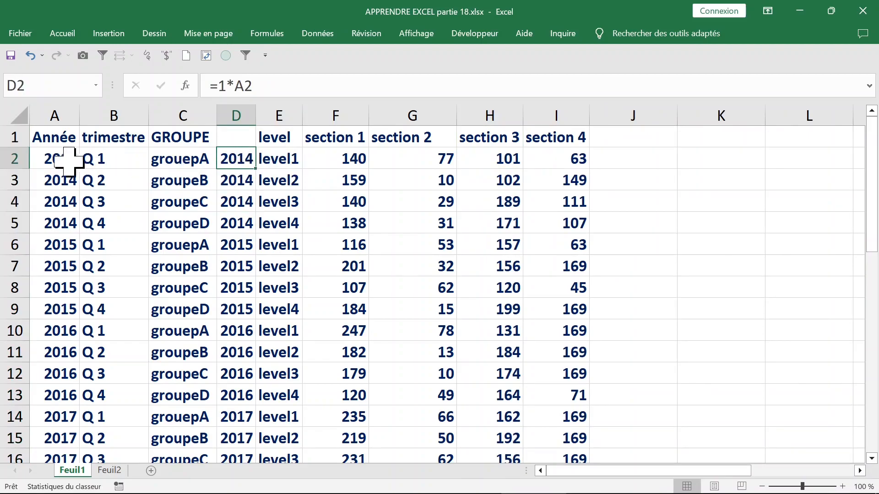
click(46, 162)
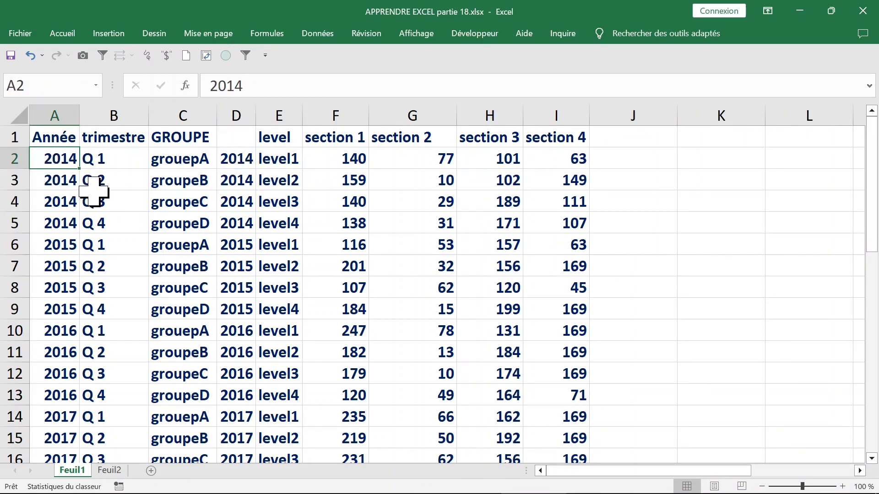
click(238, 161)
Step: Clear all the years in the Année column, from A2 to A37
click(50, 161)
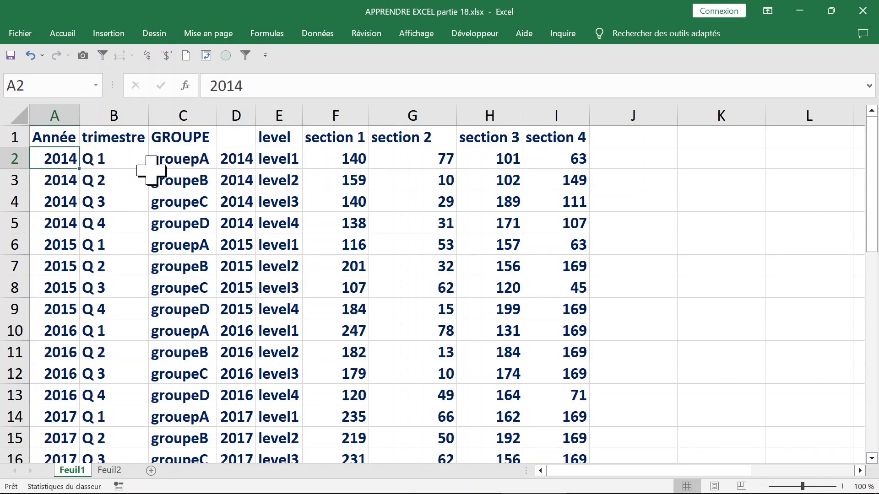
key(ctrl+shift+Down)
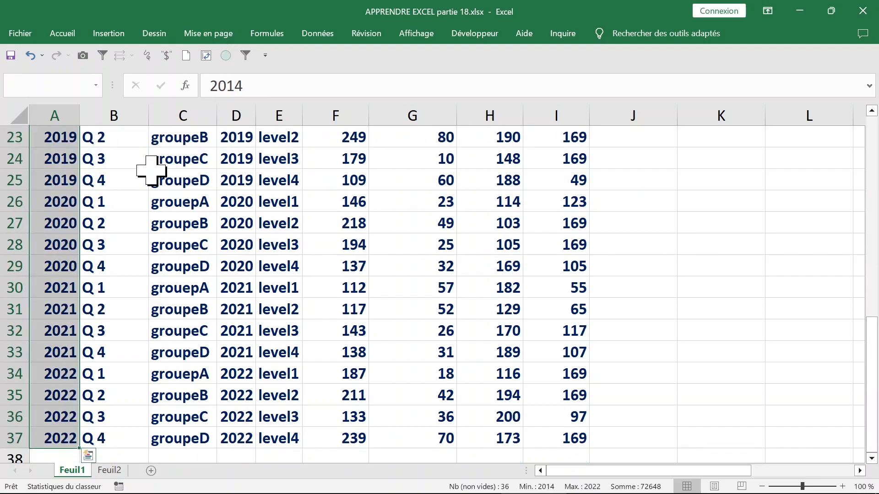
key(Delete)
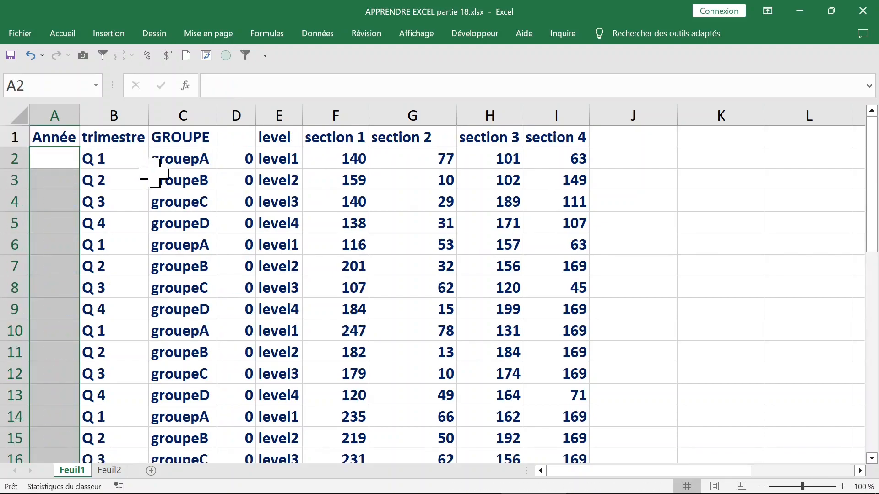
Step: Examine how the formulas in D2 to D6 respond to the emptied Année column
click(243, 161)
key(Down)
key(Down)
key(Down)
key(Down)
key(Up)
key(Up)
key(Up)
key(Up)
click(243, 206)
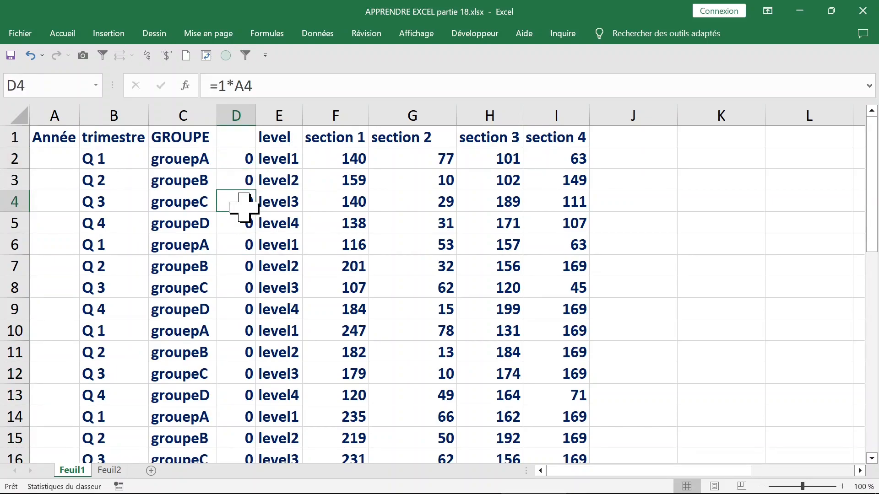
Step: Undo the clearing of the years in the Année column
key(ctrl+z)
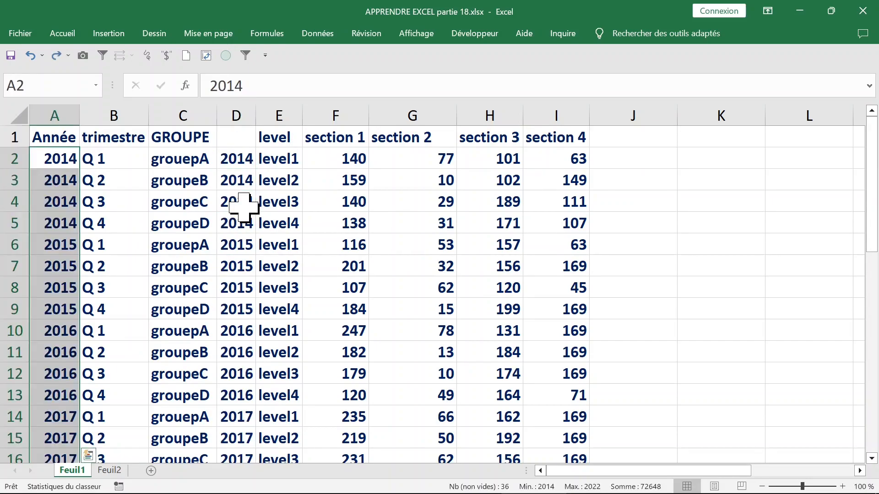
click(239, 162)
Step: Insert an empty column before the level column and widen it
click(278, 114)
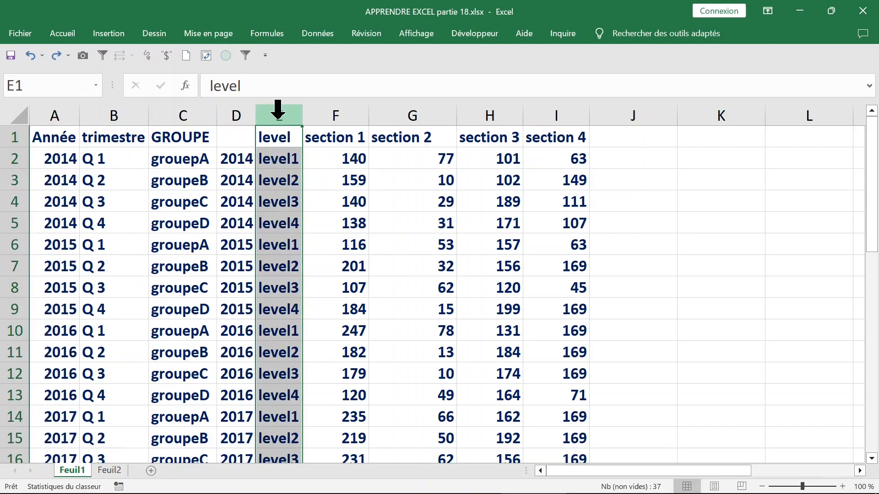
right_click(278, 116)
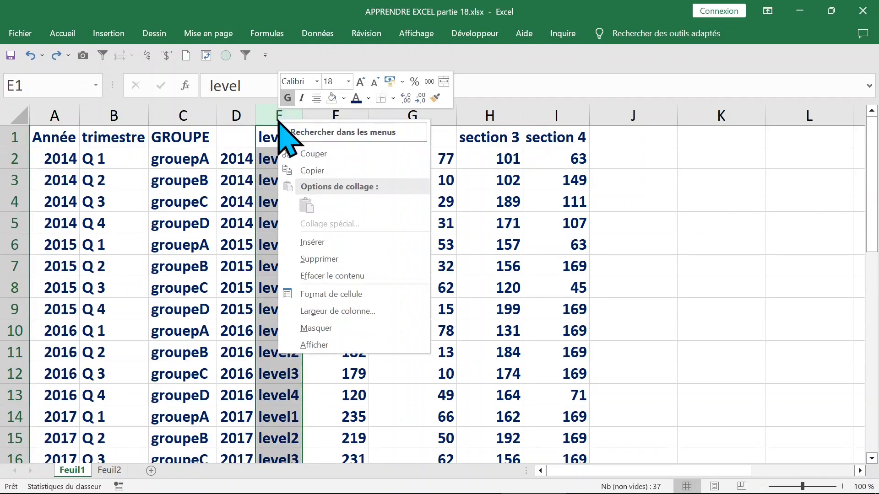
click(326, 243)
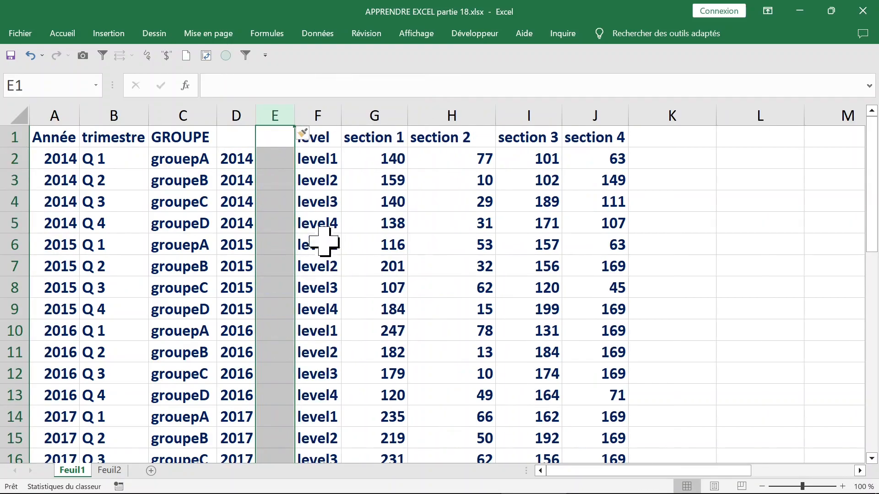
click(285, 176)
drag(296, 115, 355, 114)
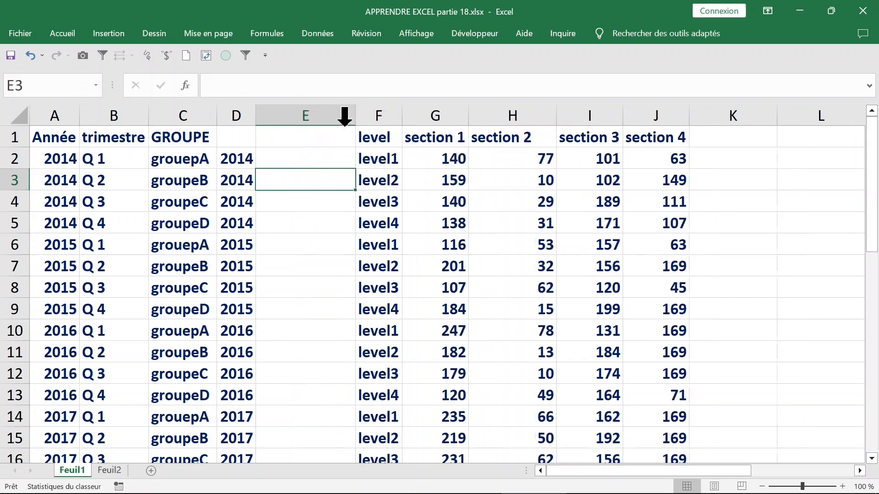
Step: Copy only the values of the formula cells D2 to D6 into E2 to E6
click(238, 158)
drag(235, 161, 236, 311)
click(262, 181)
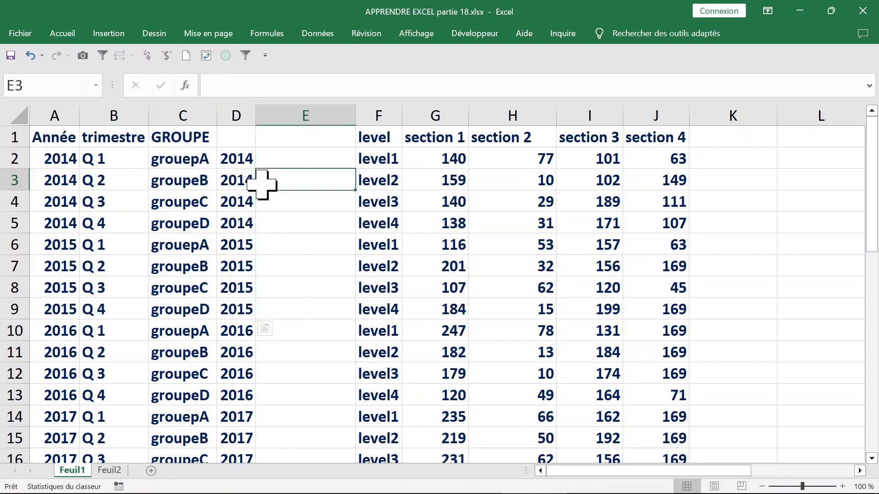
click(280, 155)
click(239, 159)
drag(238, 158, 243, 238)
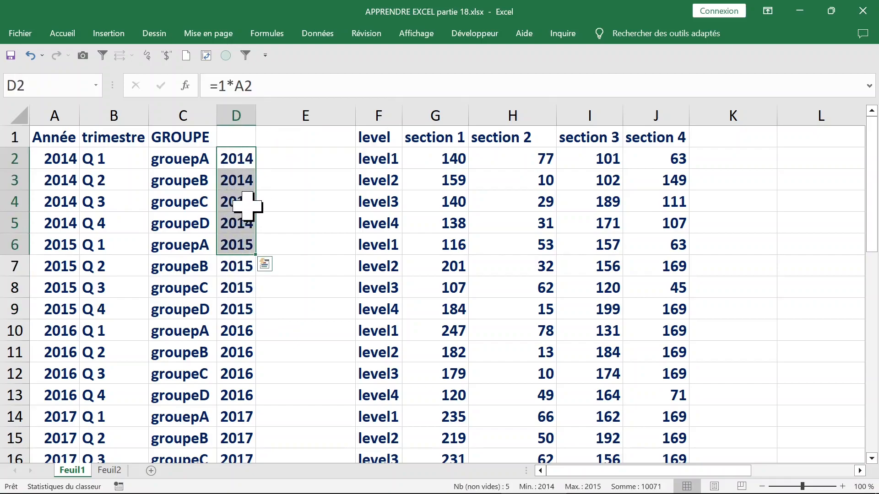
drag(255, 189, 287, 196)
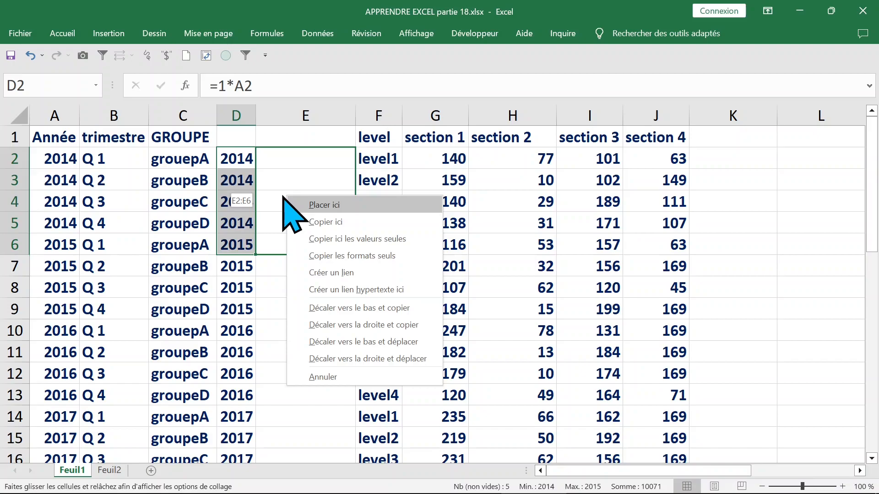
click(338, 239)
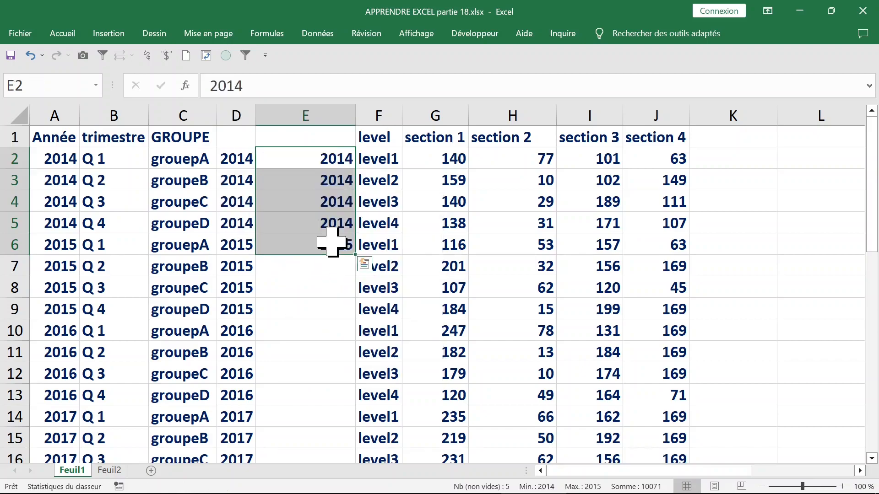
Step: Clear the years in A2 to A7, and compare the formulas in column D with the copied values in column E
click(187, 200)
drag(60, 158, 61, 263)
key(Delete)
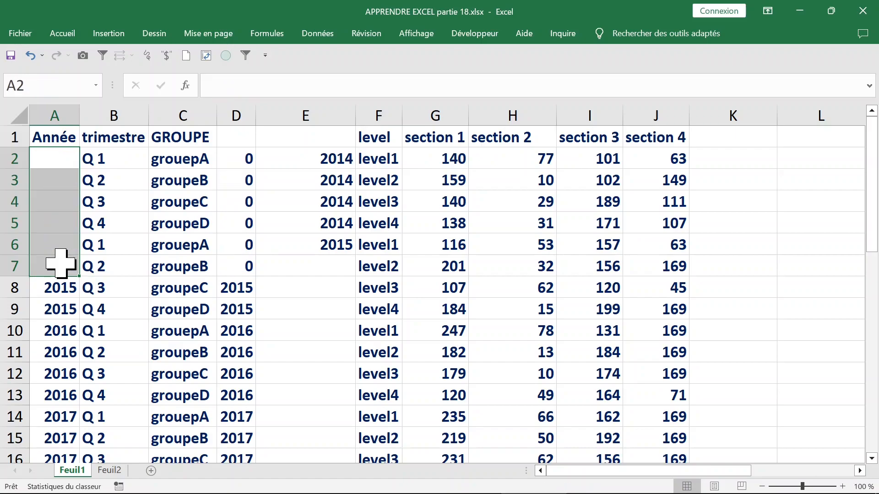
drag(235, 160, 233, 263)
click(333, 166)
click(320, 197)
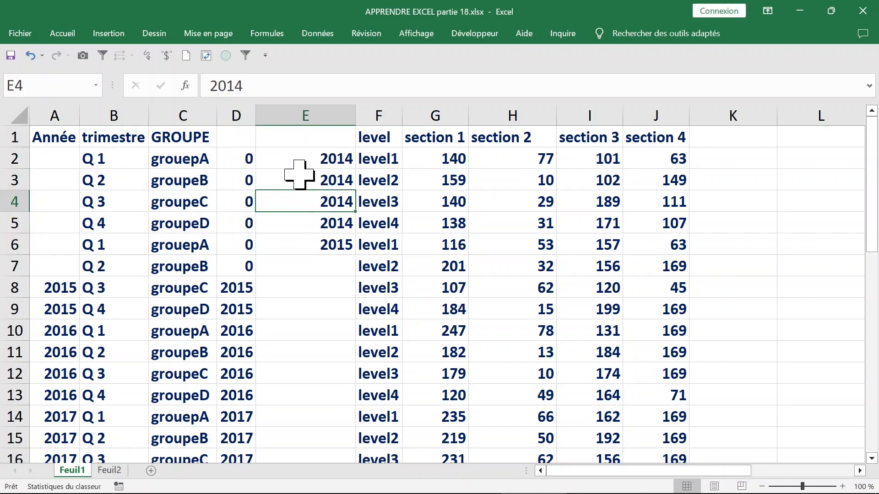
click(298, 174)
Step: Undo the clearing of A2 to A7 and the values-only copy in column E
key(ctrl+z)
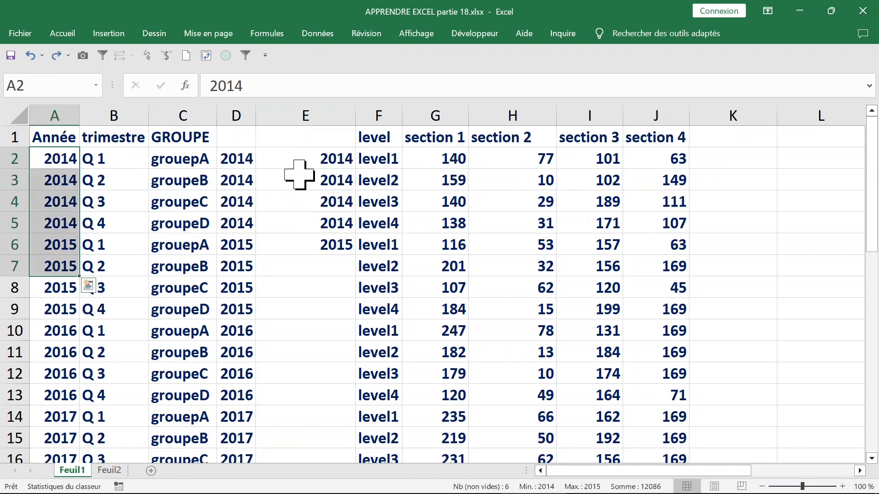
key(ctrl+z)
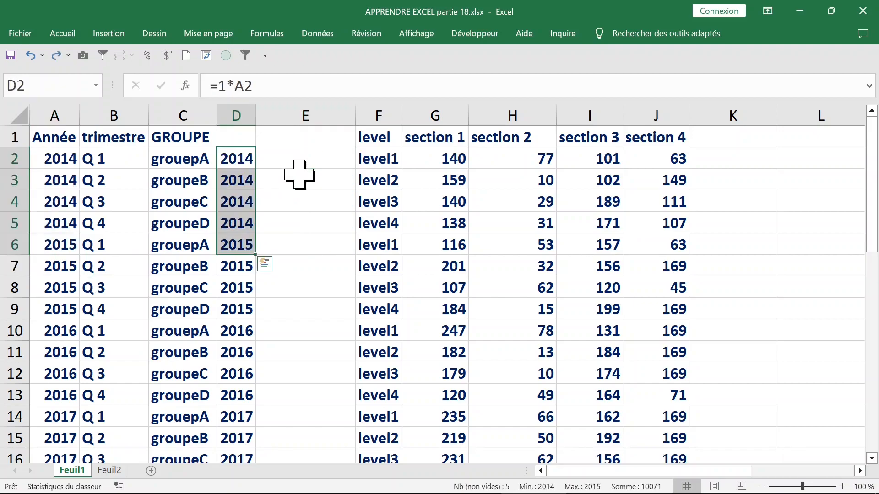
Step: Copy all the formula-based years from D2 to D37 and paste them as values only into column E, starting at E2
click(243, 156)
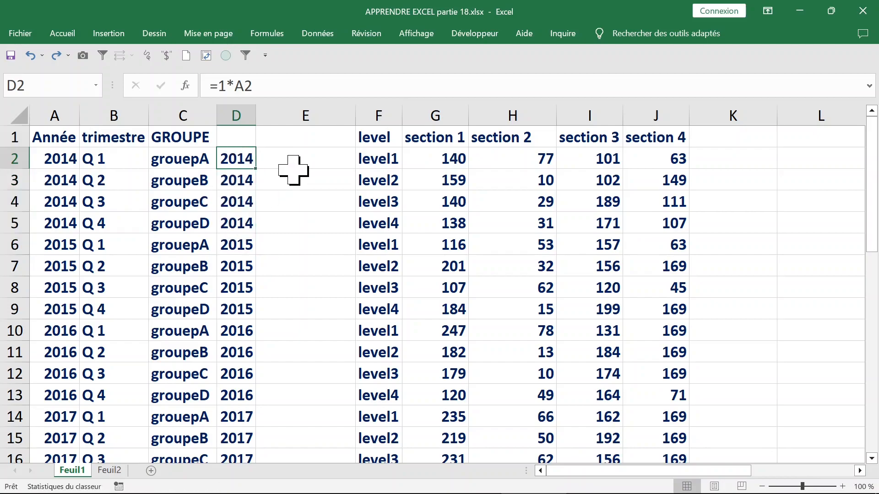
key(ctrl+shift+Down)
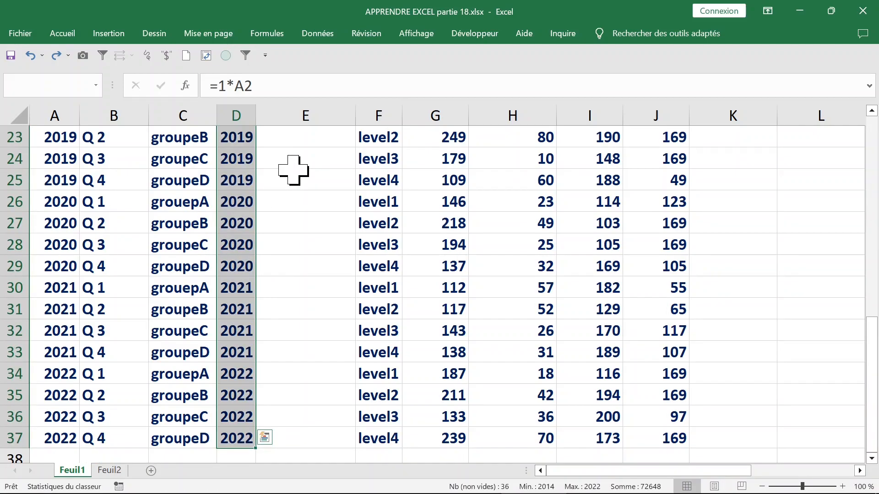
key(ctrl+c)
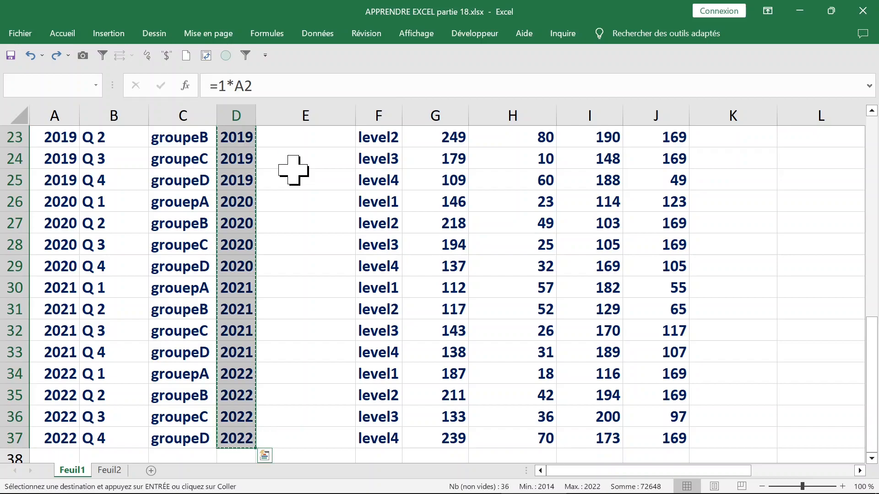
scroll(293, 170, up, 8)
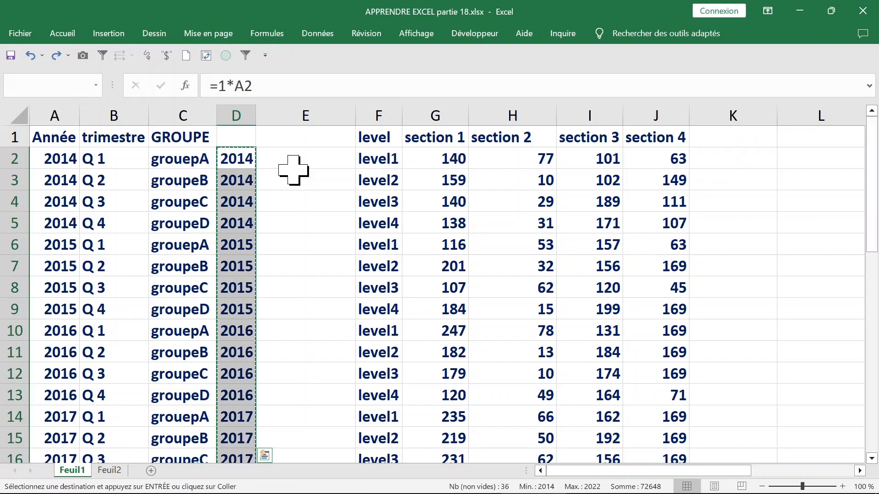
click(286, 162)
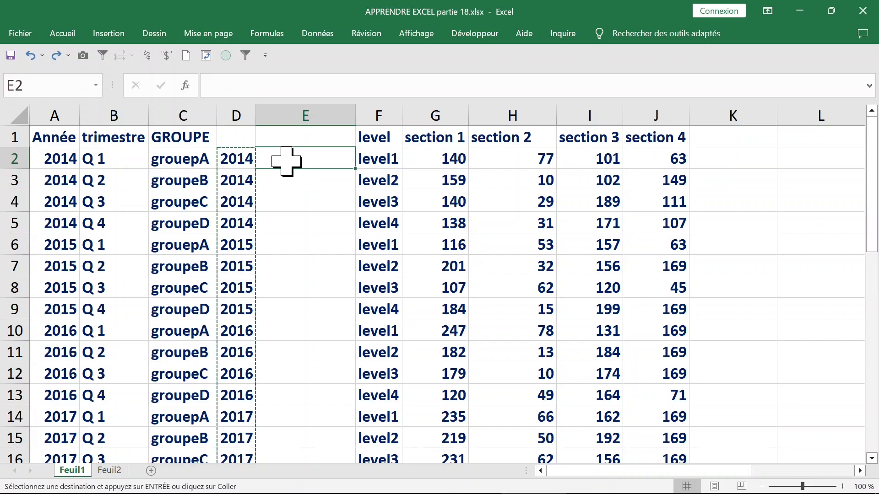
right_click(287, 160)
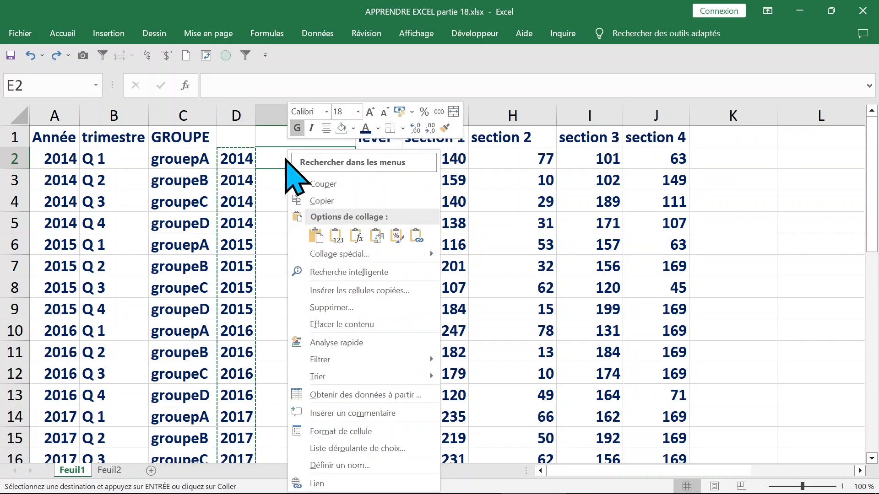
click(350, 255)
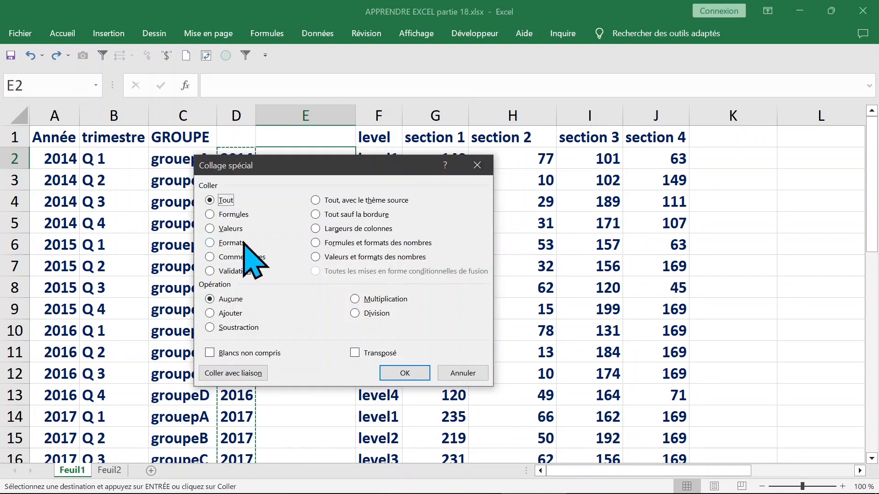
click(403, 373)
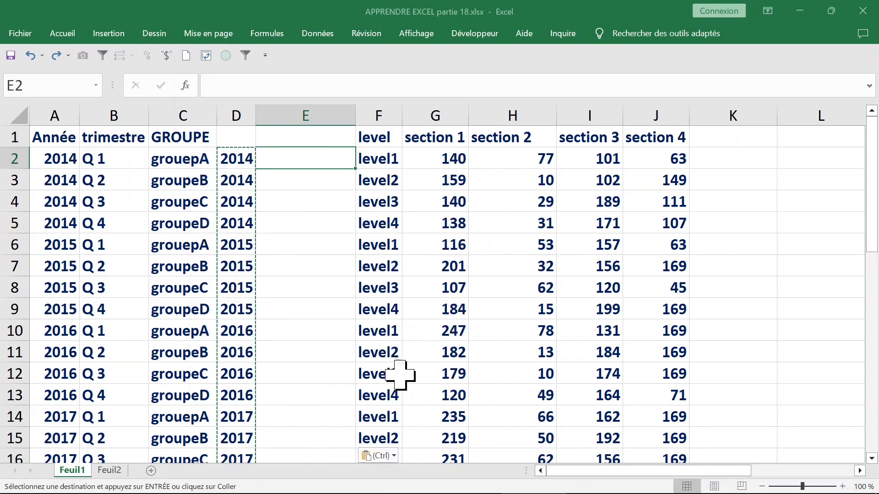
click(286, 215)
click(315, 180)
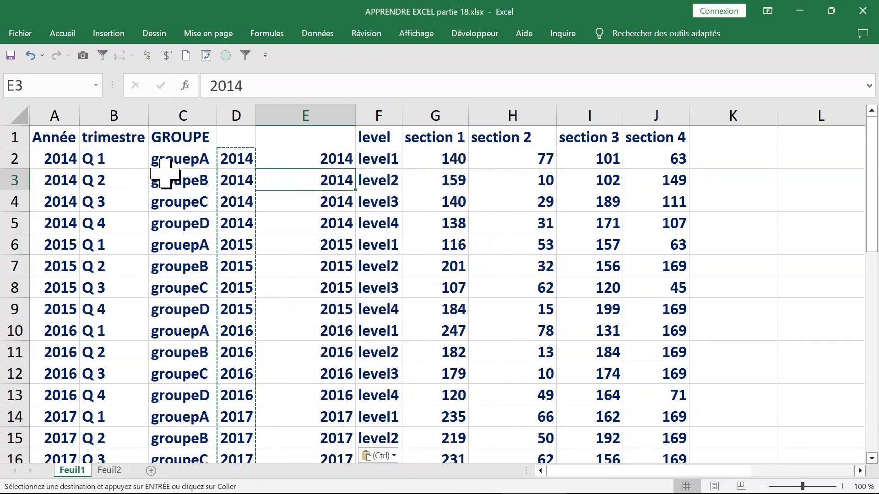
Step: Clear all the original years in the Année column, from A2 to A37
click(50, 161)
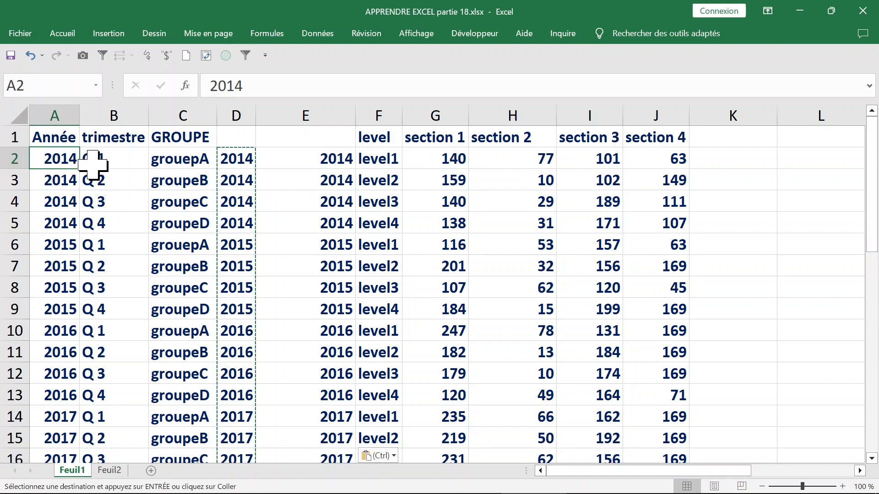
key(ctrl+shift+Down)
key(Delete)
scroll(93, 163, up, 7)
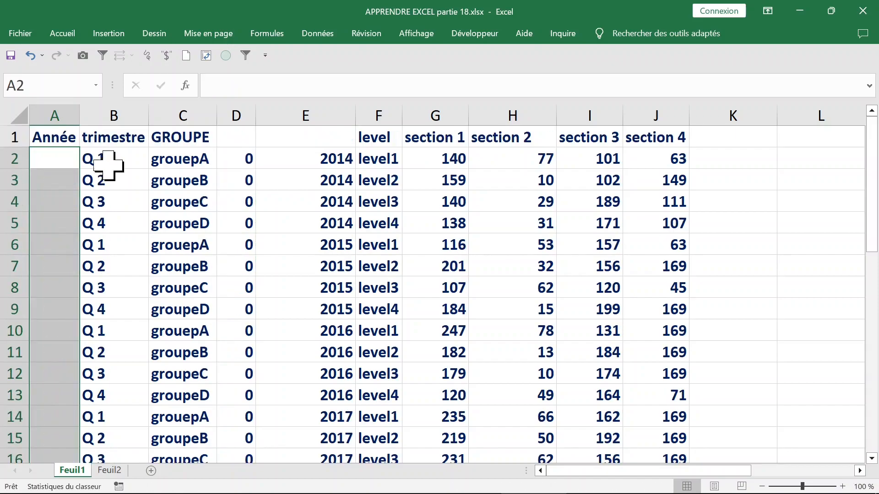
Step: Delete the whole column D that contains the year formulas
click(238, 163)
click(237, 114)
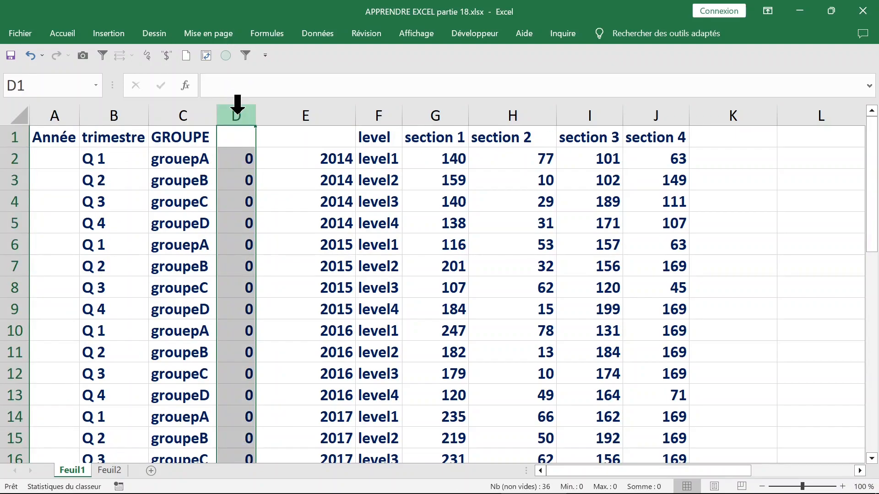
click(242, 178)
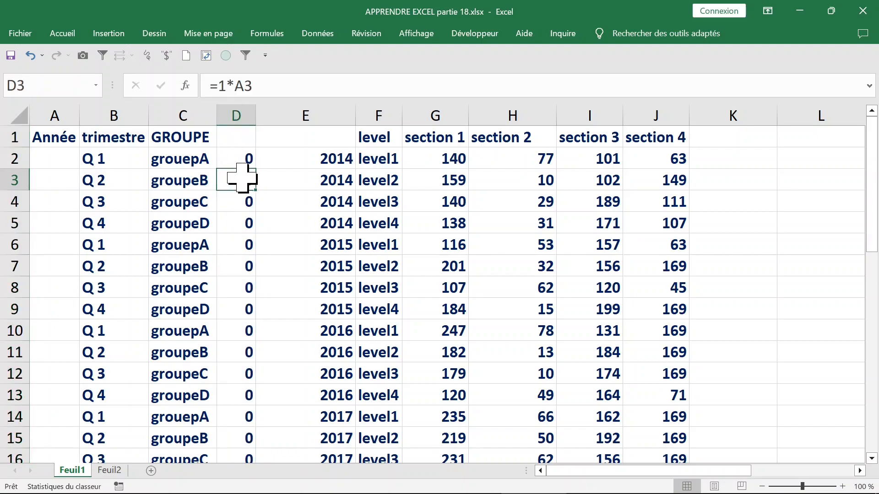
key(shift+space)
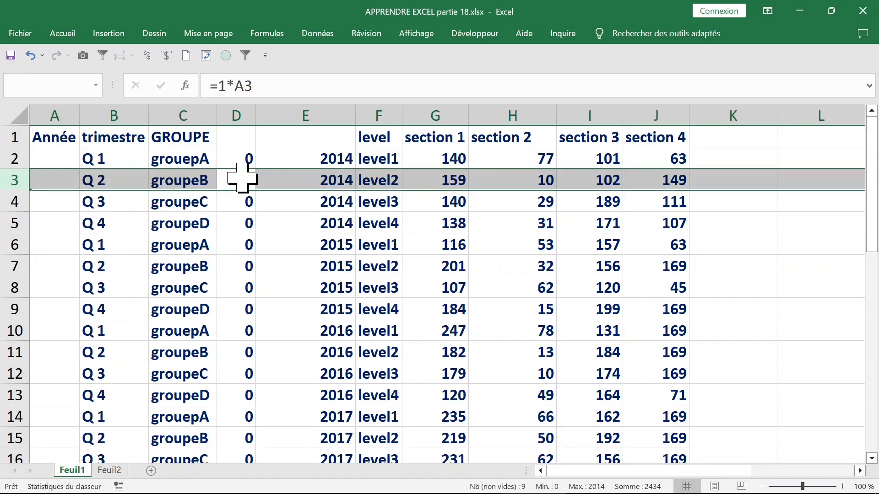
click(243, 222)
click(238, 178)
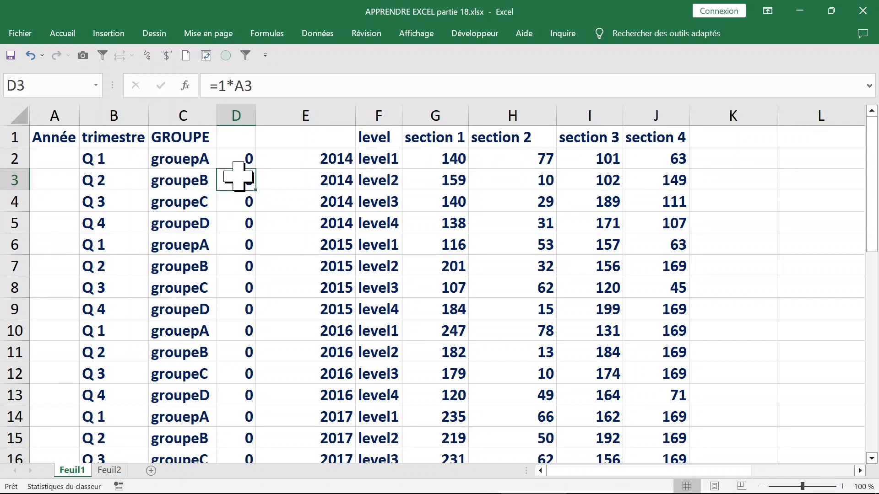
key(ctrl+space)
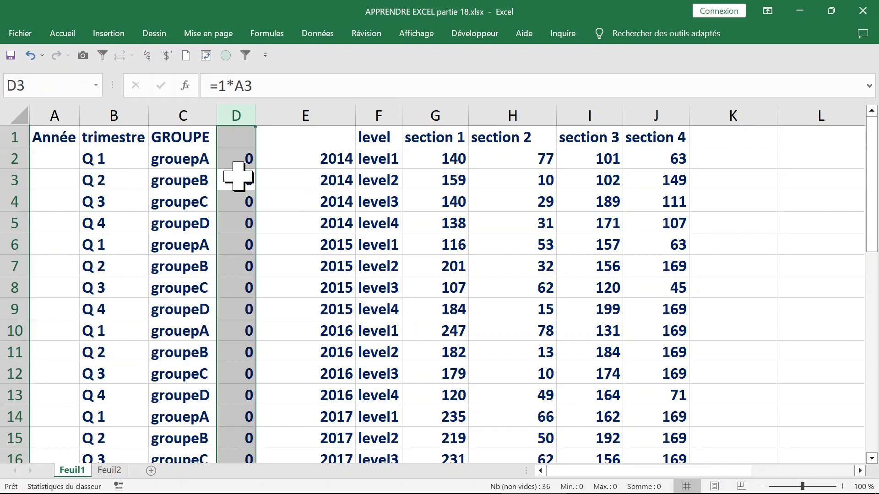
key(ctrl+minus)
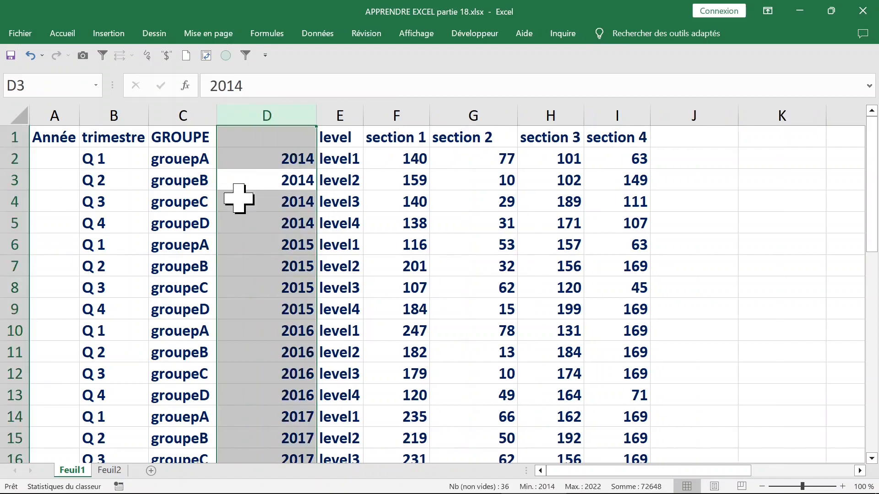
Step: Move the Année header from A1 to D1, above the value-only years
click(55, 137)
drag(81, 138, 253, 140)
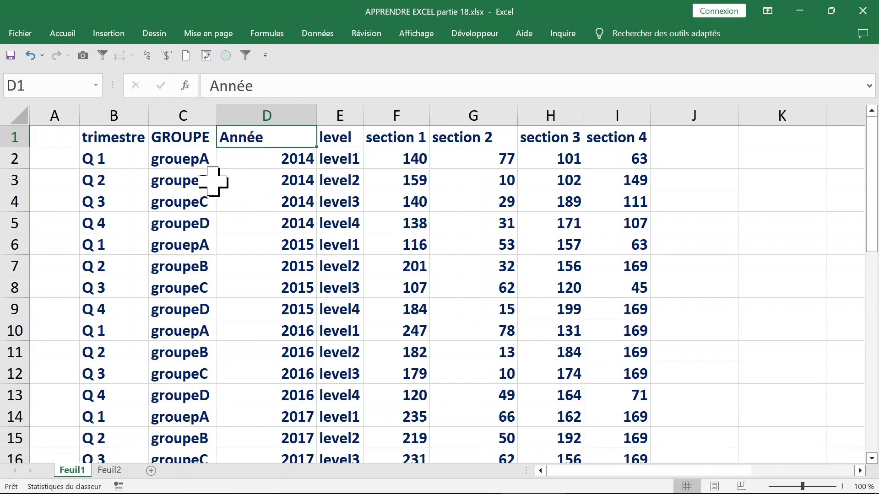
click(107, 169)
Step: Delete the empty column A before the trimestre column
click(65, 158)
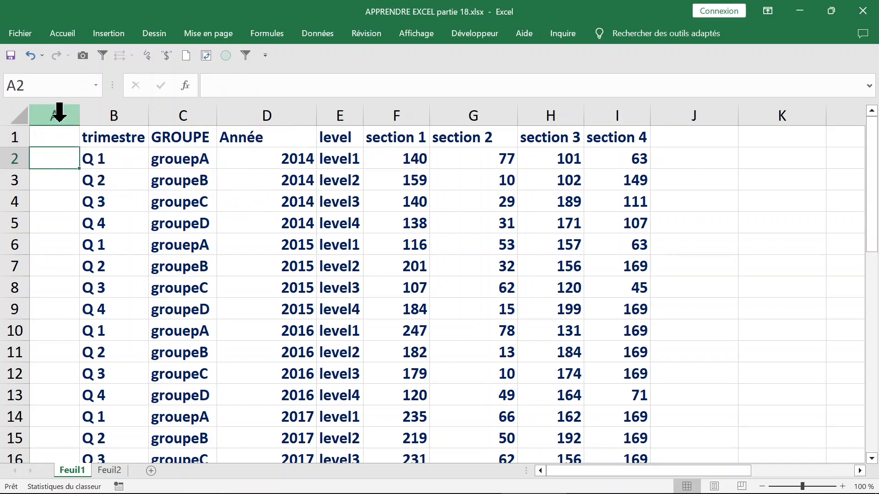
click(59, 114)
click(54, 202)
click(55, 114)
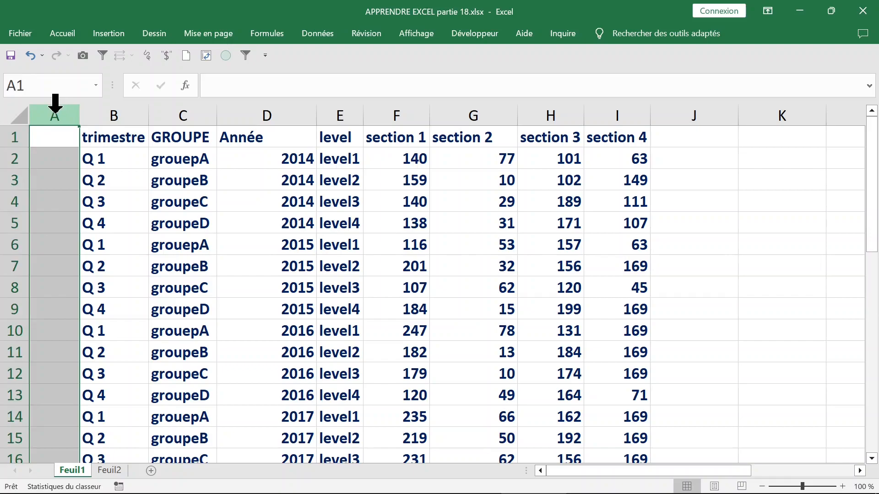
right_click(56, 115)
click(115, 253)
click(225, 202)
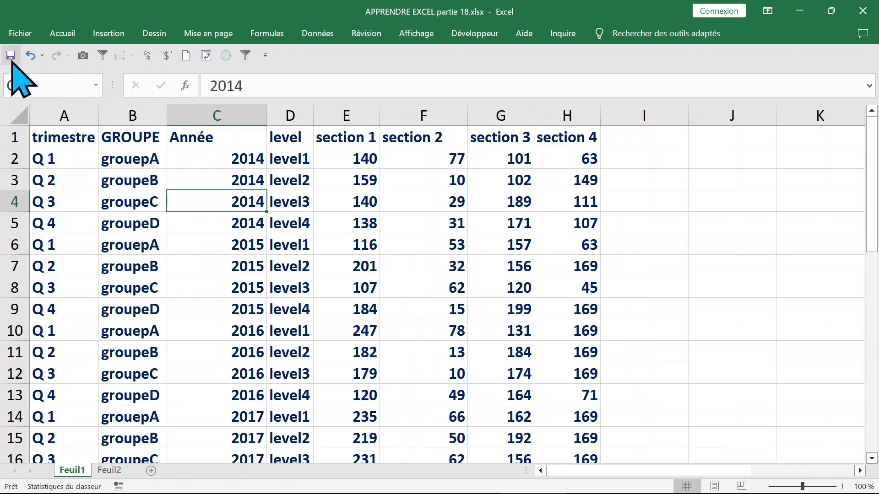
Step: Autofit the width of the Année column to its contents
click(216, 161)
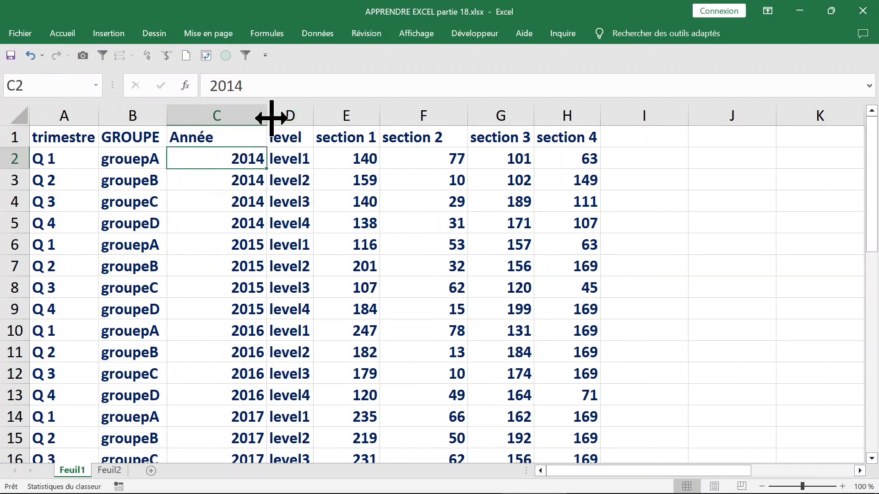
double_click(267, 116)
click(328, 181)
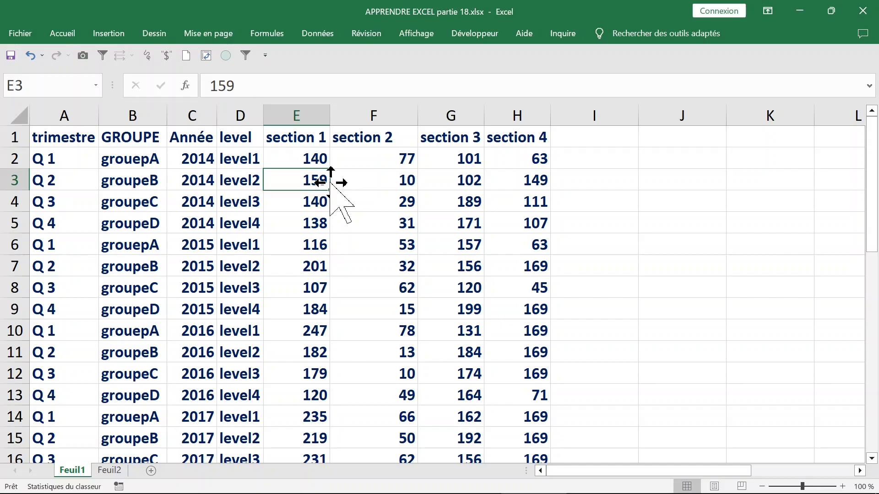
Step: Review the headers of the four section columns, from section 1 in E1 to section 4 in H1
click(517, 158)
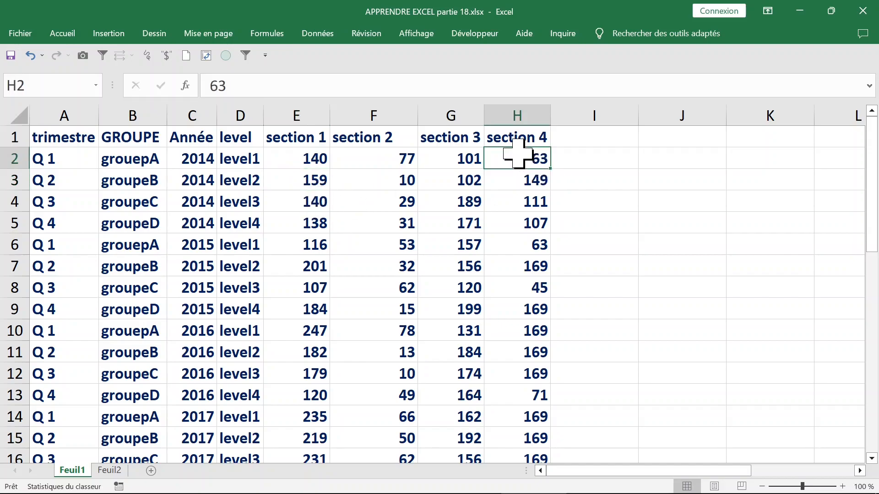
click(518, 135)
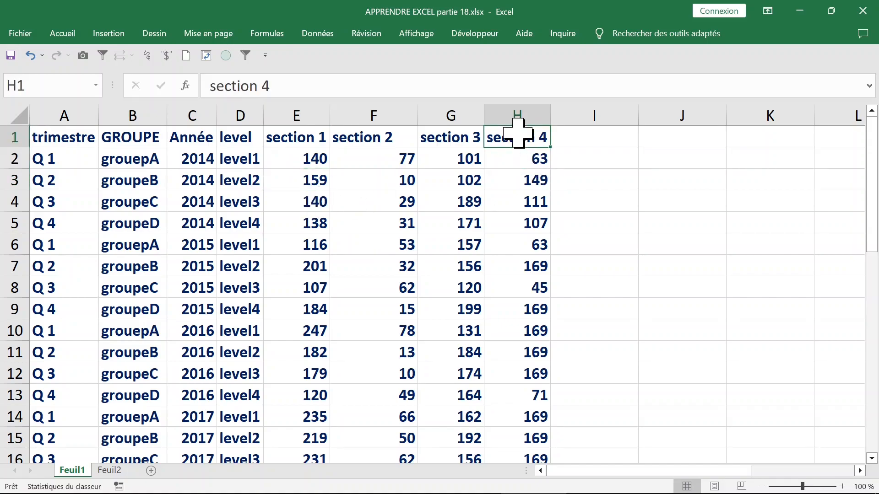
click(303, 135)
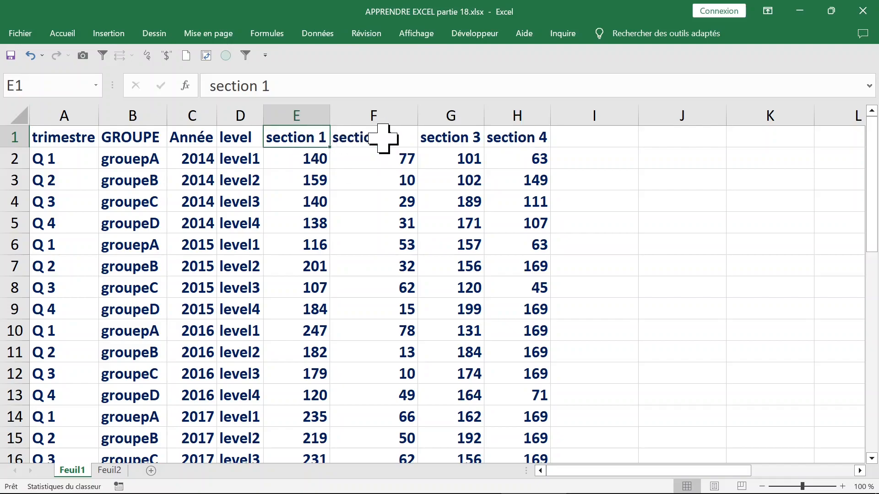
click(383, 138)
click(455, 140)
click(512, 138)
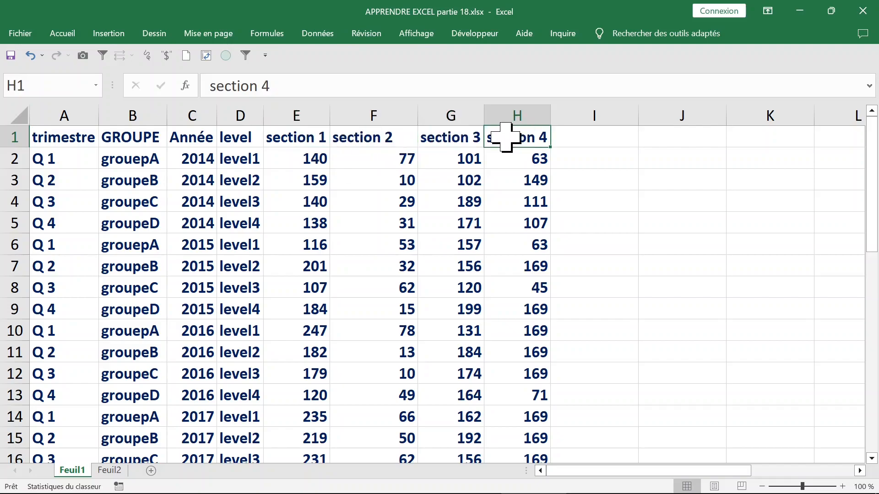
Step: Autofit the widths of the four section columns, E to H, to their contents
drag(270, 137, 517, 137)
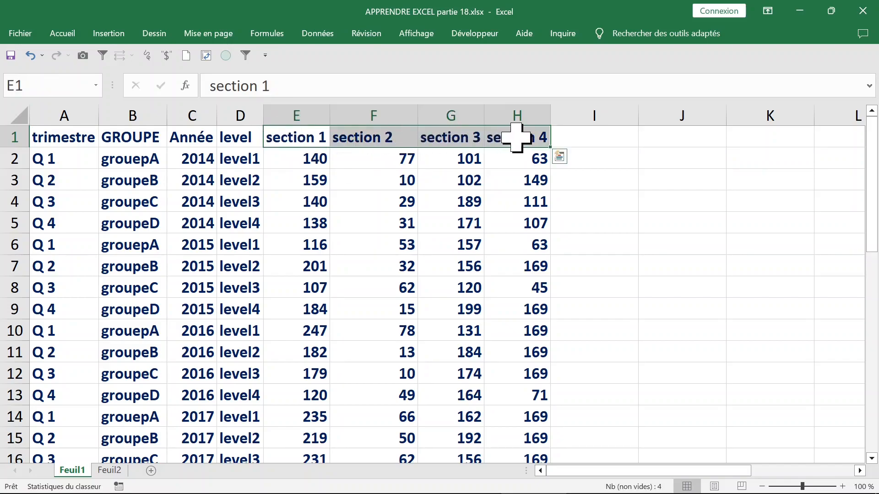
drag(295, 114, 528, 113)
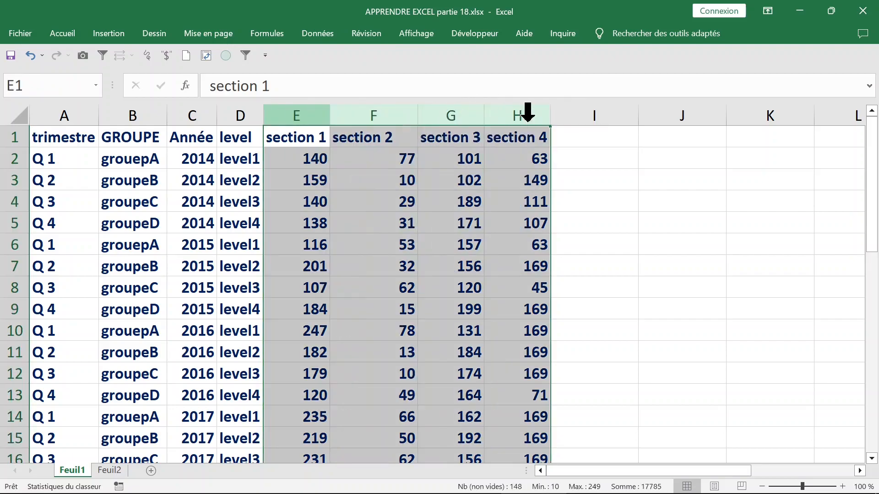
double_click(484, 115)
click(344, 185)
click(199, 225)
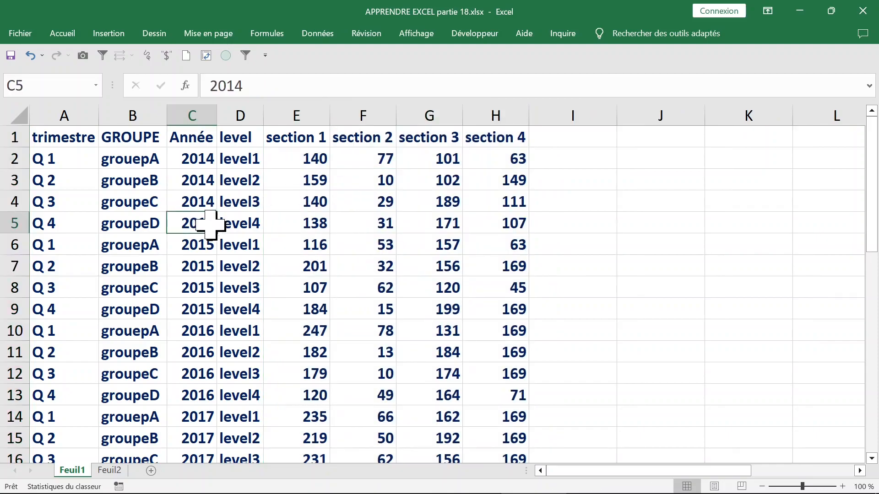
Step: Insert a pivot table based on the whole Feuil1 data range, placed on a new worksheet
click(246, 207)
click(191, 227)
click(275, 223)
click(235, 222)
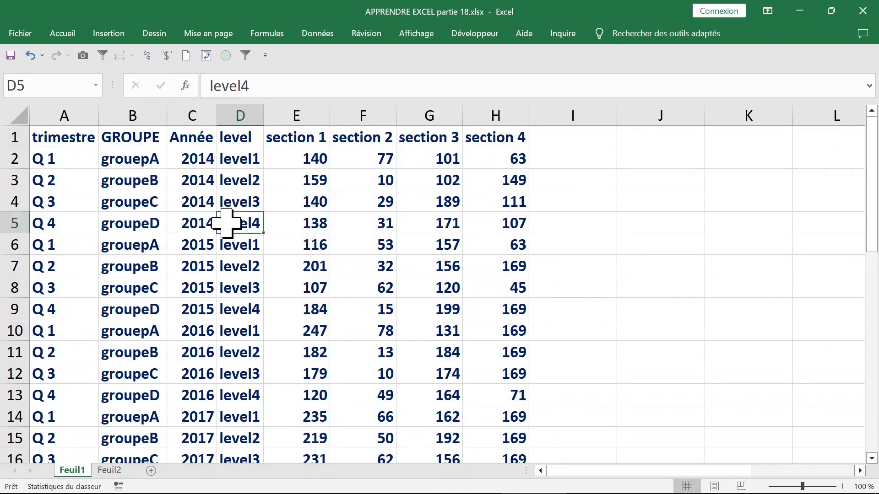
click(111, 35)
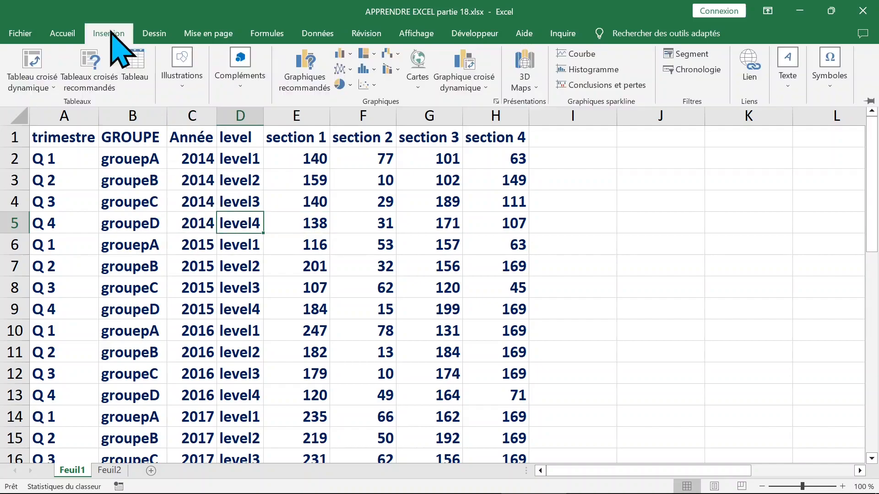
click(37, 73)
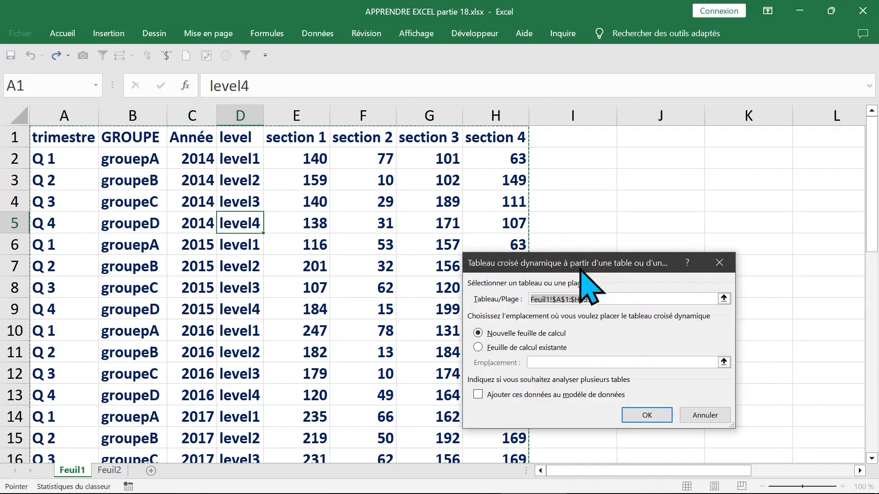
click(656, 418)
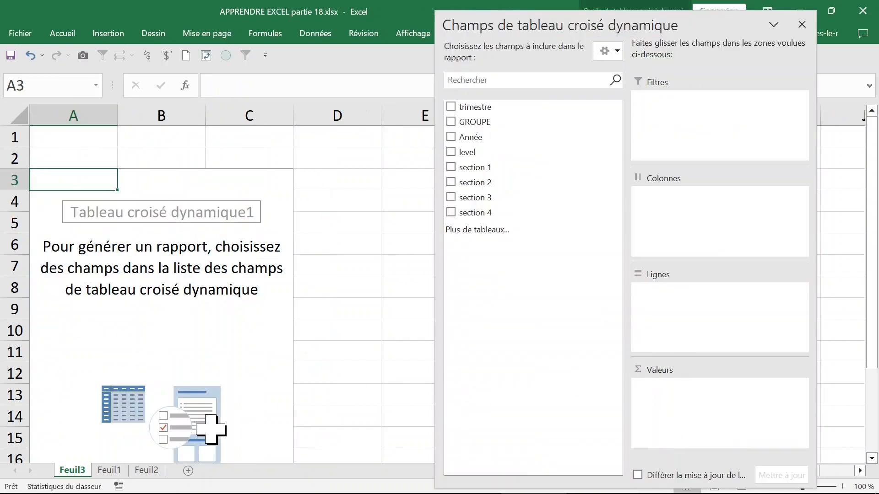
Step: Rename the new pivot table sheet as tcd1
right_click(75, 471)
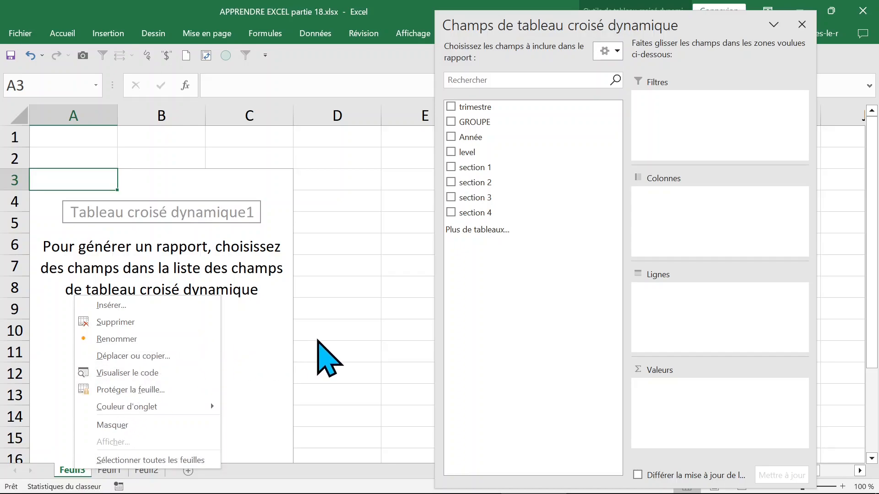
click(342, 339)
double_click(68, 471)
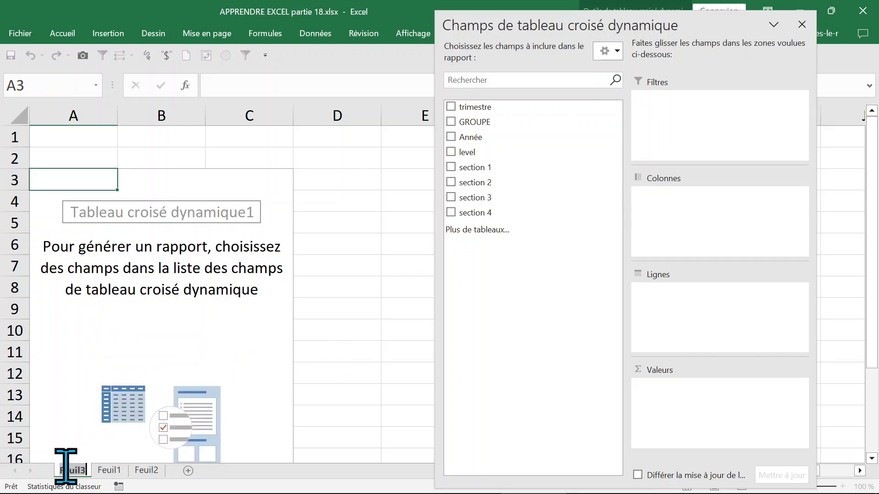
text(tcd)
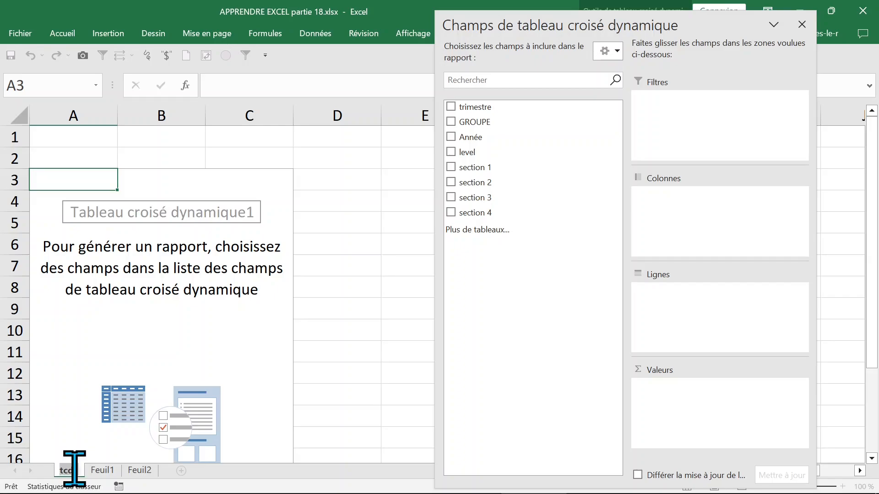
key(BackSpace)
key(BackSpace)
key(BackSpace)
text(cd1)
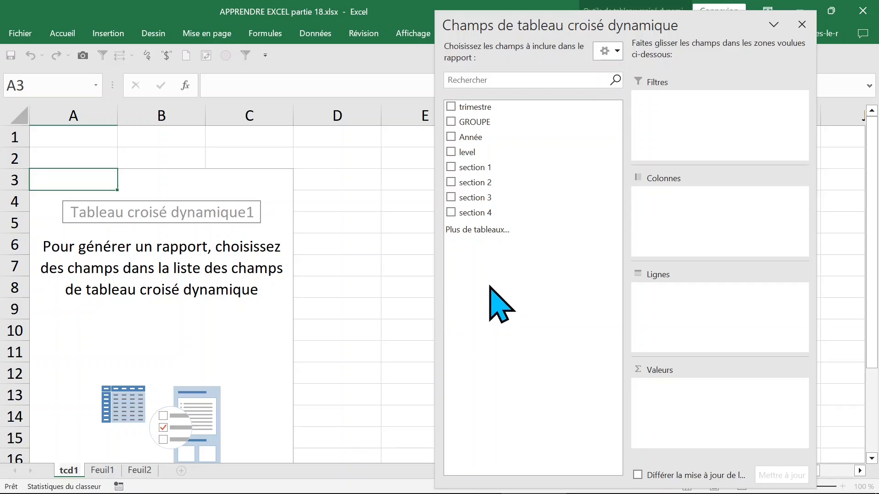
click(342, 222)
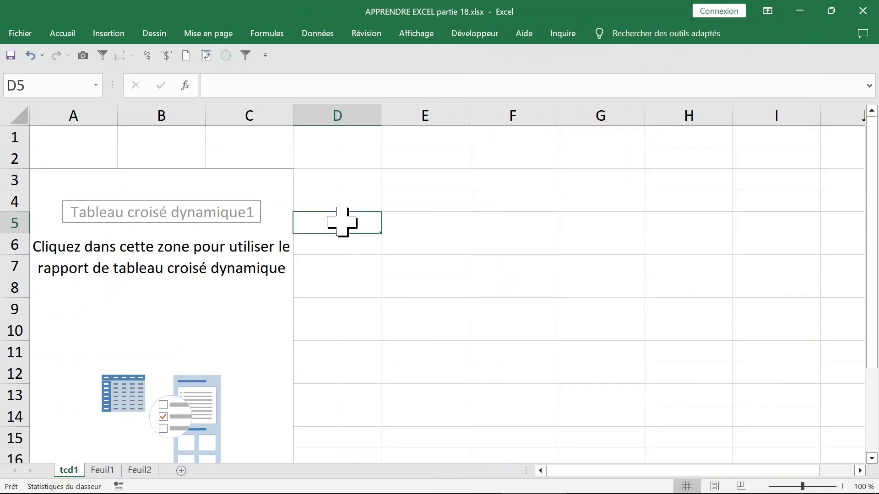
Step: Enable the classic pivot table layout, which allows dragging fields in the grid, in the pivot table's display options
click(226, 245)
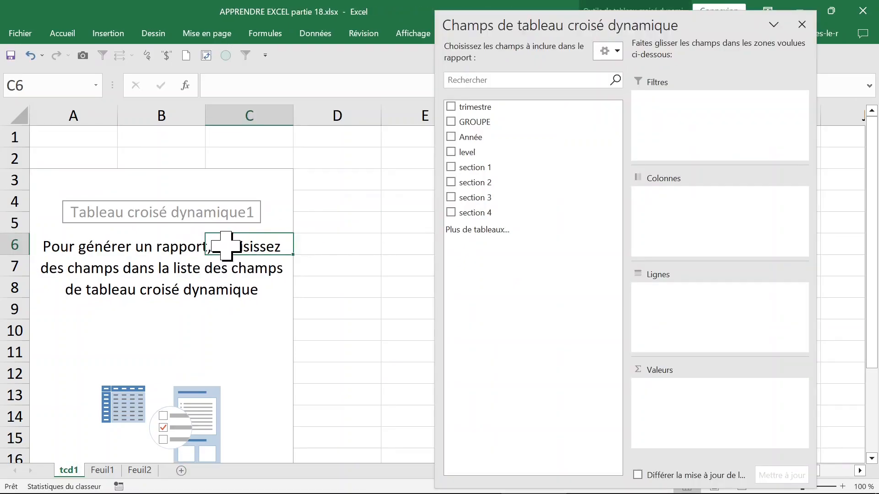
right_click(227, 246)
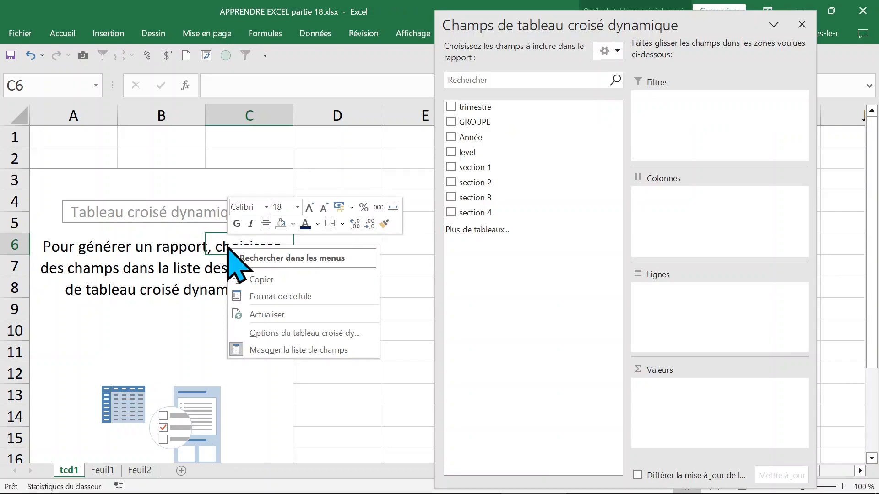
click(320, 333)
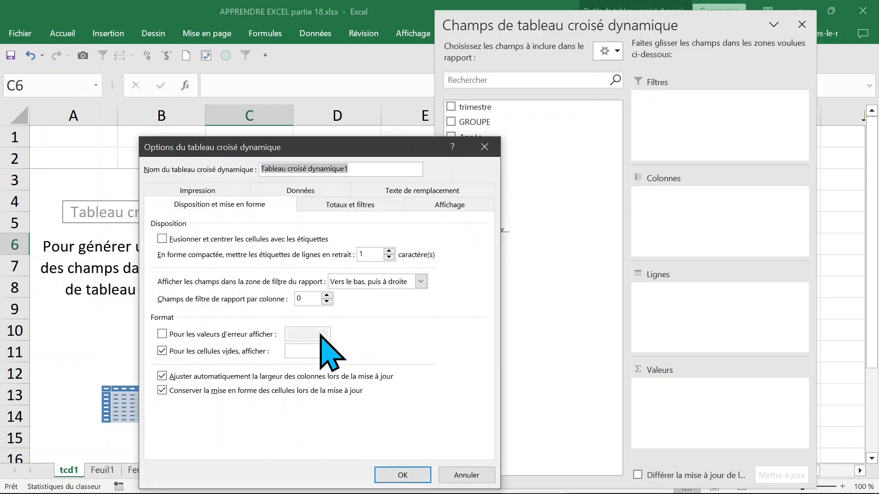
click(449, 204)
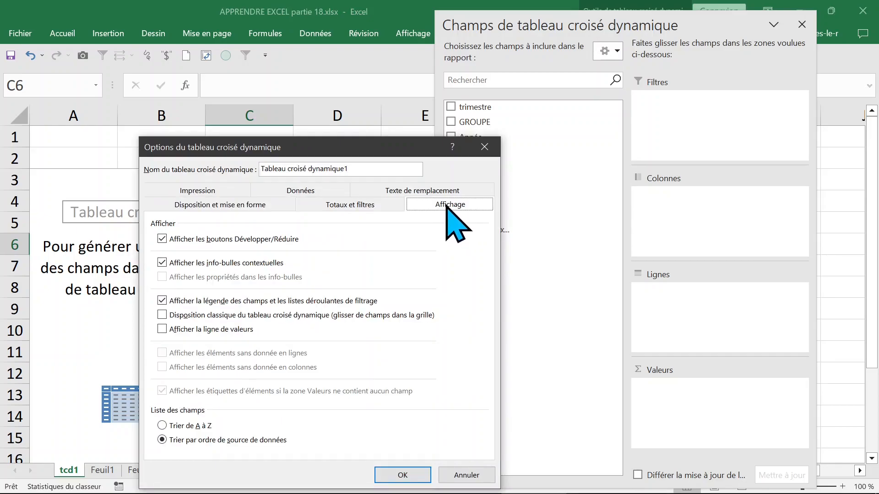
click(200, 316)
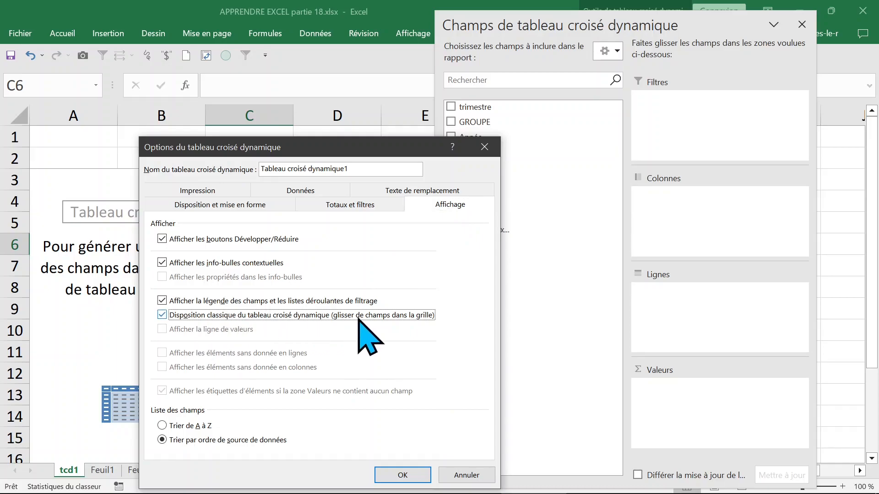
click(401, 474)
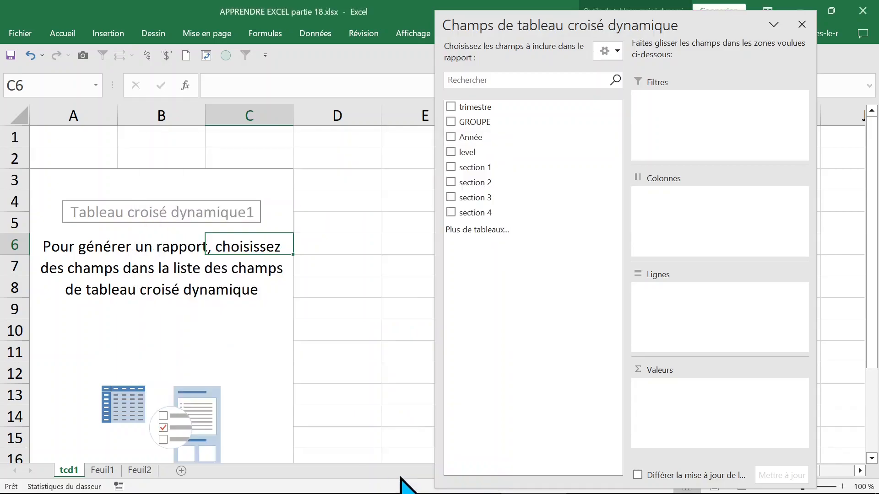
click(446, 217)
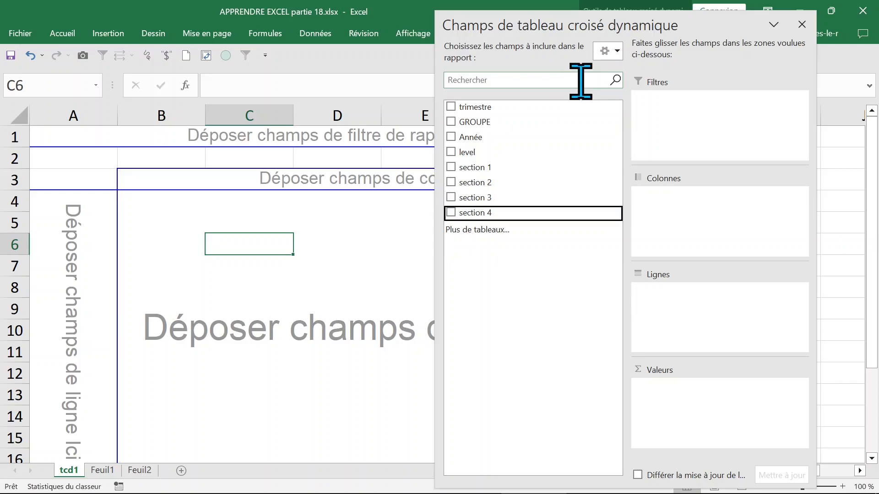
Step: Dock the pivot table field list beside the sheet and resize it so the field names stay readable
double_click(555, 30)
drag(505, 198, 713, 200)
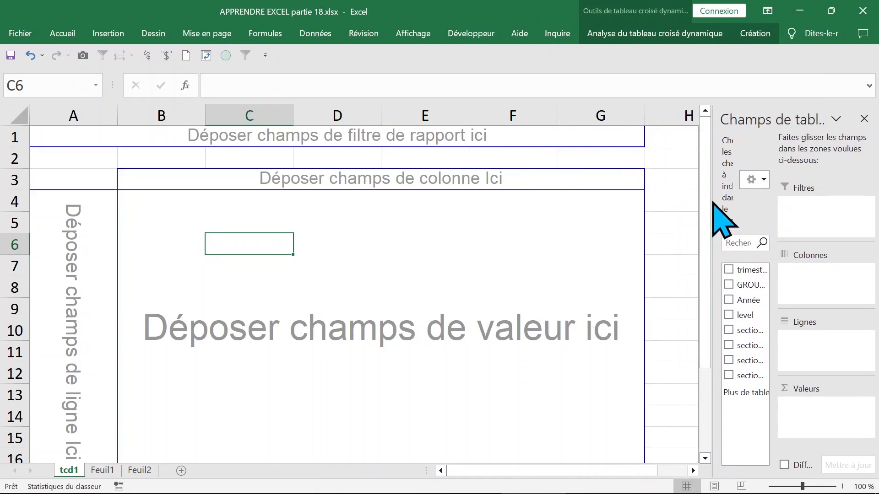
drag(716, 202, 665, 200)
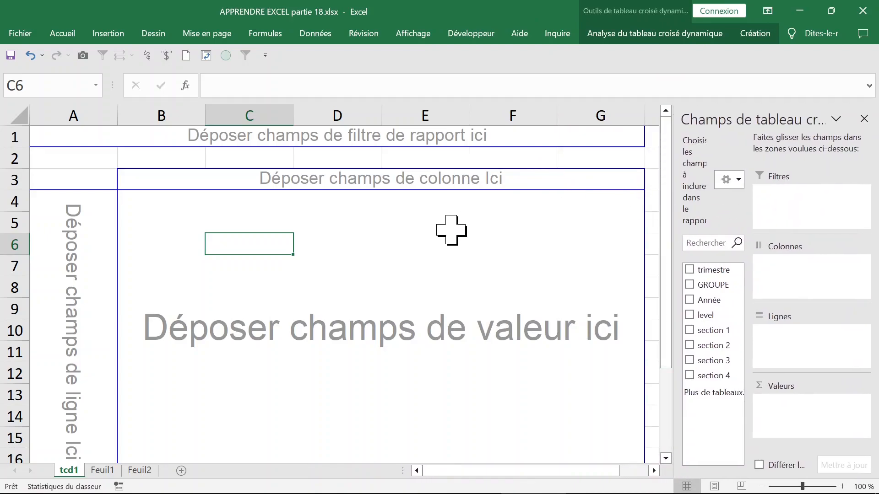
Step: Place section 1 in the pivot table's values area and Année in its rows
click(298, 328)
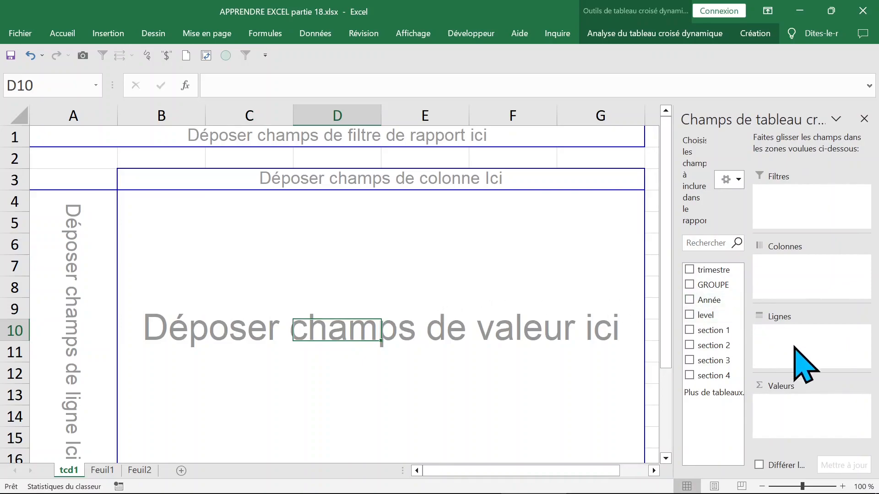
drag(713, 336, 384, 337)
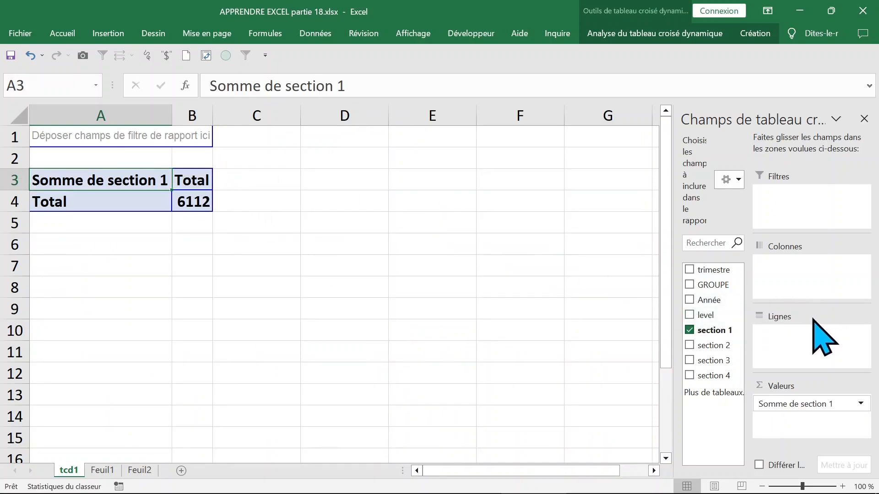
drag(703, 299, 784, 345)
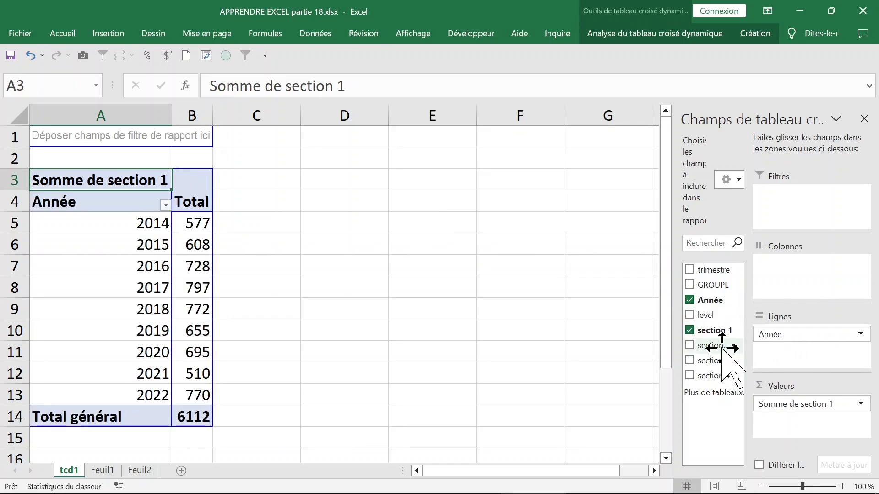
Step: Add section 2, section 3 and section 4 to the pivot table's values, and close the field list
drag(719, 348, 795, 420)
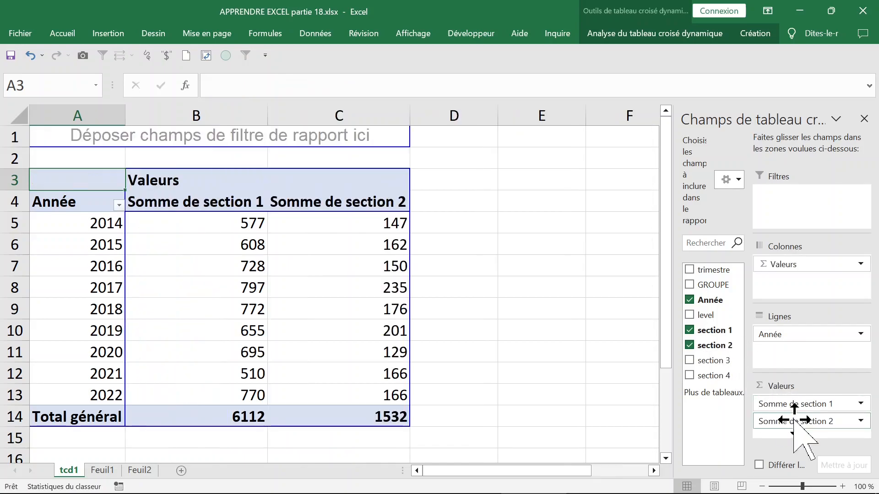
drag(712, 360, 795, 436)
drag(714, 375, 807, 431)
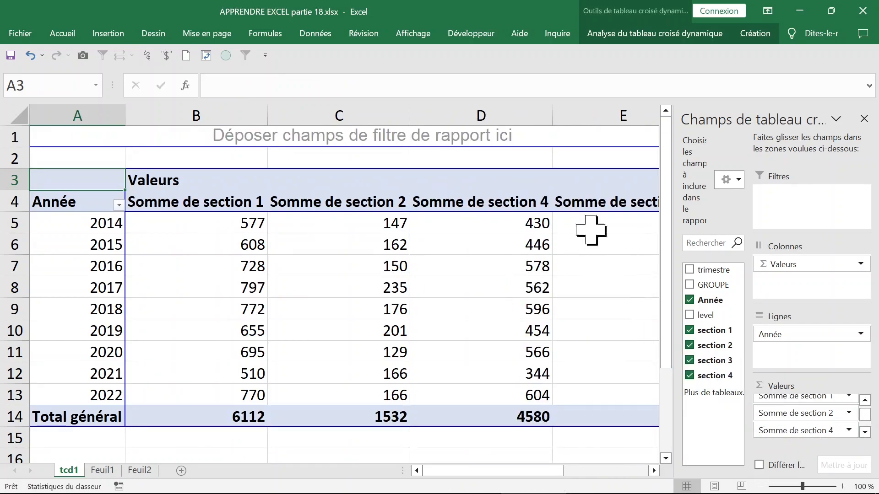
click(864, 119)
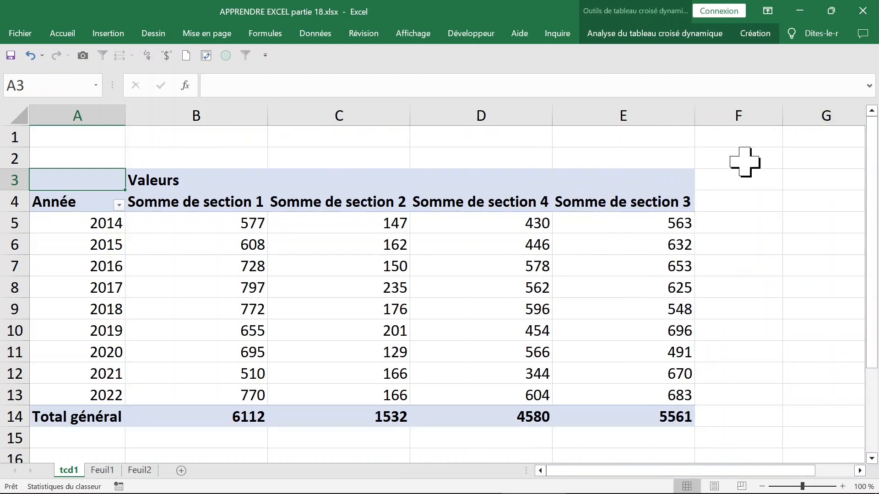
Step: Swap the last two value columns by changing the header in D4 to Somme de section 3
click(247, 222)
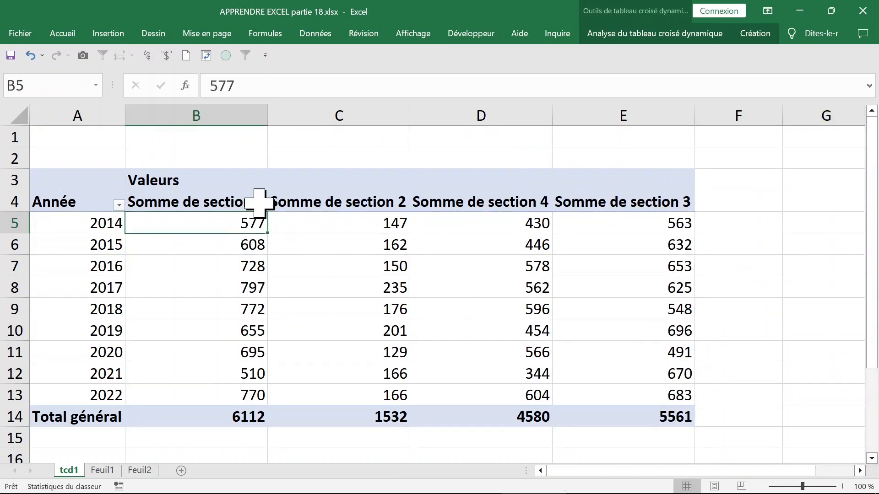
click(238, 111)
click(357, 111)
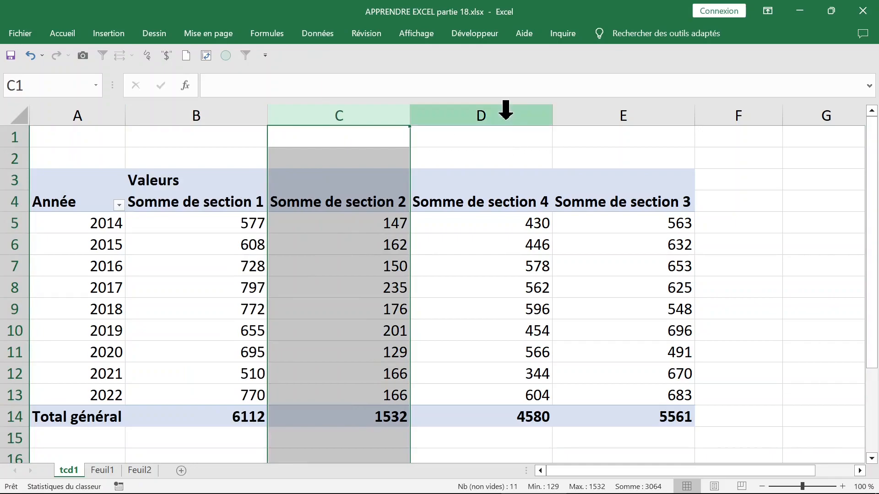
click(505, 110)
click(645, 110)
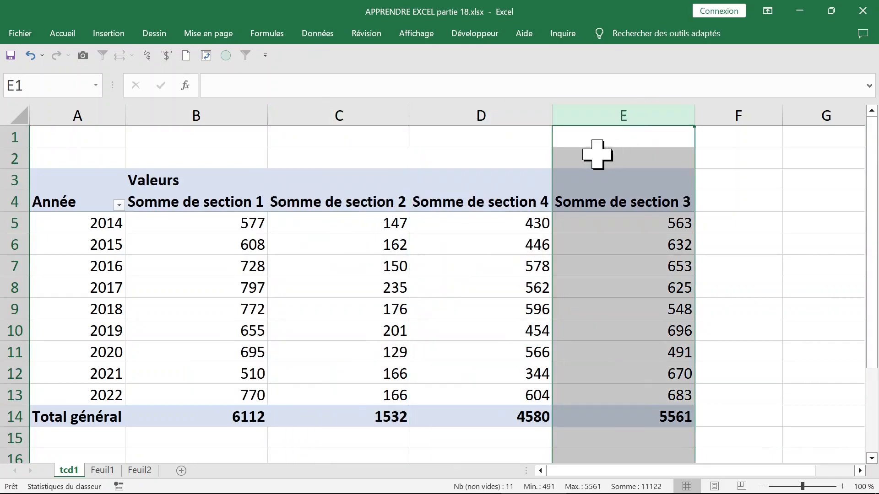
click(525, 185)
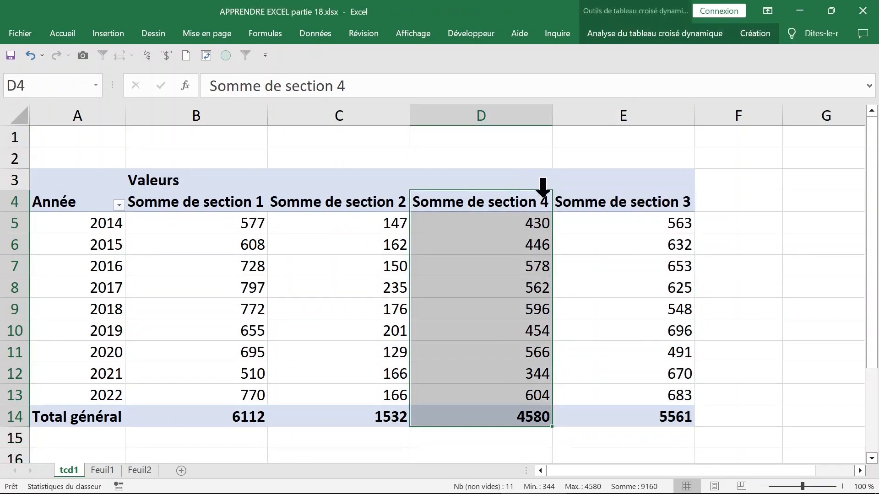
double_click(341, 85)
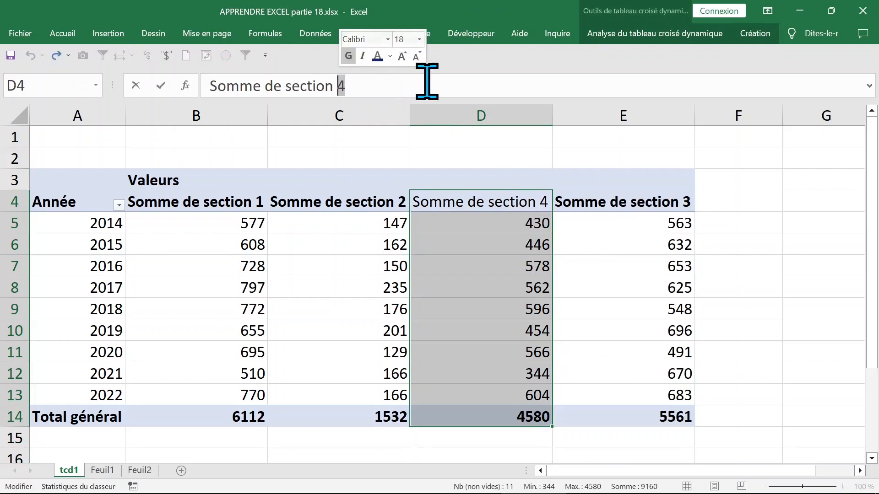
text(3)
key(Return)
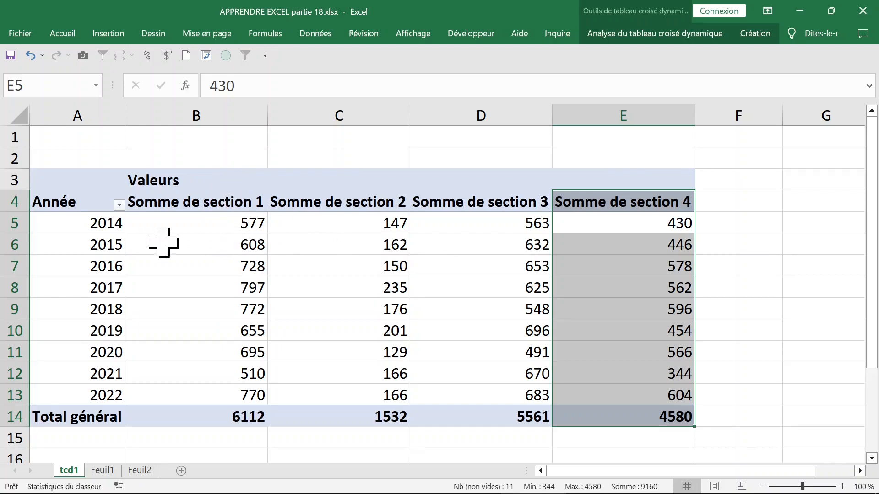
click(86, 228)
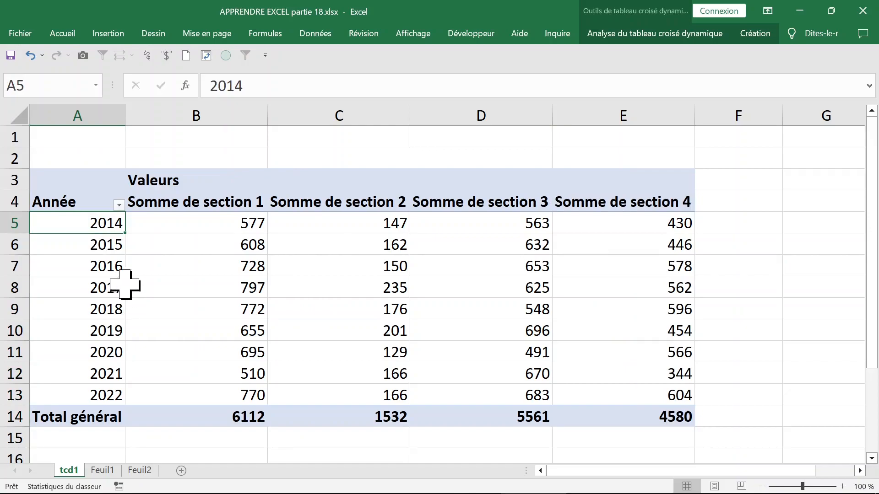
drag(87, 227, 90, 385)
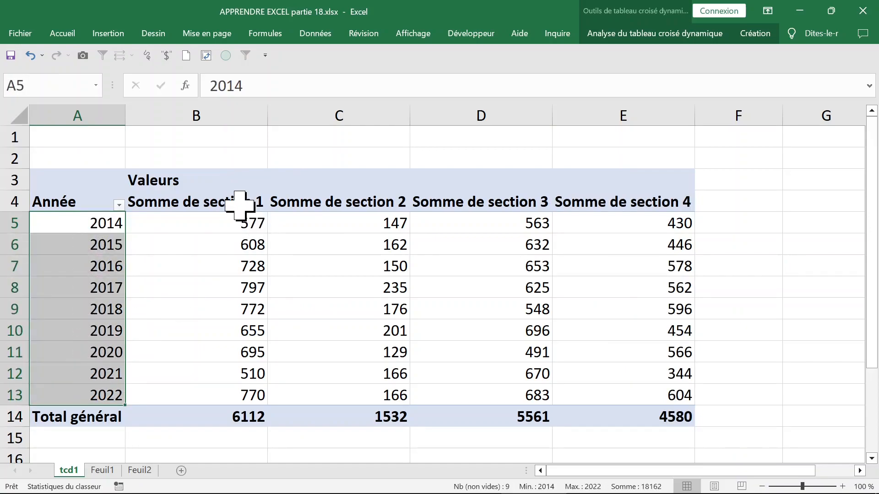
click(222, 225)
click(226, 288)
click(227, 308)
Step: Show the Somme de section 1 values as a percentage of the column total (% du total de la colonne)
click(228, 225)
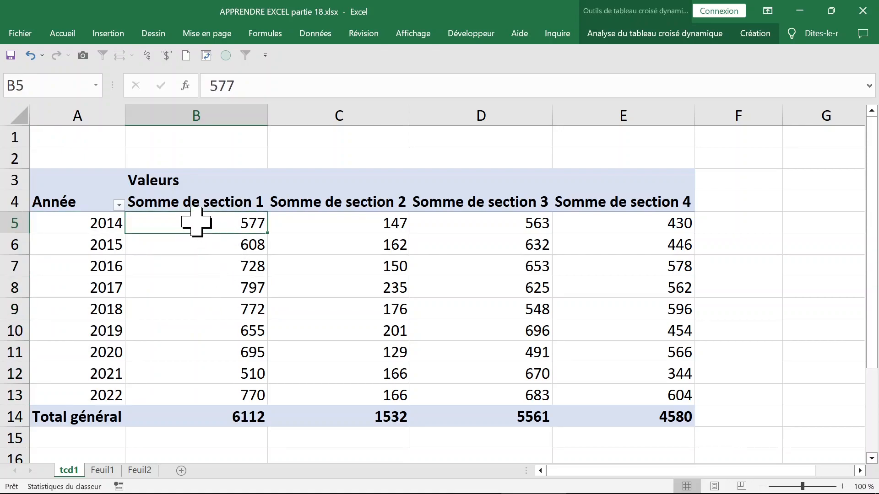
right_click(197, 223)
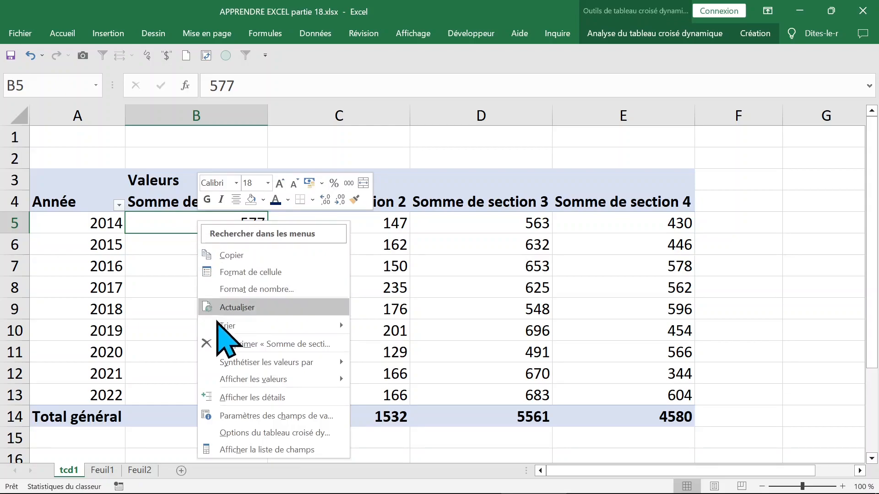
mouse_move(256, 383)
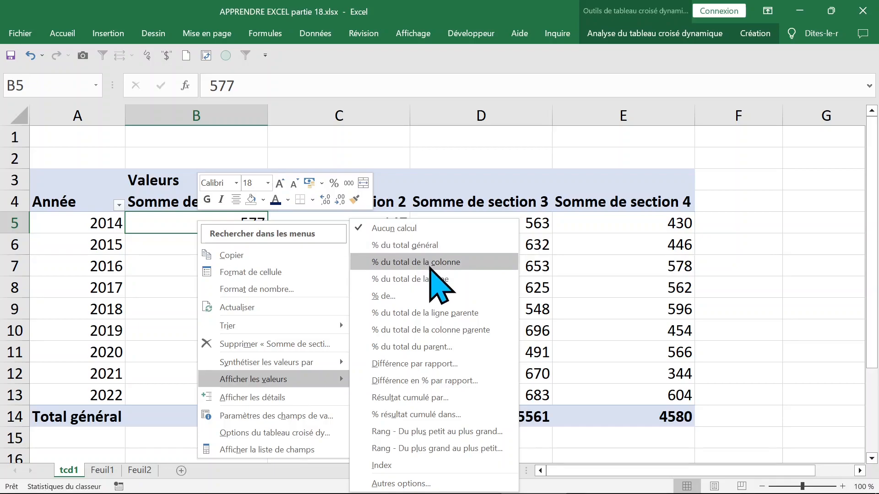
click(439, 266)
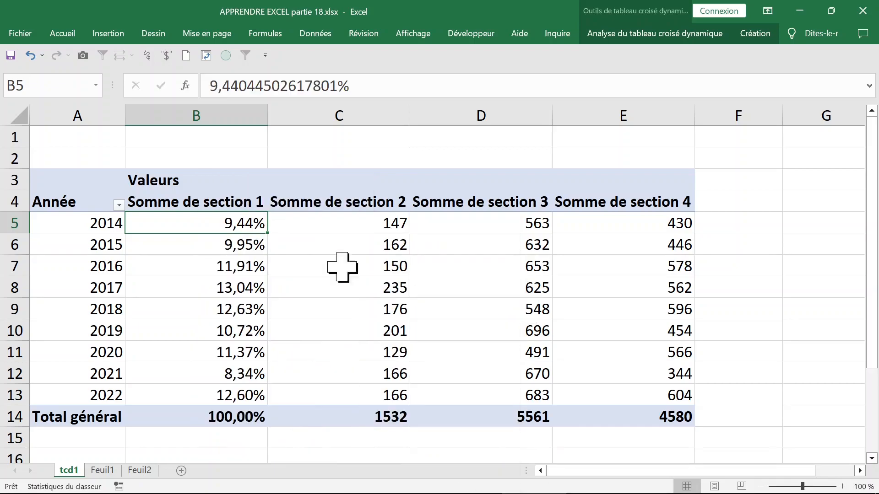
click(202, 254)
click(206, 115)
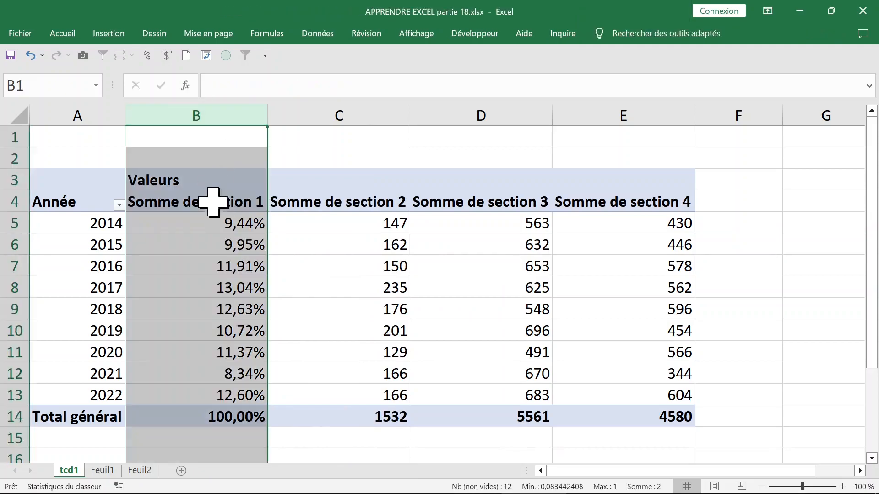
click(211, 222)
click(214, 265)
click(231, 330)
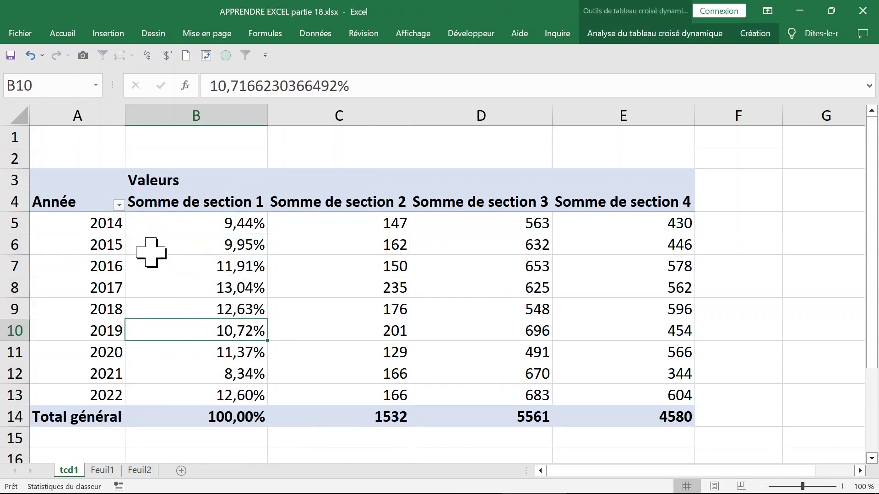
click(90, 225)
drag(90, 224, 91, 389)
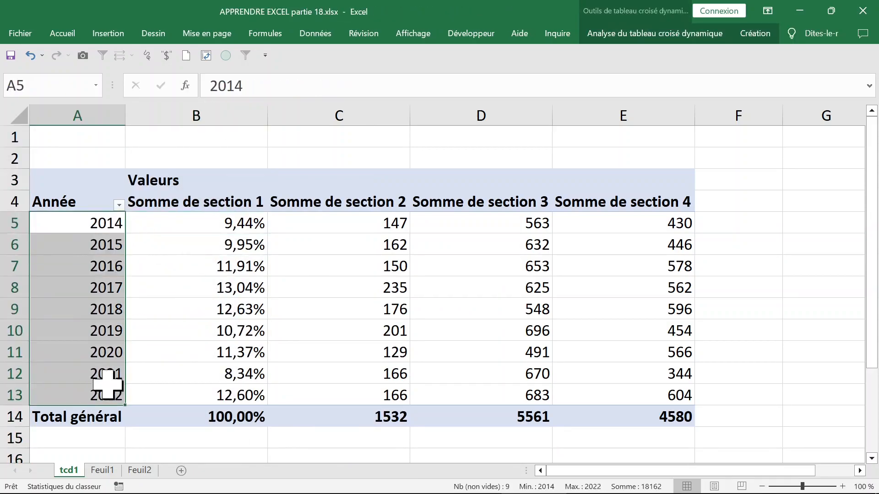
Step: Display Somme de section 2 as % du total de la colonne in the pivot table
click(323, 221)
right_click(318, 221)
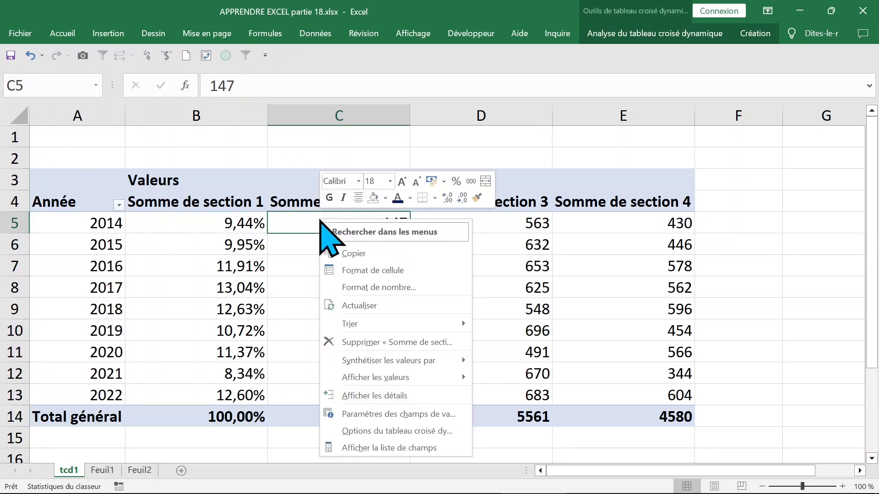
mouse_move(372, 362)
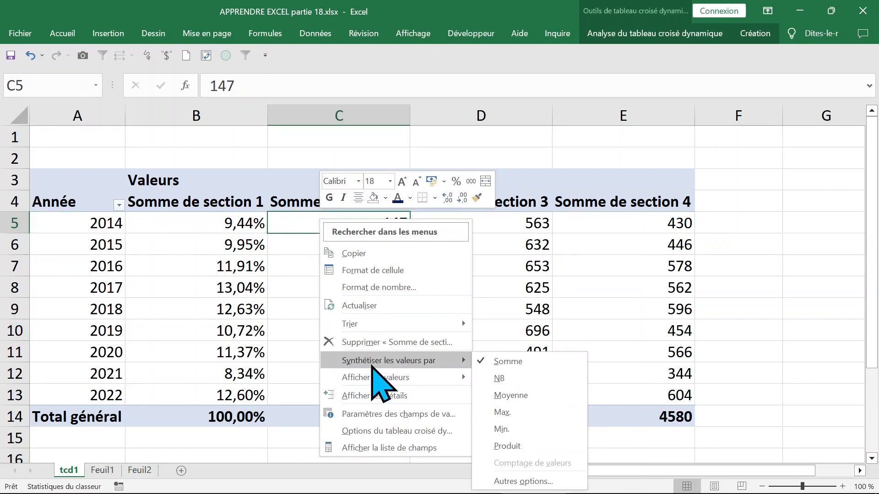
mouse_move(400, 379)
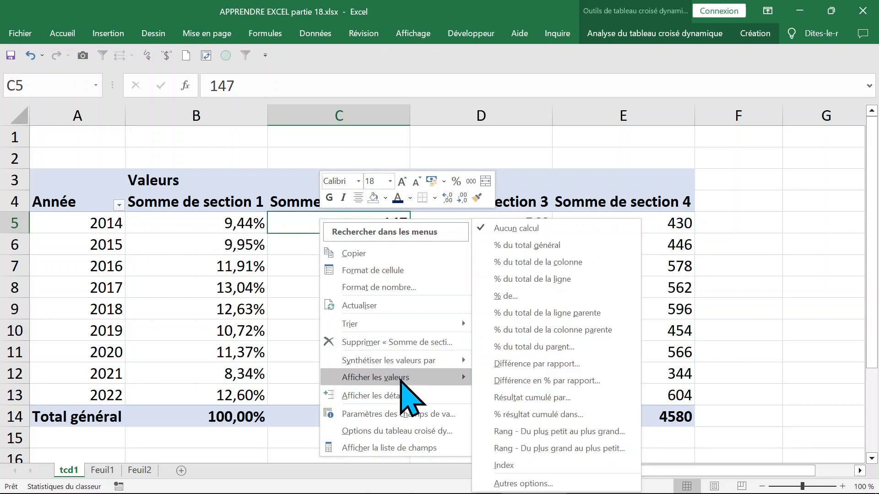
click(578, 263)
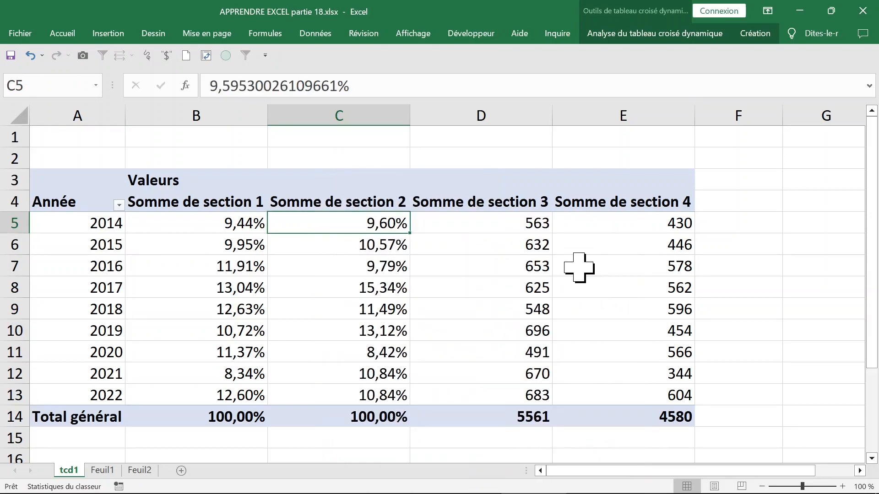
Step: Display Somme de section 3 as % du total de la colonne in the pivot table
click(456, 214)
right_click(459, 218)
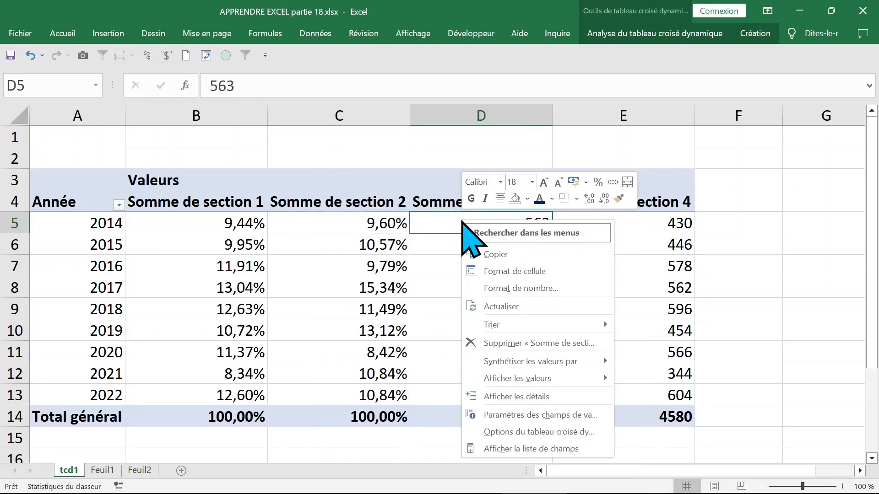
mouse_move(509, 382)
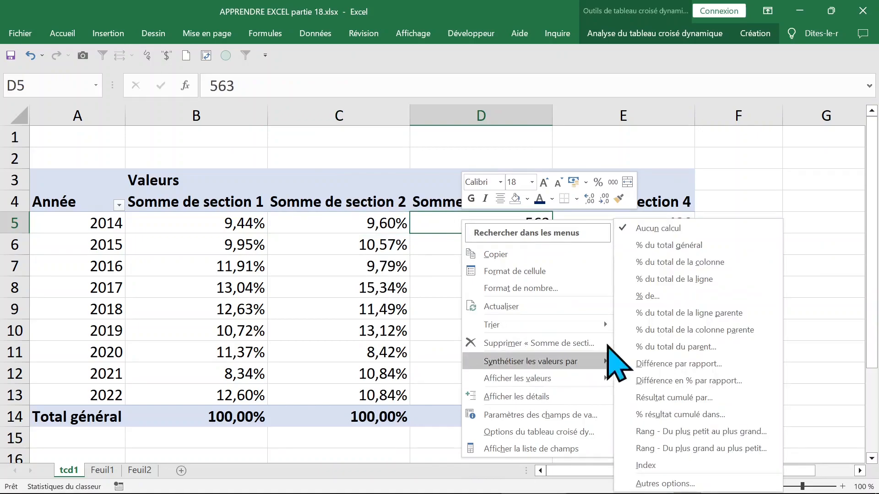
click(685, 262)
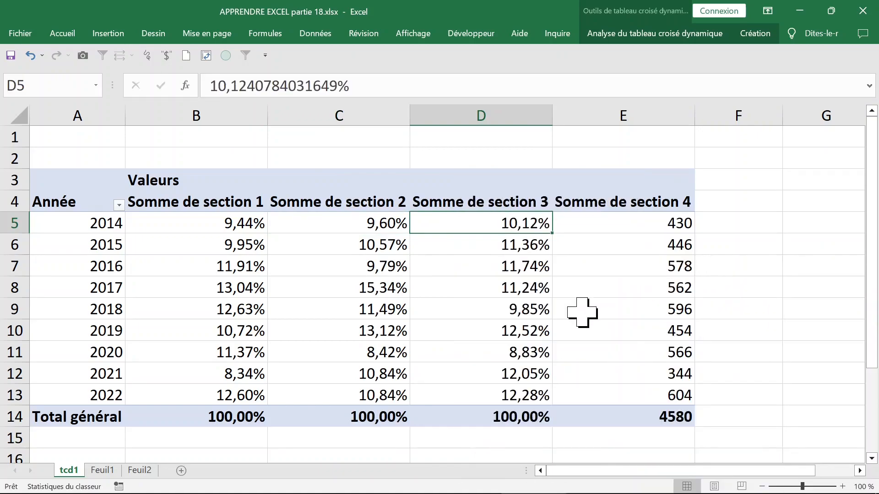
Step: Display Somme de section 4 as % du total de la colonne in the pivot table
right_click(606, 223)
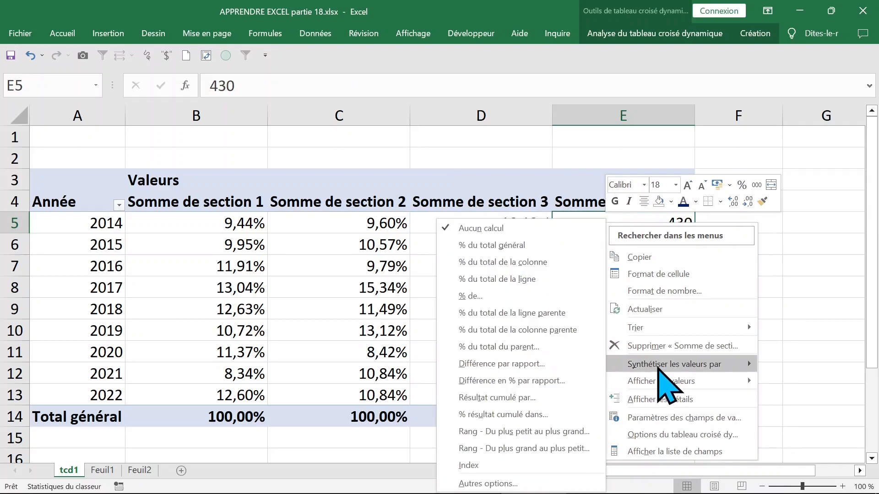
mouse_move(658, 366)
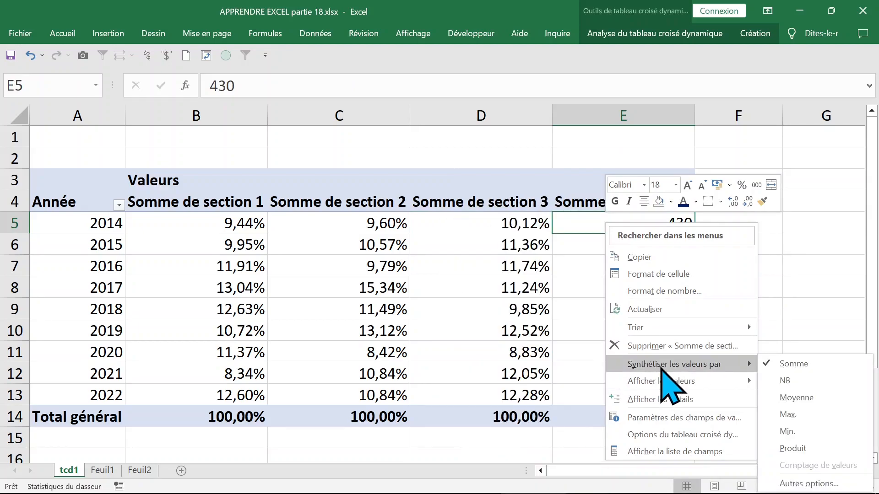
mouse_move(673, 385)
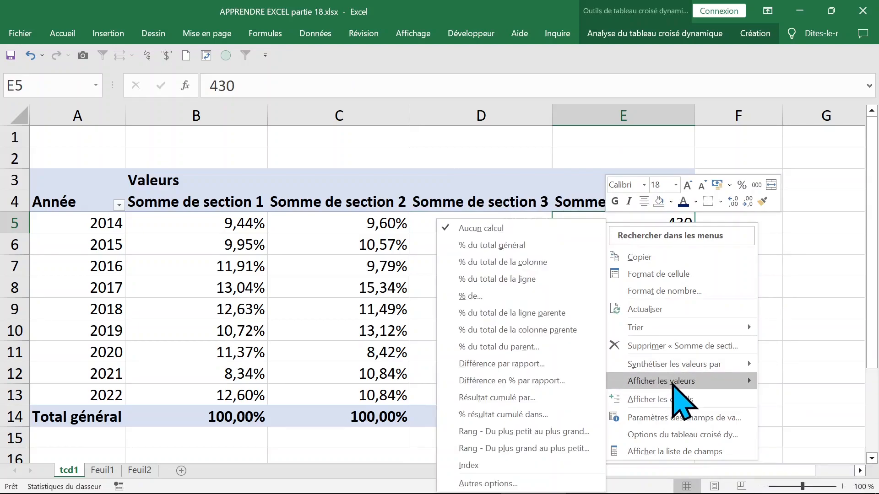
click(505, 264)
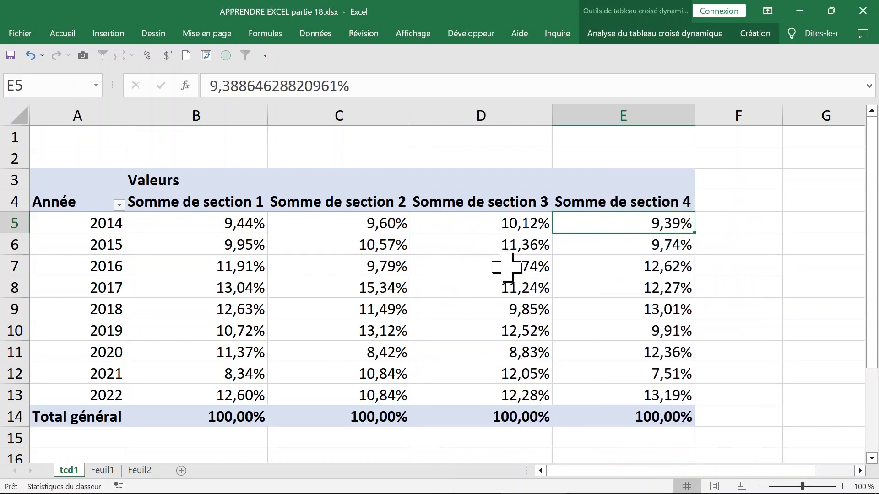
click(414, 334)
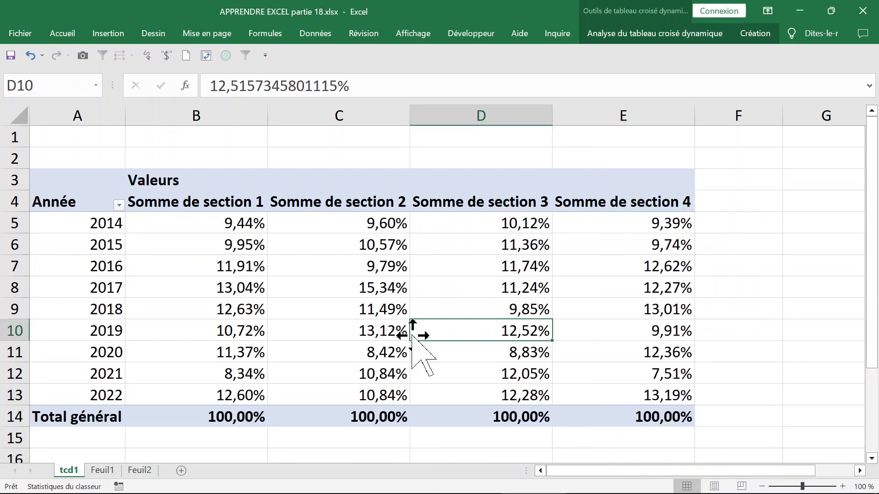
click(197, 250)
click(120, 246)
click(91, 225)
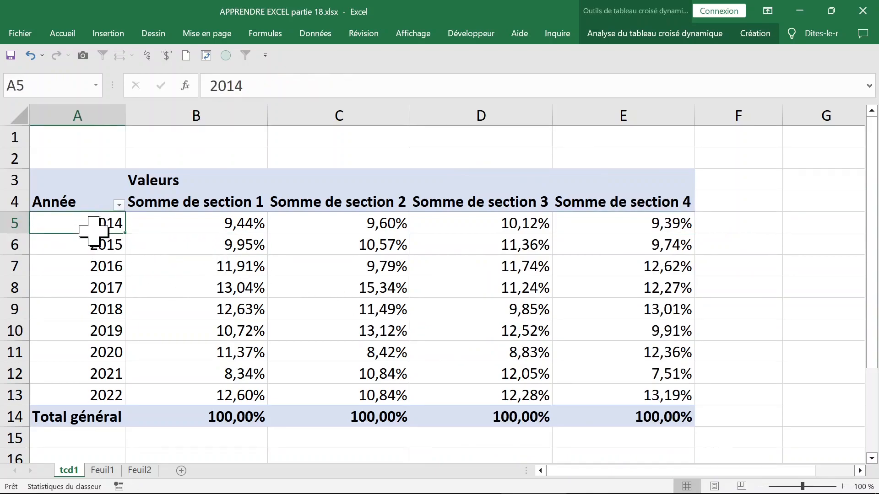
Step: Examine the Année, GROUPE, trimestre and level columns of the source data on Feuil1, and return to tcd1
click(103, 470)
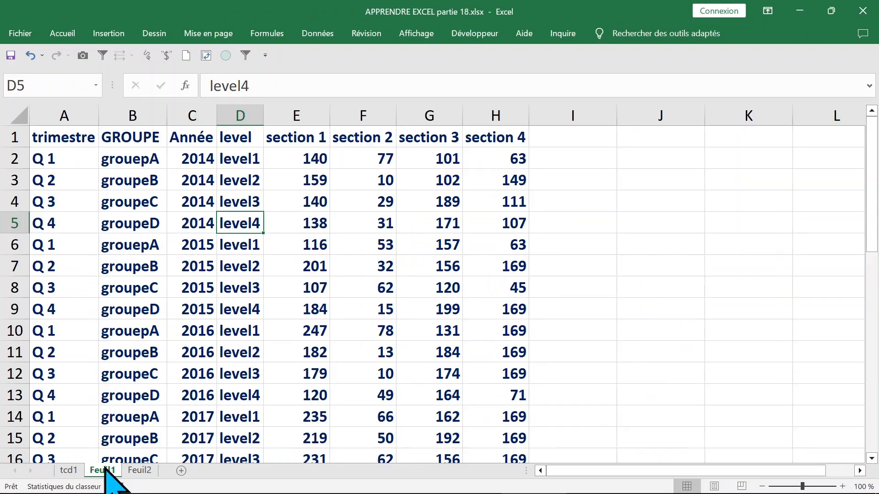
click(192, 117)
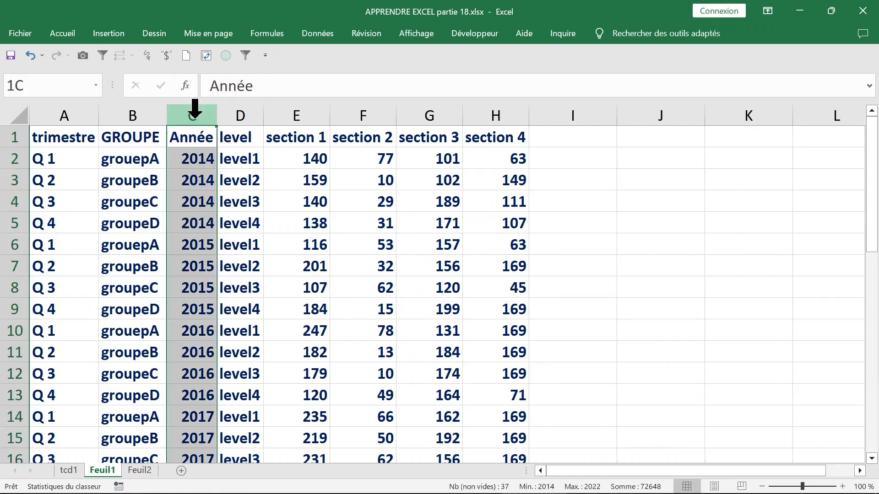
click(140, 158)
click(76, 164)
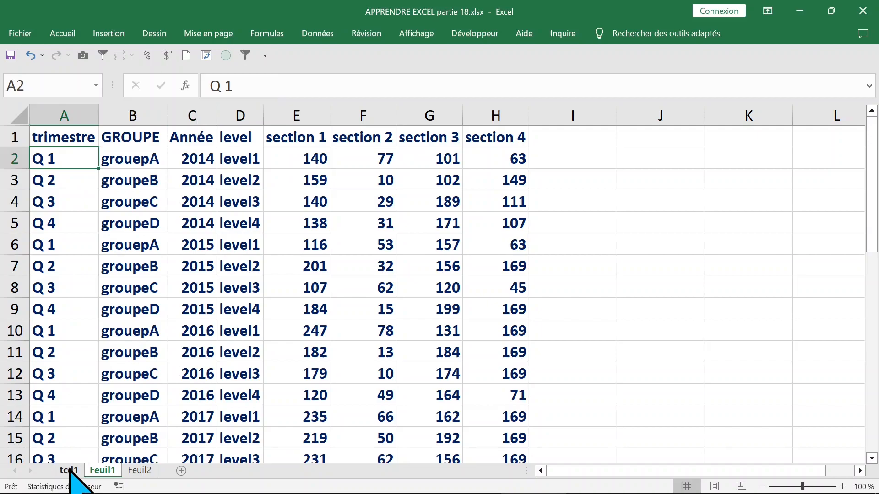
click(249, 247)
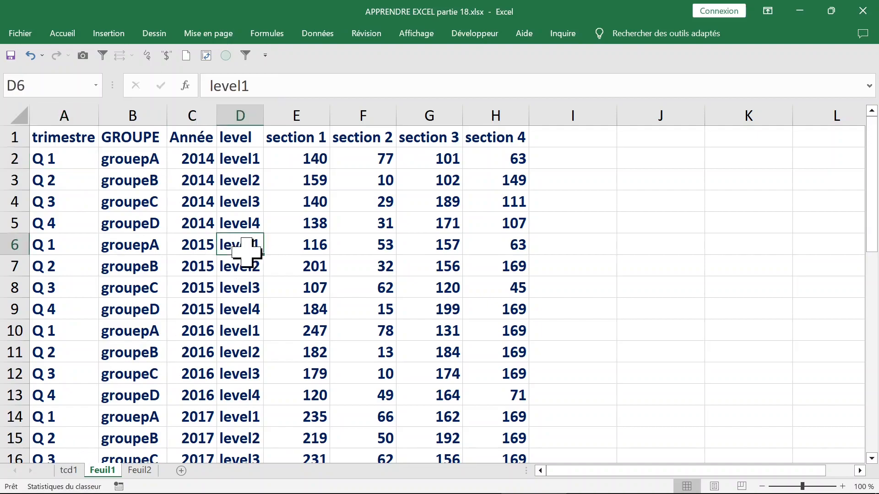
click(65, 471)
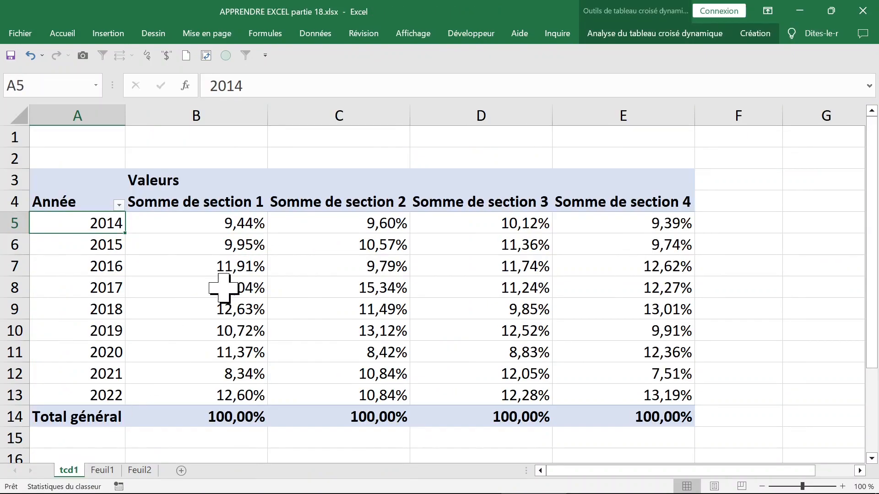
Step: Show the pivot table's field list and add the level field to the rows under Année
click(170, 246)
right_click(170, 246)
click(234, 474)
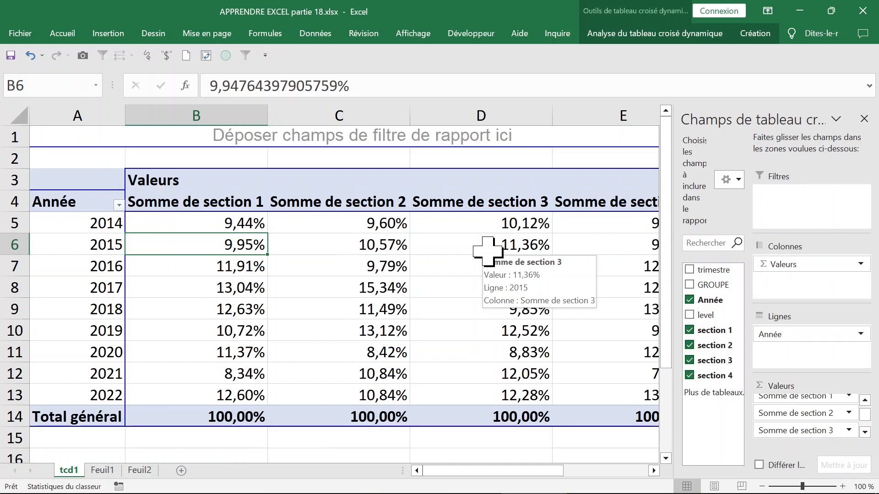
click(689, 316)
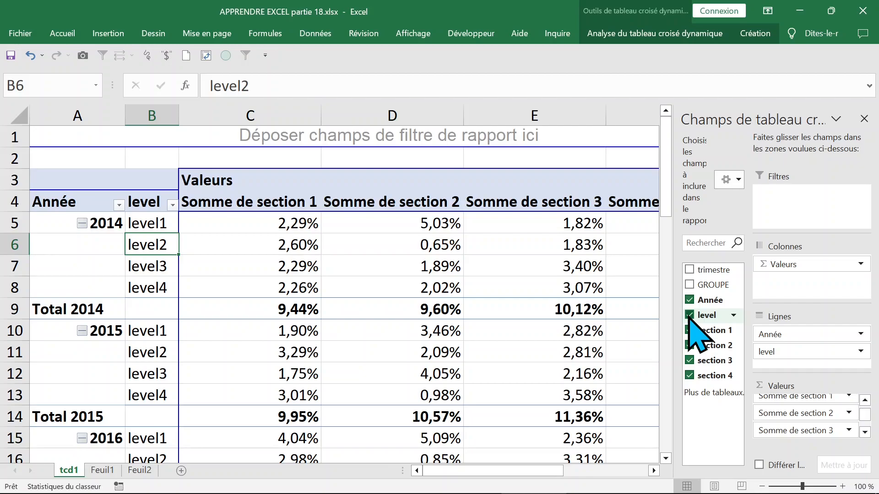
Step: Move level above Année in the pivot table's rows, and close the field list
click(797, 352)
drag(797, 351, 796, 323)
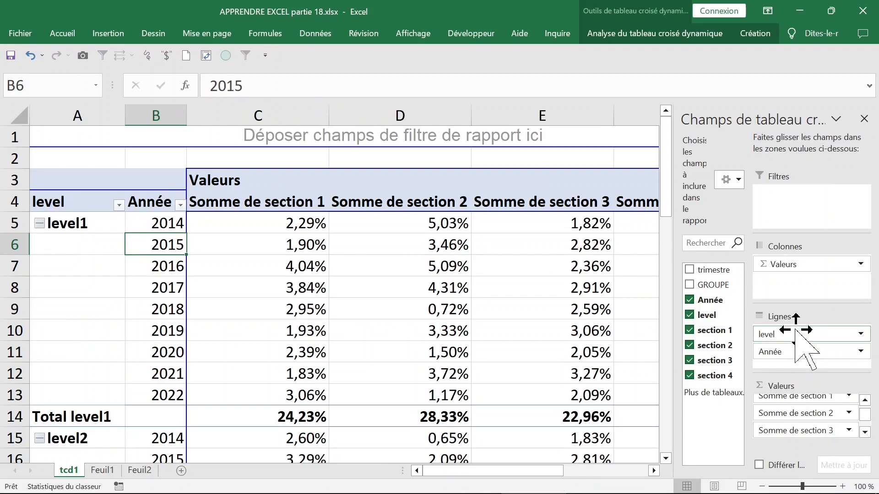
click(864, 120)
click(58, 248)
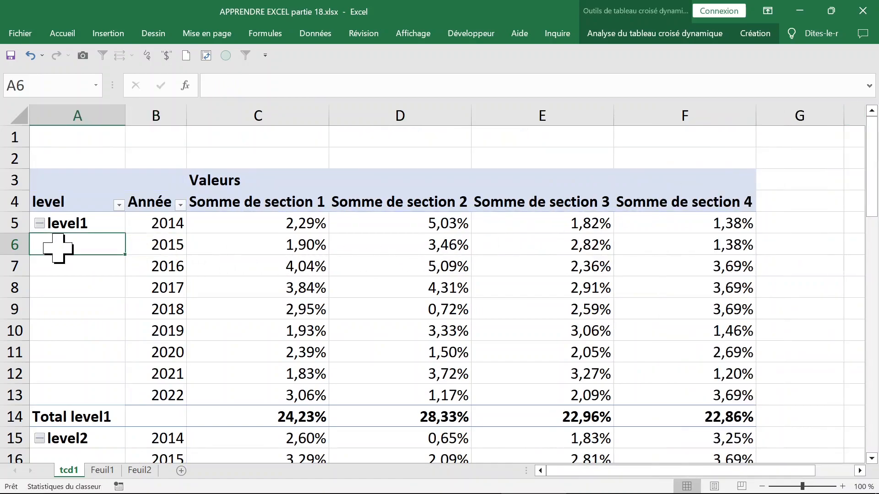
Step: Reopen the field list and move level from the rows to the report filter area
right_click(94, 245)
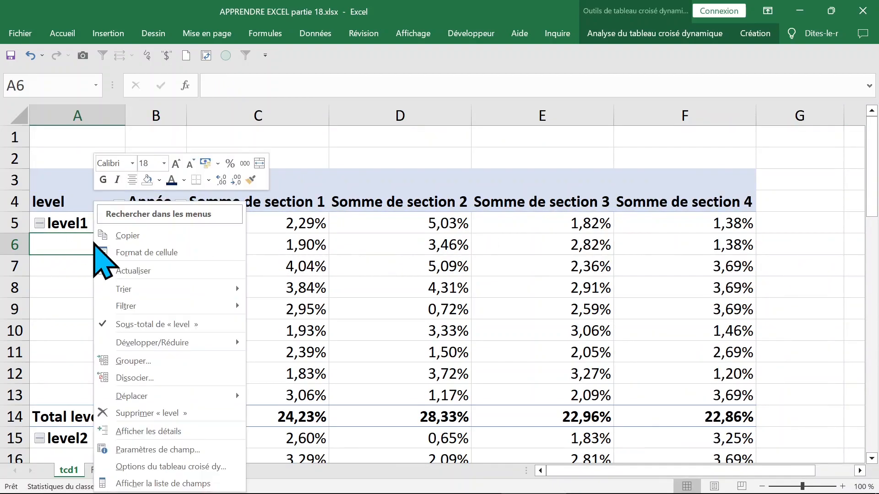
click(192, 483)
drag(806, 334, 802, 200)
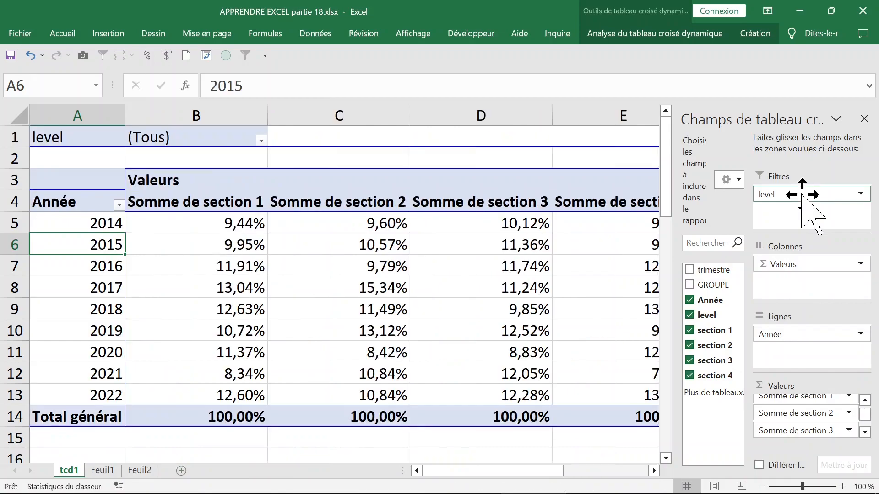
Step: Filter the pivot table by level so that only level1 is shown
click(341, 283)
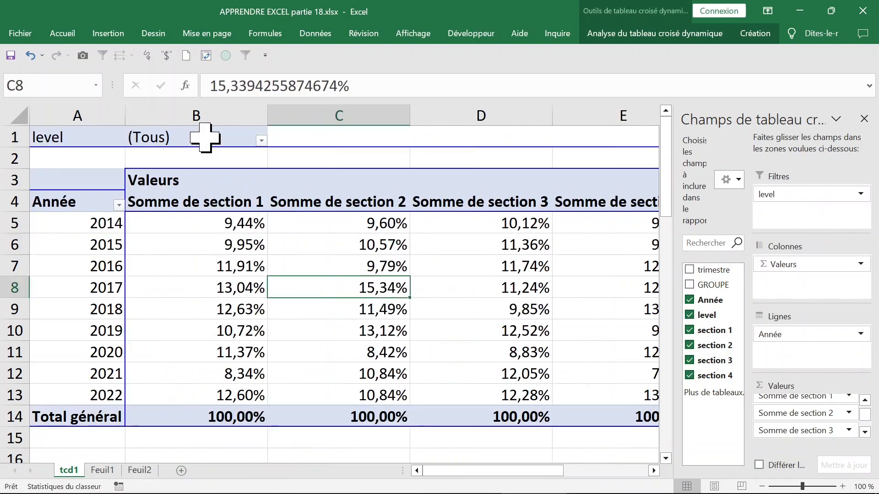
click(243, 136)
click(260, 142)
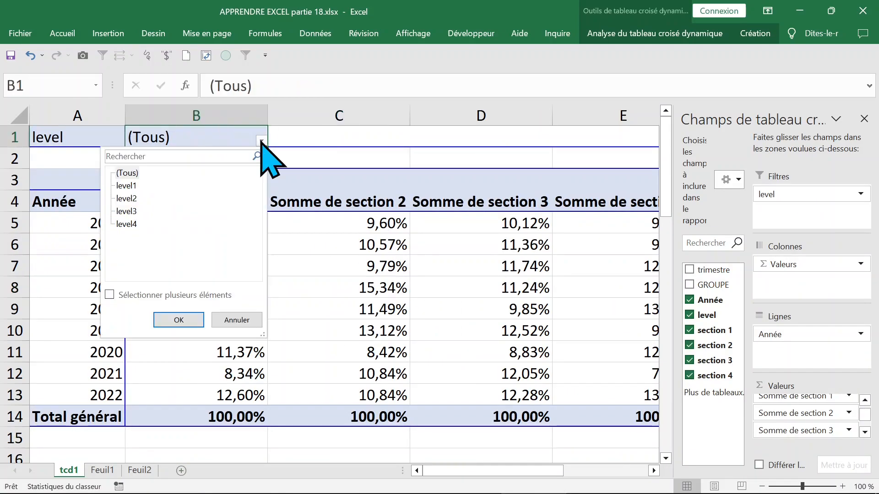
click(127, 185)
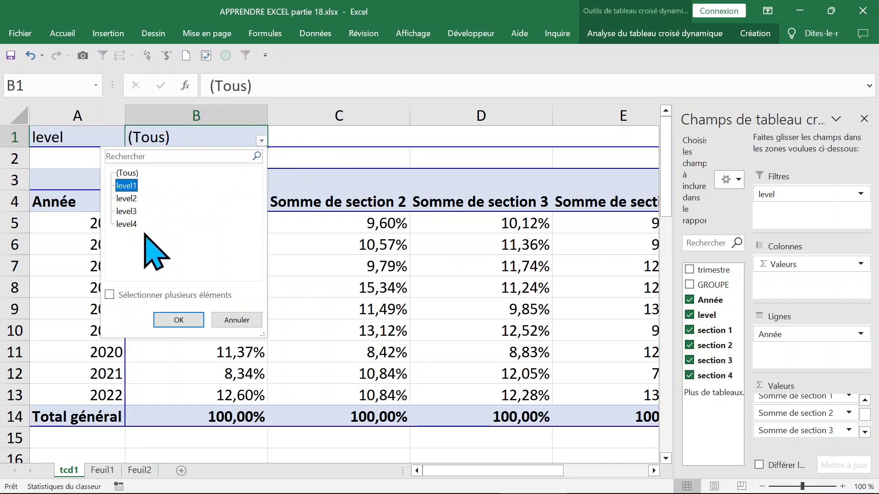
click(179, 320)
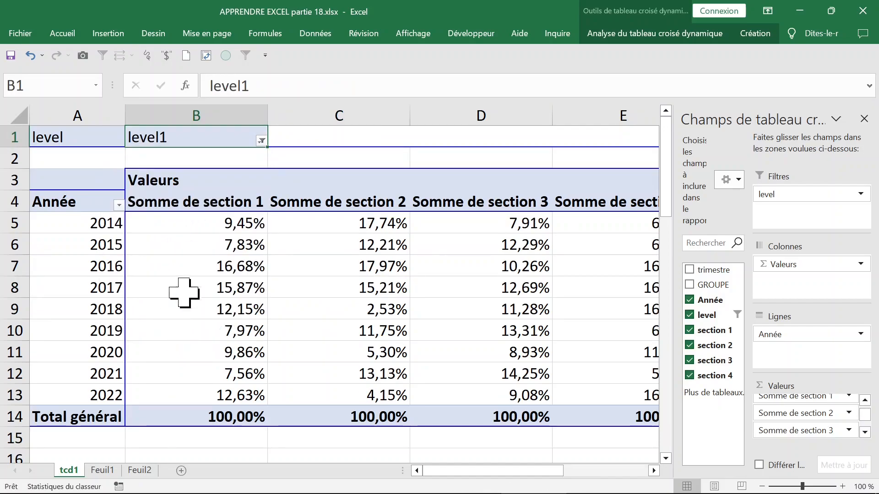
Step: Reopen the level report filter and allow multiple items to be selected
click(261, 140)
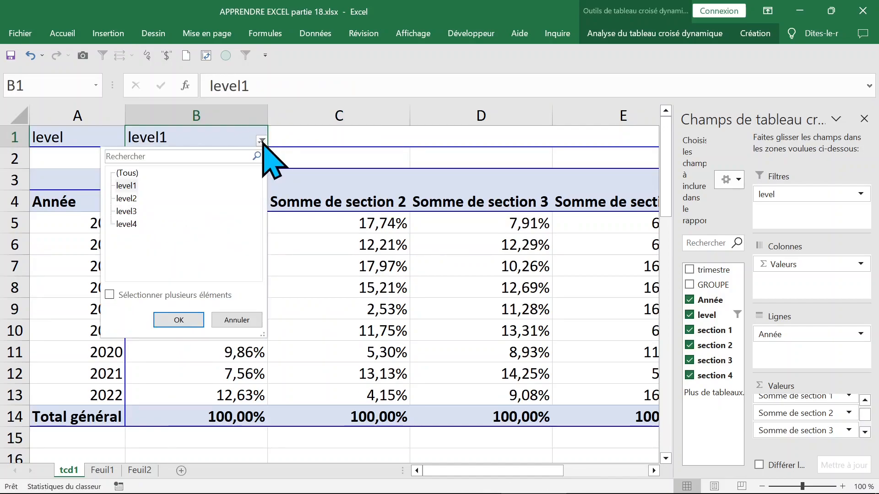
click(126, 211)
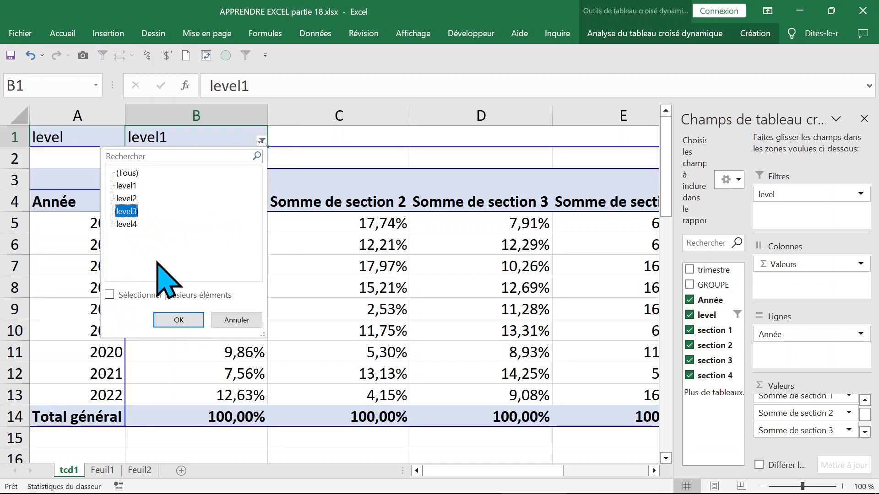
click(125, 185)
click(126, 200)
click(126, 297)
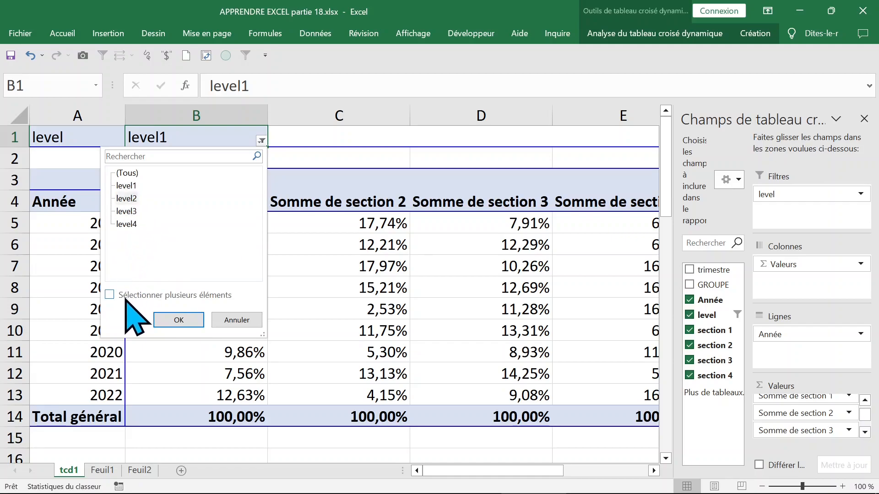
click(109, 296)
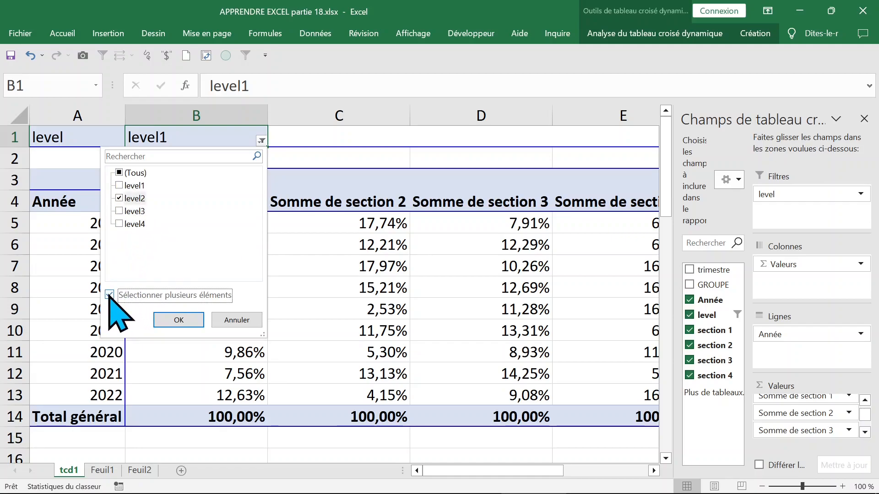
Step: Filter the pivot table to level1 and level2 only, and close the field list
click(120, 174)
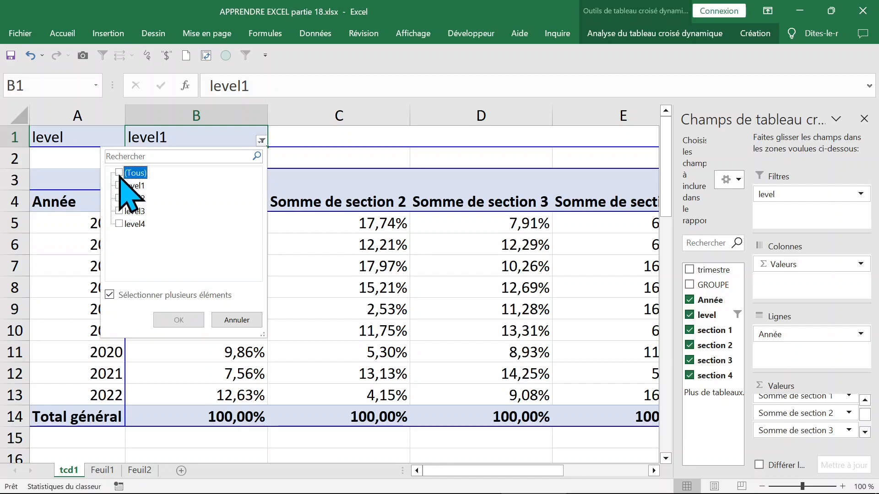
click(119, 174)
click(120, 186)
click(119, 211)
click(119, 224)
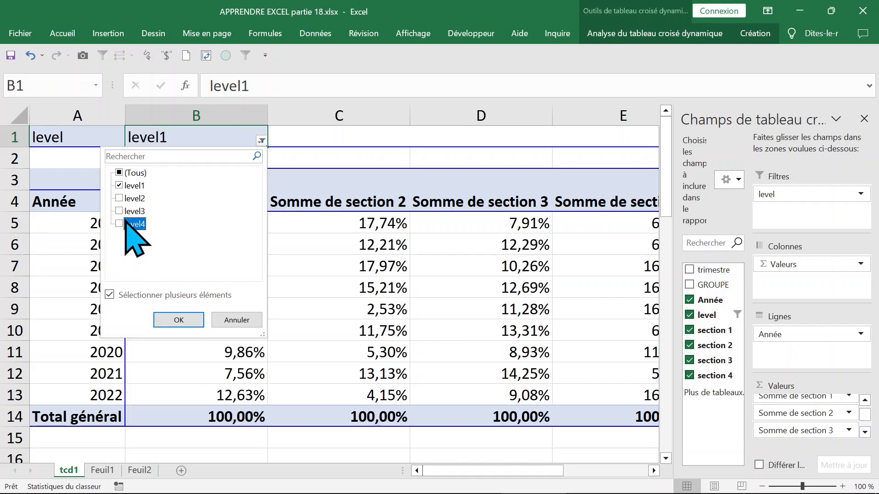
click(125, 198)
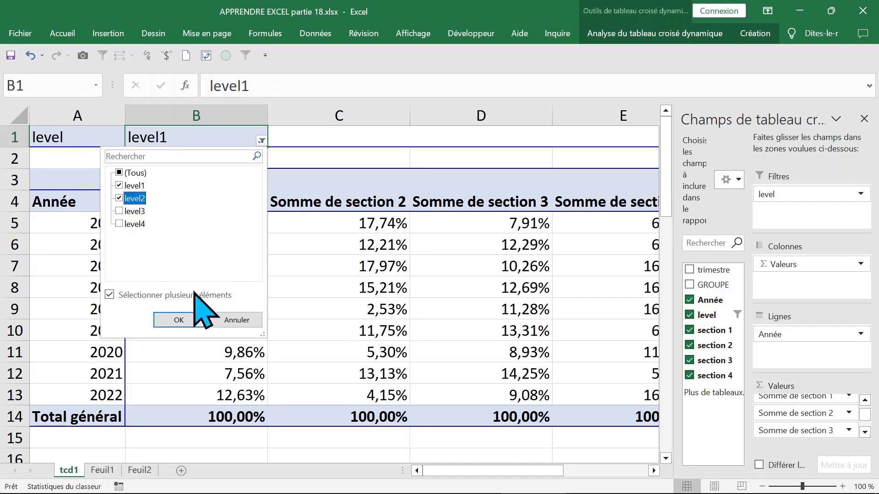
click(183, 322)
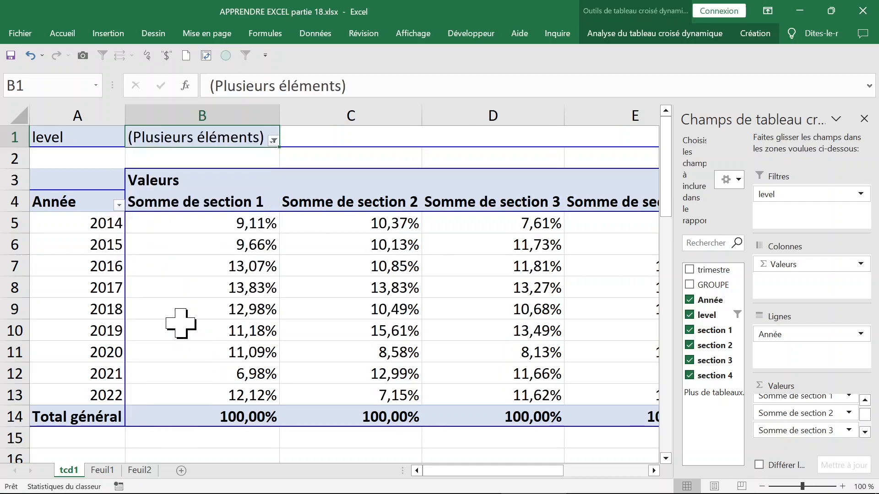
click(205, 284)
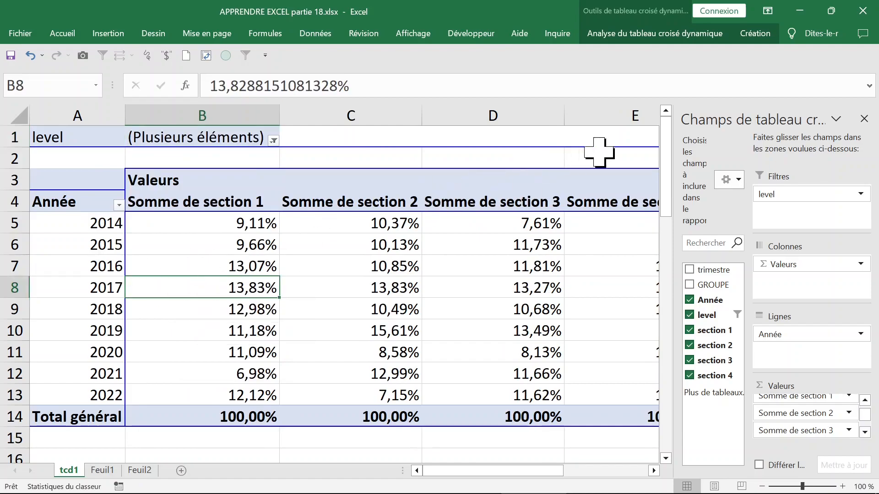
click(864, 119)
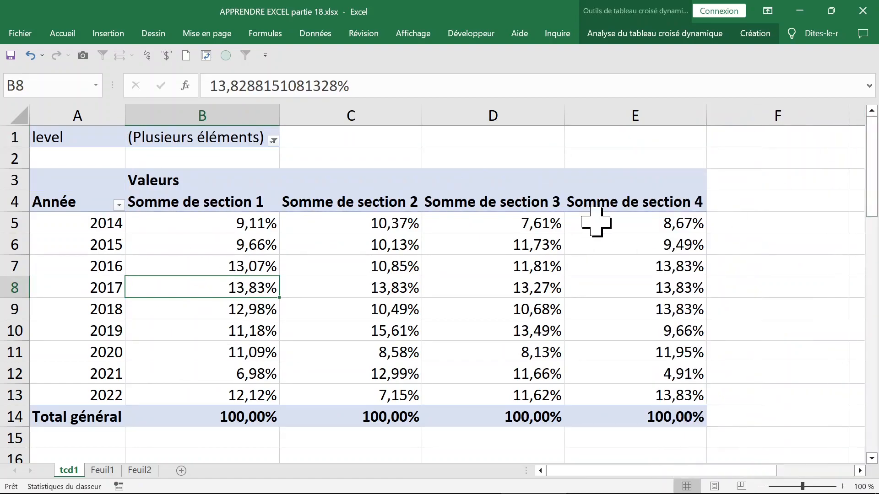
click(527, 217)
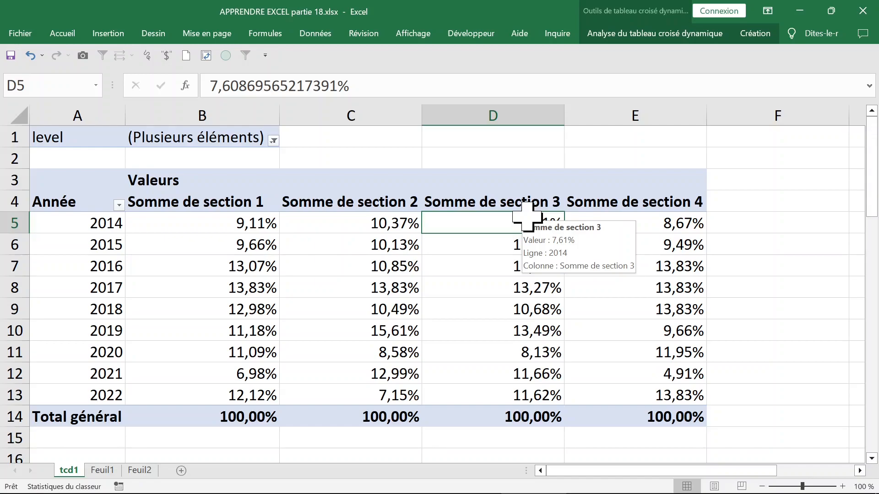
click(619, 220)
click(490, 221)
click(609, 222)
drag(220, 224, 624, 397)
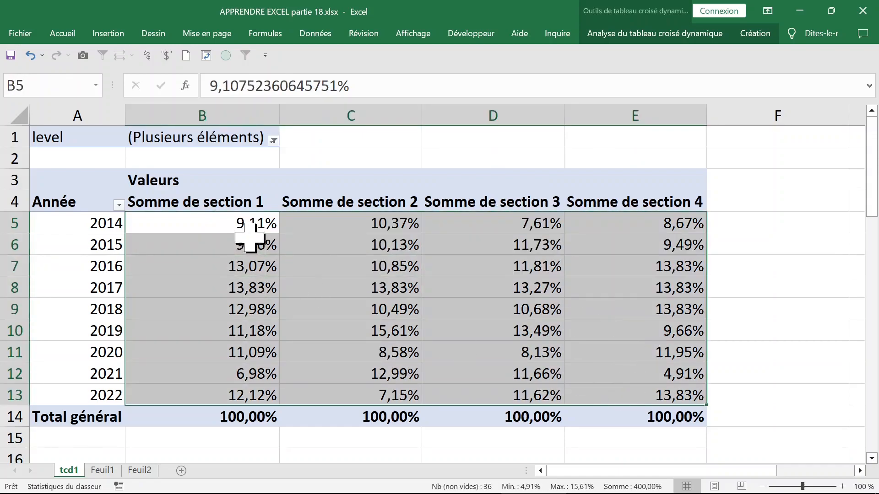
Step: Show the section 1 and section 2 values with no calculation instead of as column percentages
click(223, 228)
right_click(222, 228)
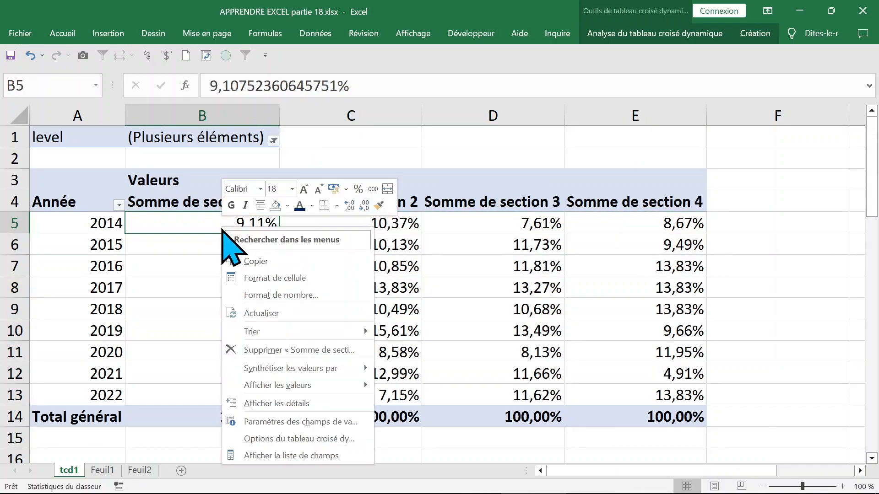
mouse_move(293, 388)
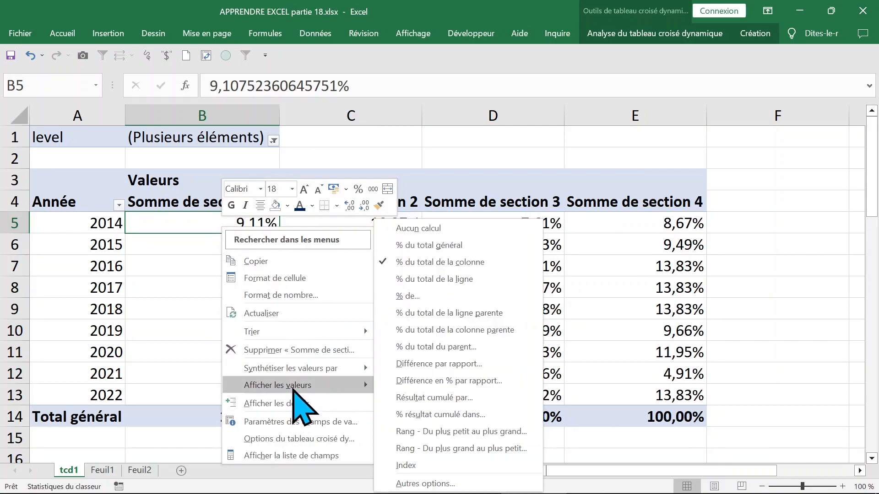
click(431, 229)
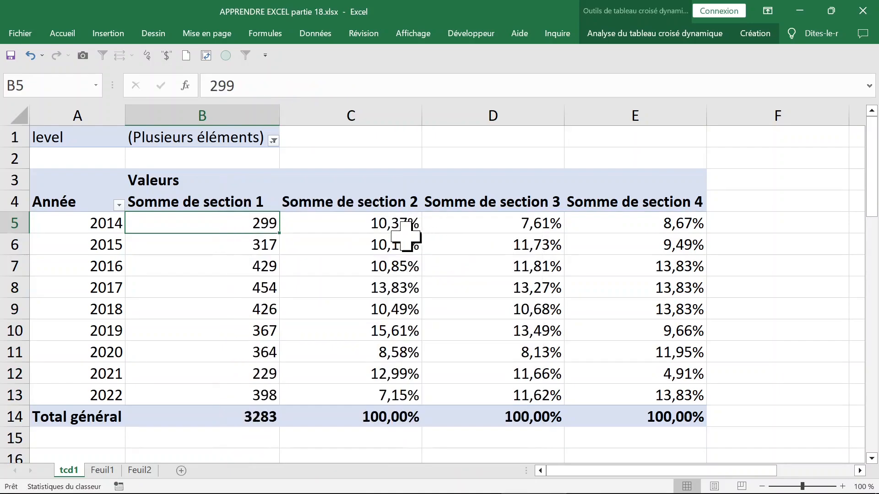
click(334, 227)
right_click(333, 227)
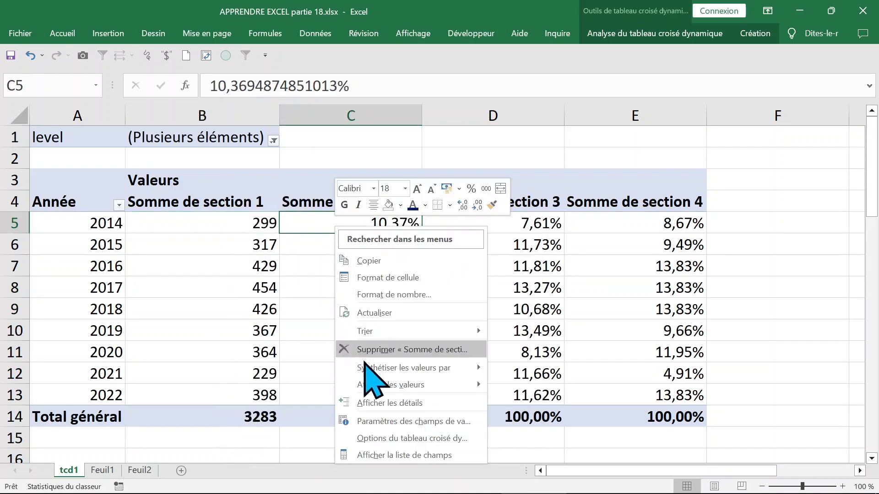
mouse_move(425, 385)
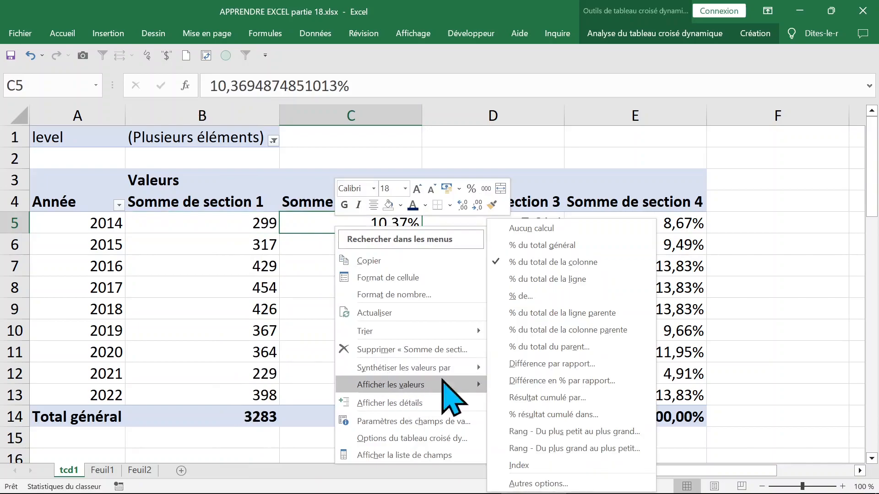
click(551, 235)
Step: Show the section 3 and section 4 values with no calculation instead of as column percentages
right_click(494, 221)
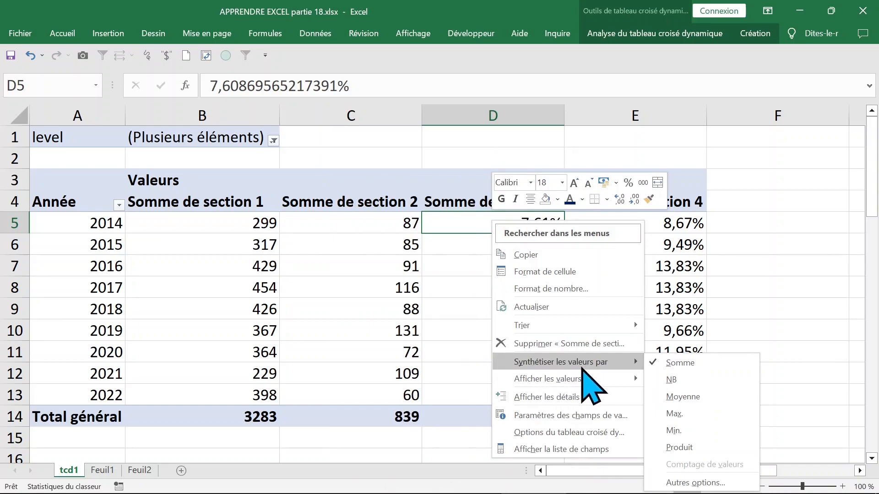
mouse_move(576, 384)
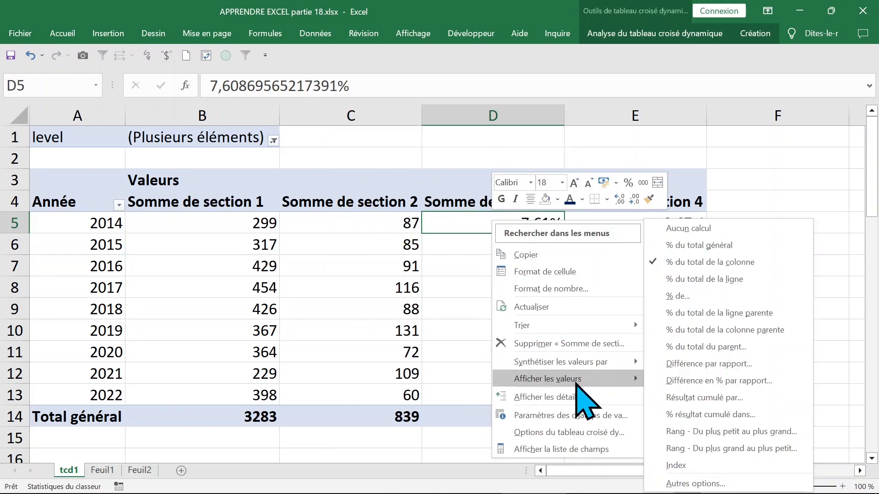
click(723, 228)
right_click(620, 224)
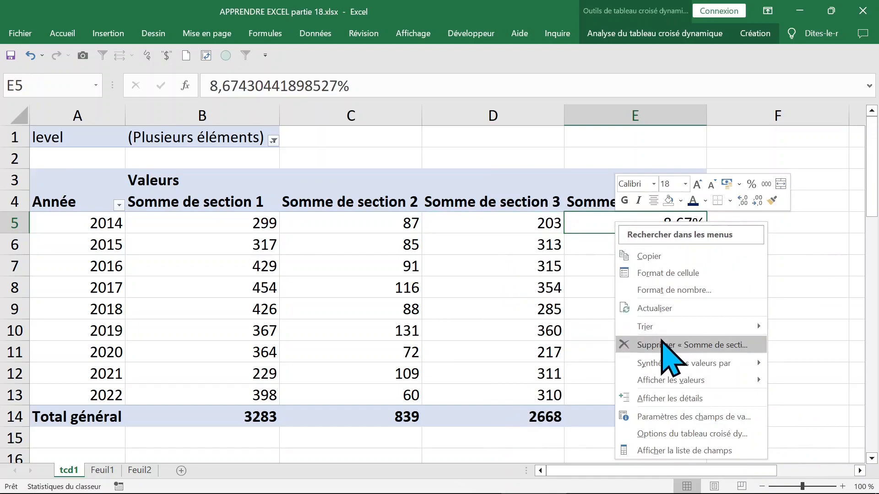
mouse_move(665, 367)
mouse_move(671, 384)
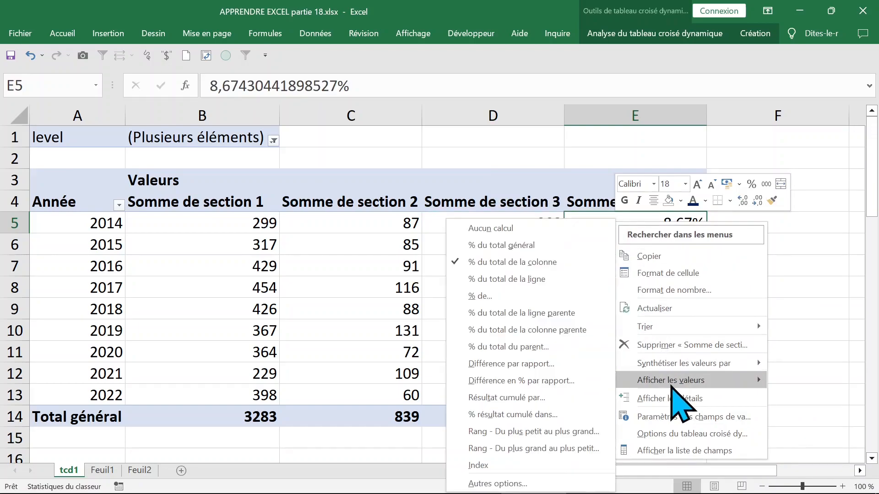
click(526, 228)
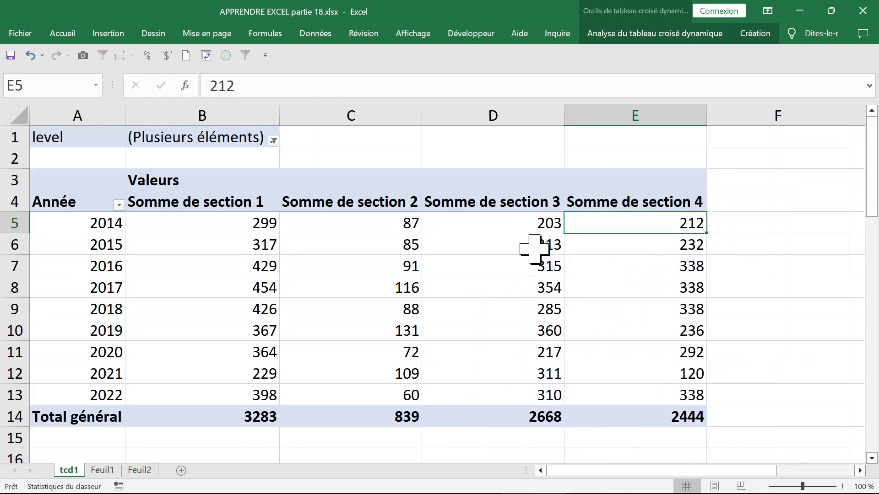
click(366, 244)
click(215, 207)
click(216, 242)
click(208, 224)
click(200, 199)
Step: Summarize the section 1 values by average (Moyenne) instead of sum
click(197, 225)
right_click(195, 224)
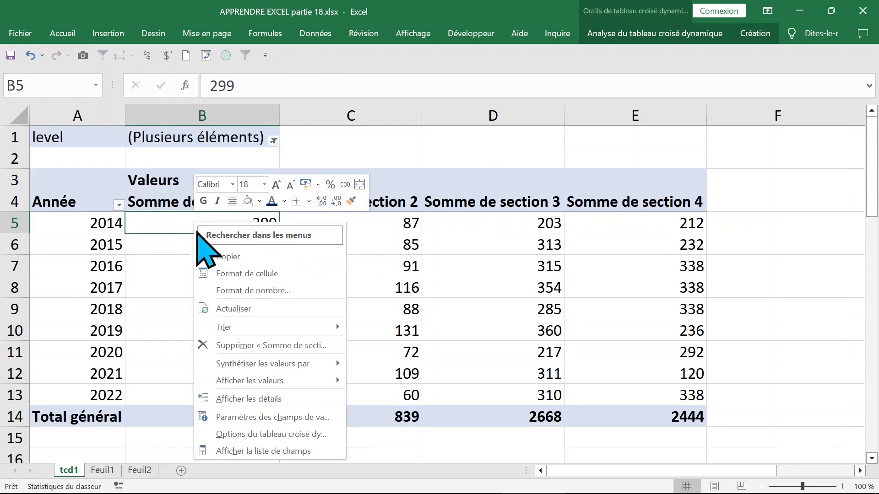
mouse_move(260, 385)
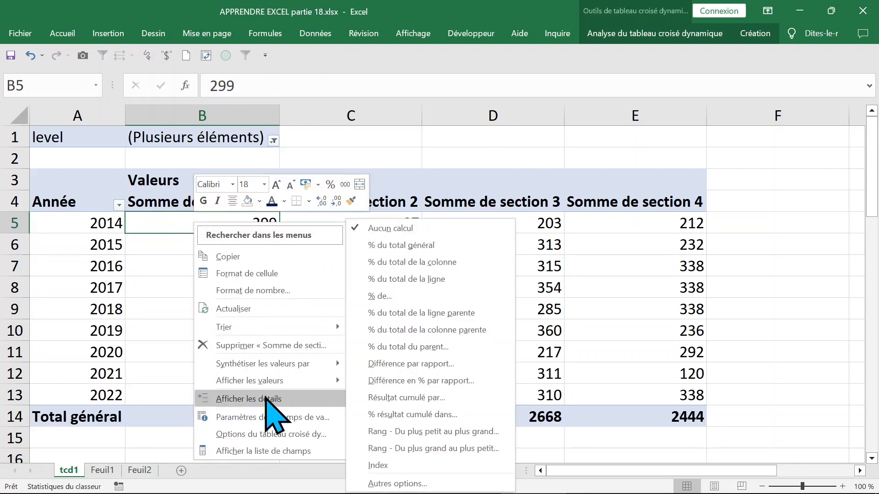
mouse_move(263, 364)
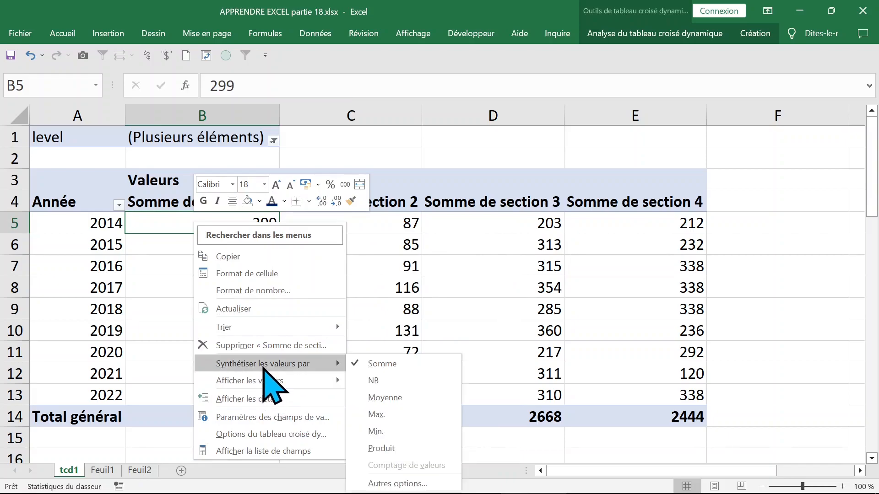
click(409, 396)
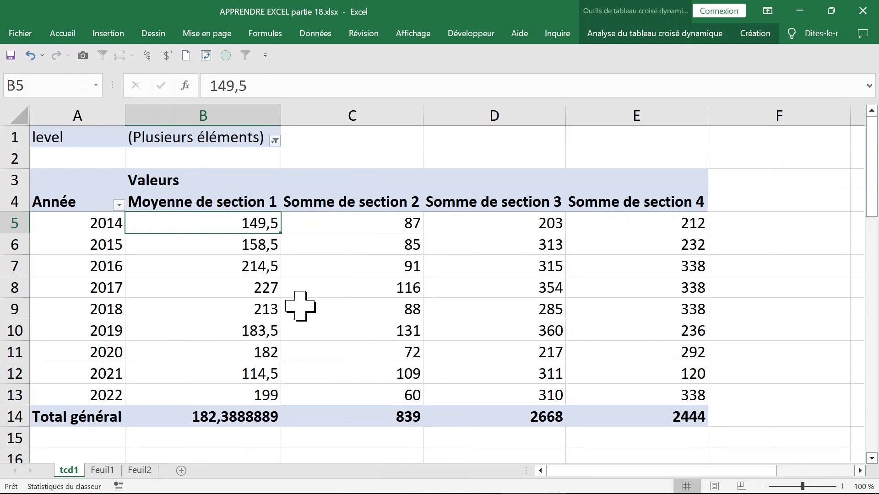
click(240, 414)
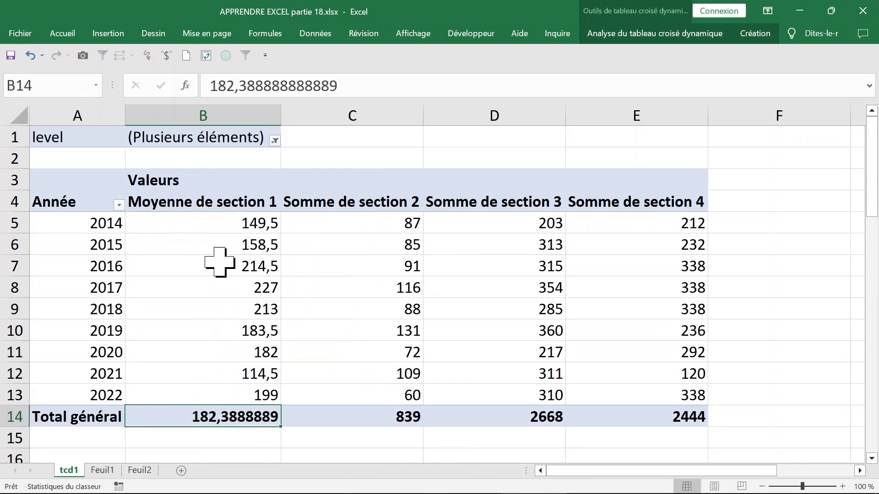
Step: Format the section 1 averages with the Nombre category and 0 decimal places
click(197, 243)
right_click(195, 242)
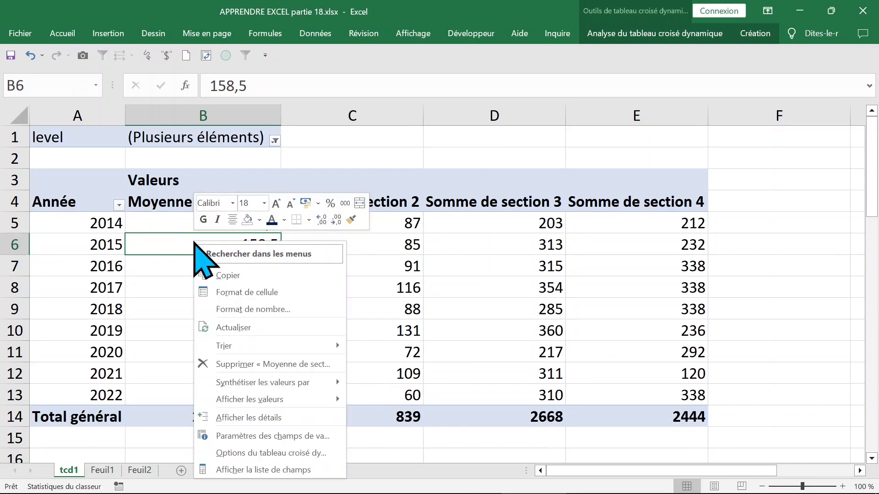
click(240, 309)
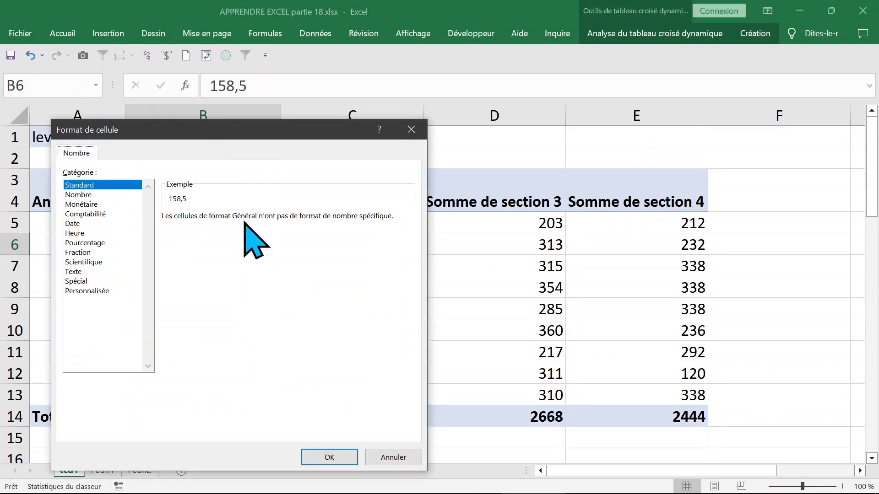
click(80, 195)
click(279, 221)
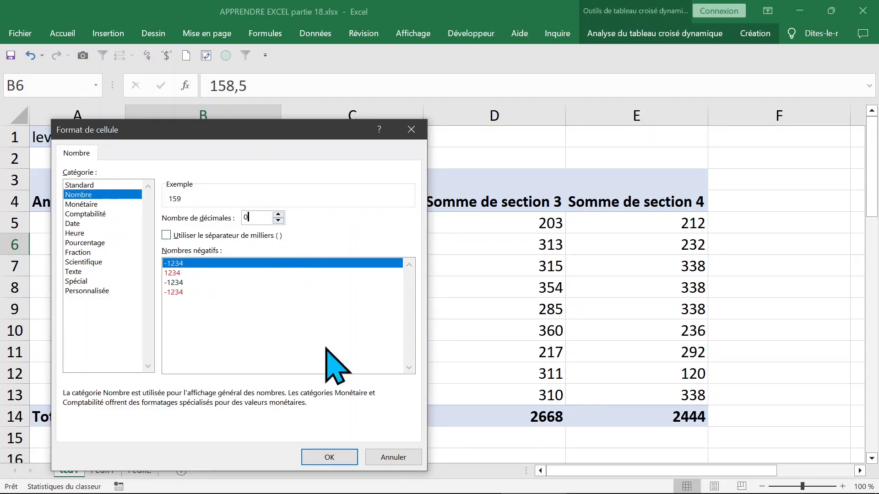
click(327, 458)
Step: Format the section 2 values with the Nombre category and 0 decimal places
right_click(333, 224)
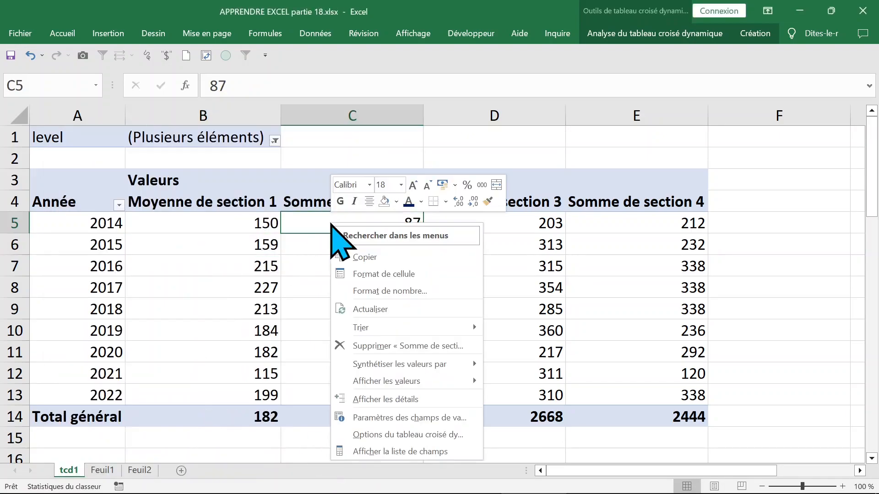
click(373, 290)
click(204, 178)
click(404, 205)
click(403, 204)
key(Return)
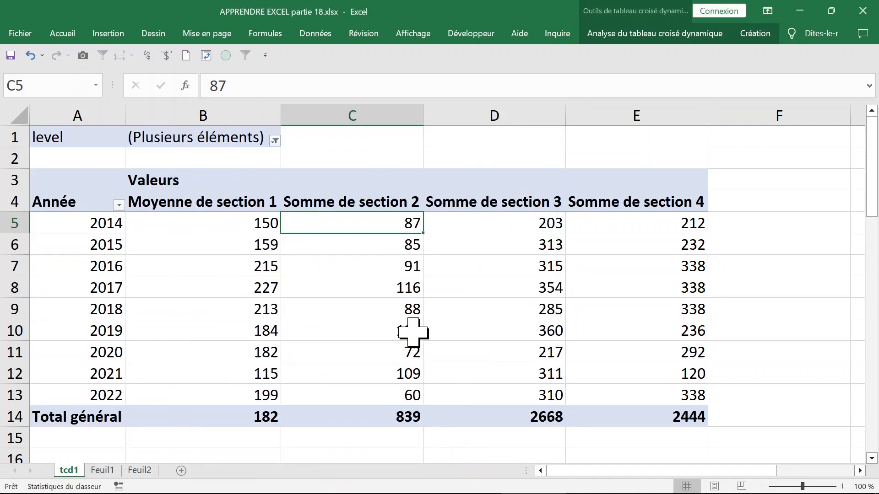
Step: Format the section 3 values with the Nombre category and 0 decimal places
click(465, 223)
right_click(478, 225)
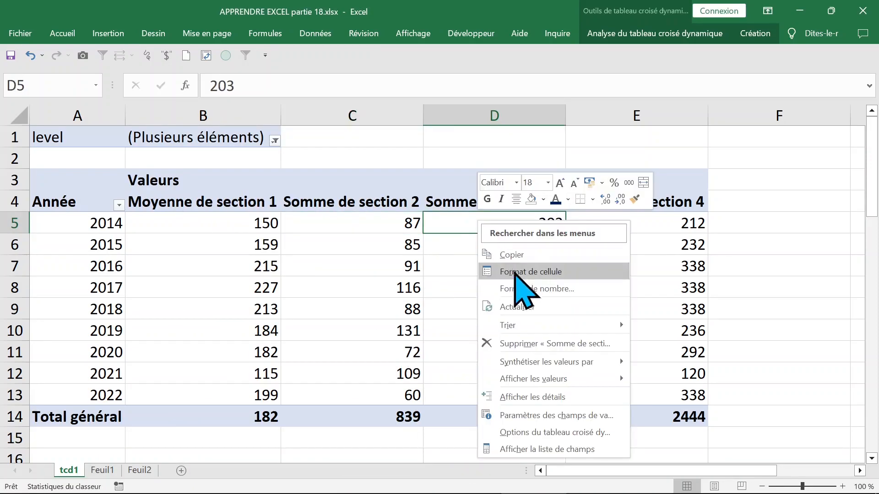
click(542, 286)
click(379, 179)
click(577, 204)
click(577, 204)
click(639, 445)
Step: Format the section 4 values with the Nombre category and 0 decimal places
click(590, 223)
right_click(600, 224)
click(663, 286)
click(489, 174)
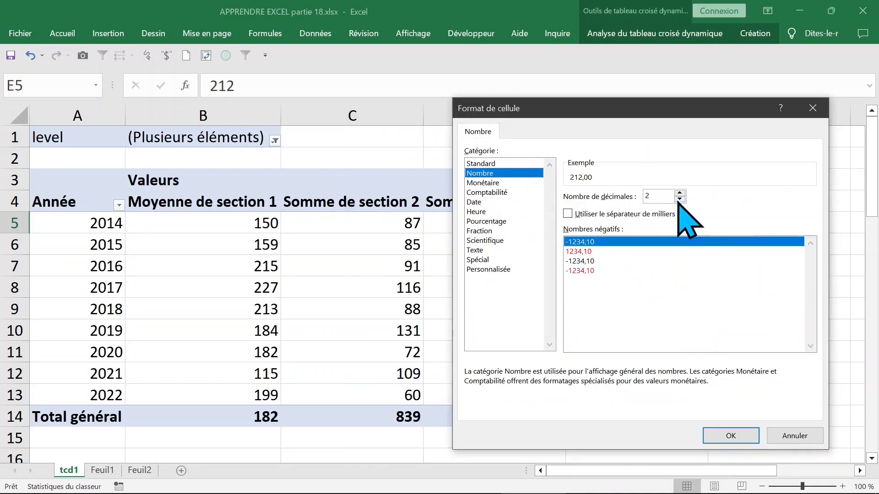
click(728, 438)
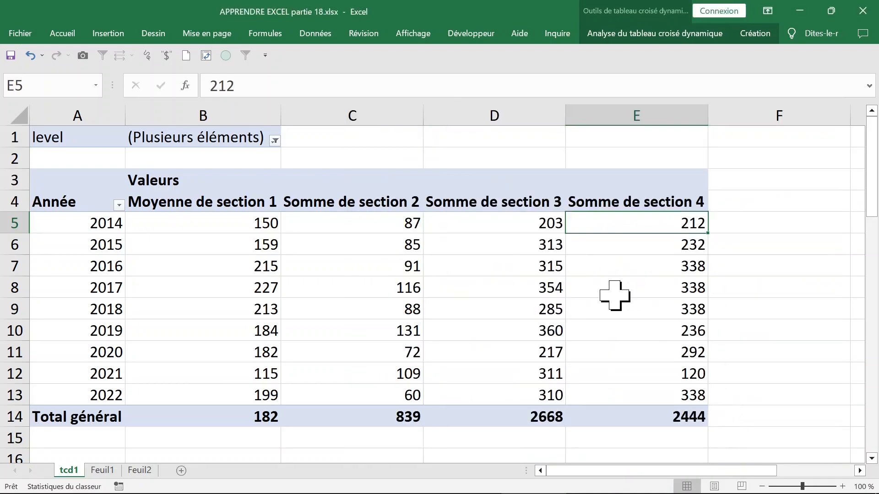
click(506, 270)
click(602, 249)
click(181, 229)
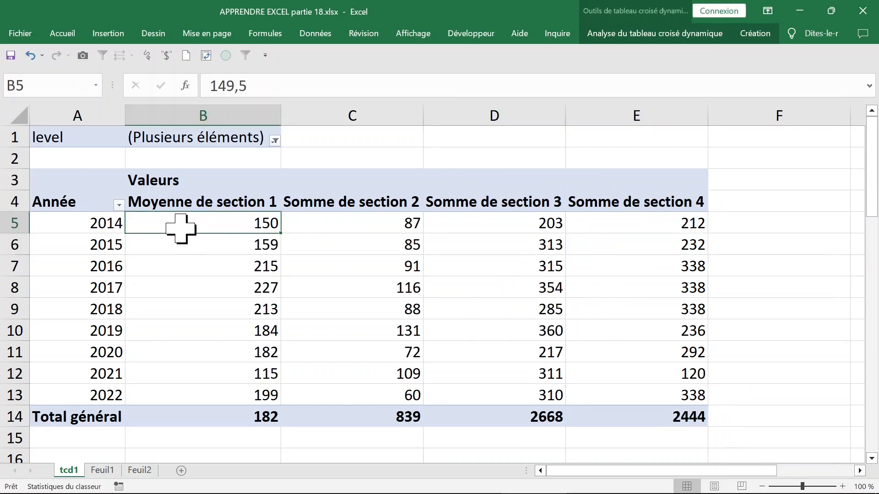
drag(209, 234, 494, 307)
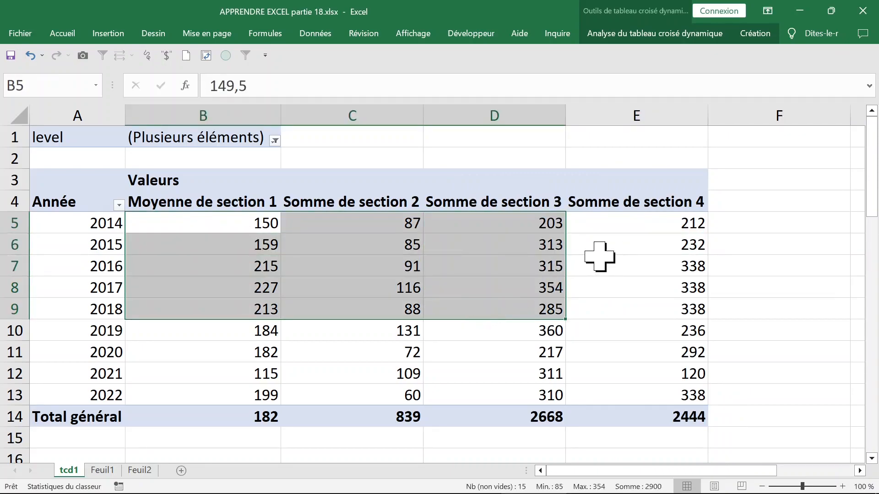
click(481, 231)
click(344, 223)
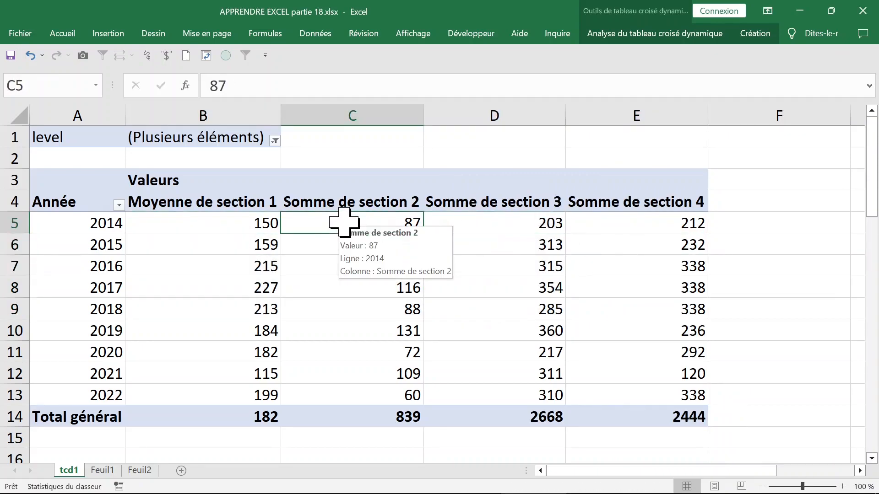
click(205, 210)
click(205, 227)
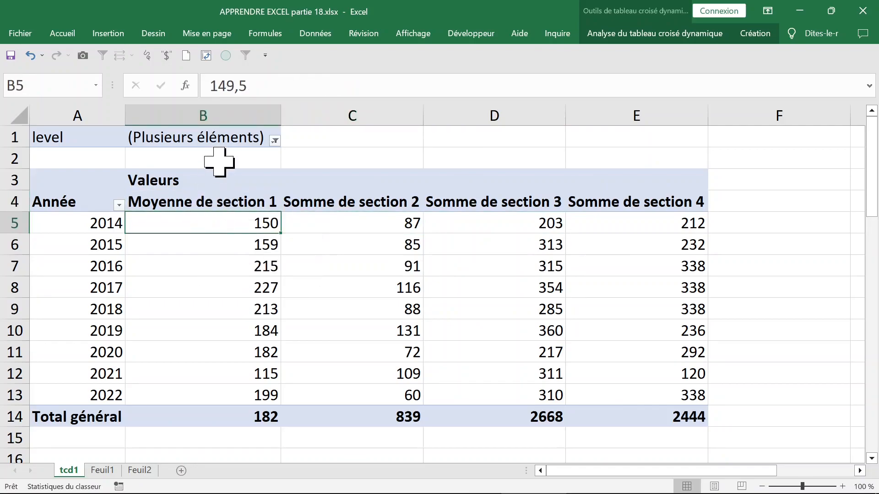
click(211, 108)
click(201, 202)
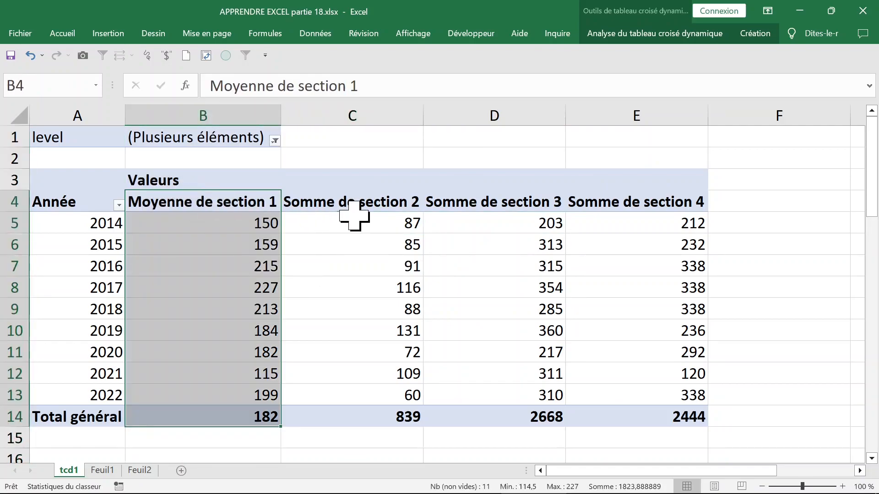
click(353, 217)
click(221, 200)
Step: Summarize the section 2 values by average (Moyenne) instead of sum
click(366, 201)
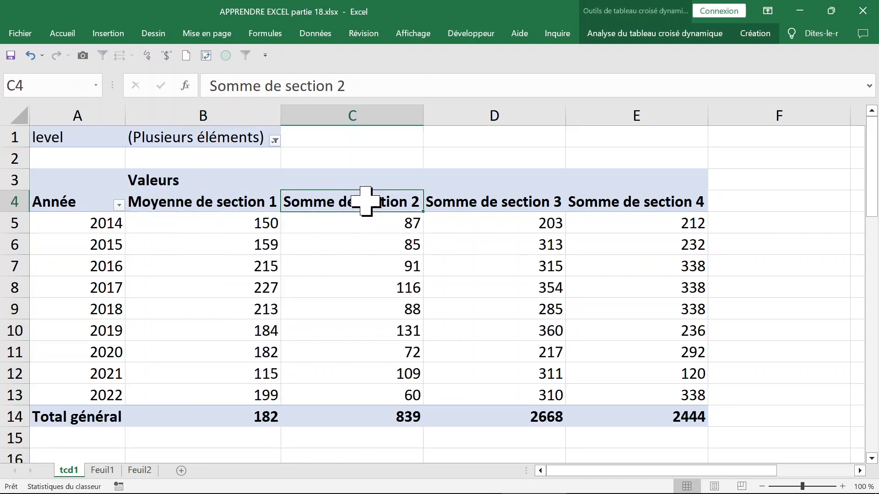
right_click(339, 206)
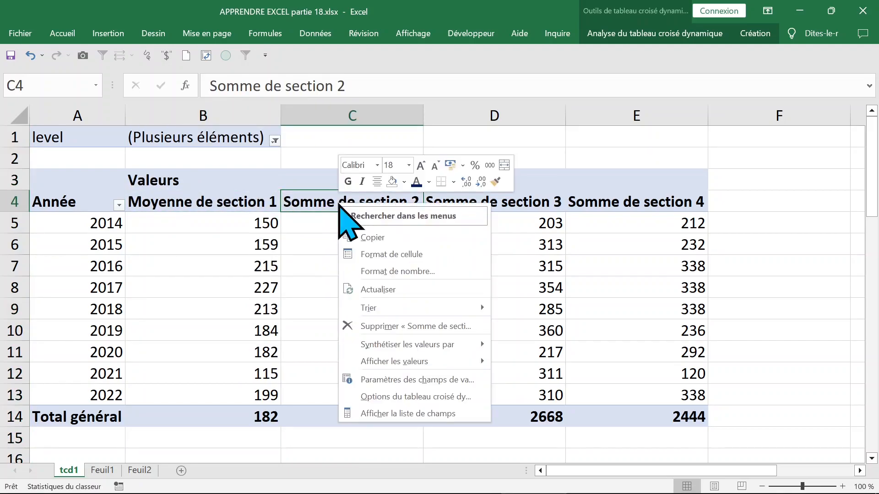
mouse_move(409, 348)
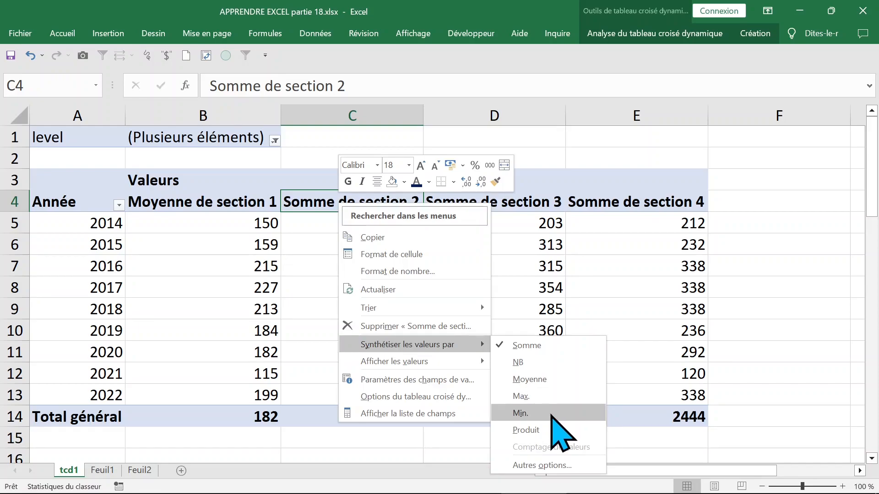
click(555, 380)
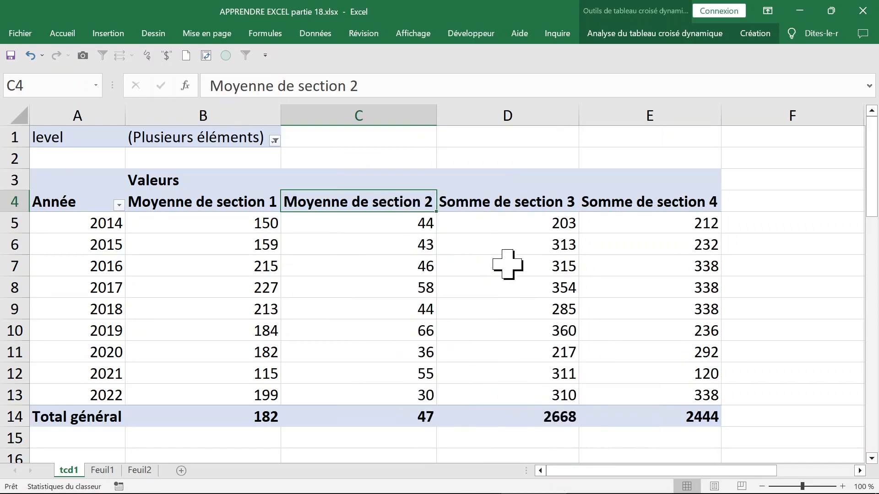
Step: Summarize the section 3 and section 4 values by average (Moyenne) instead of sum
right_click(500, 206)
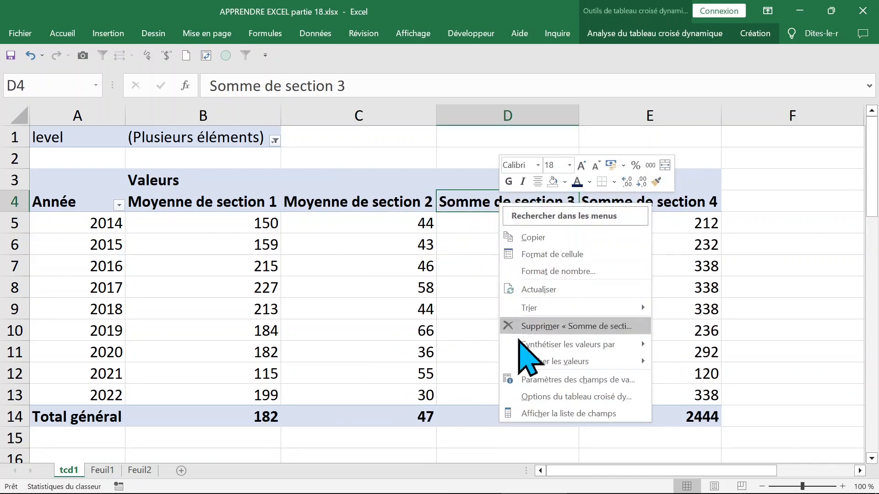
mouse_move(547, 348)
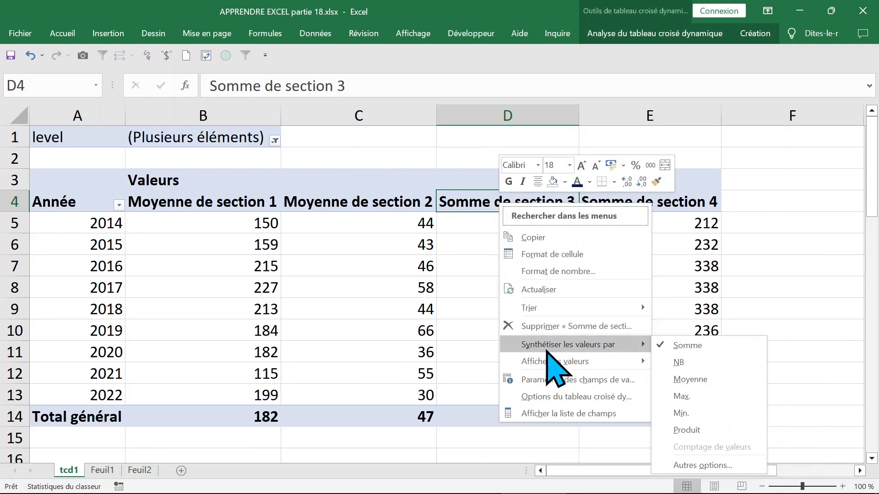
click(664, 378)
right_click(672, 225)
mouse_move(715, 372)
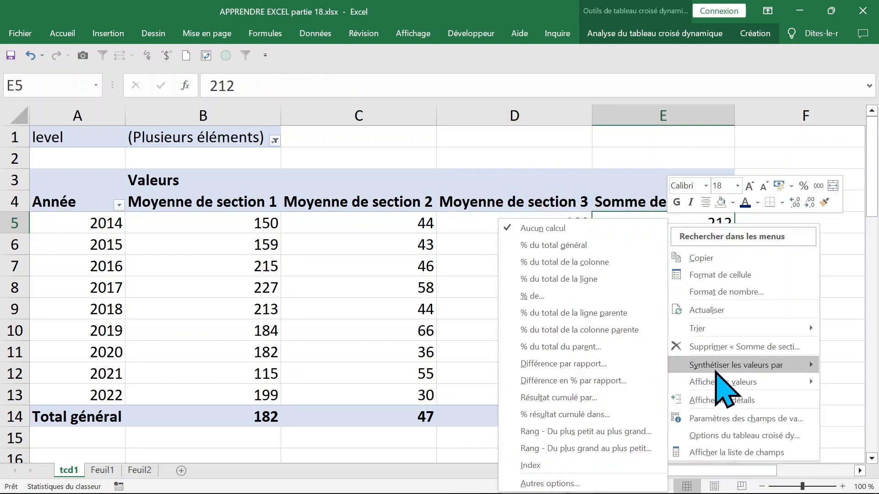
click(640, 397)
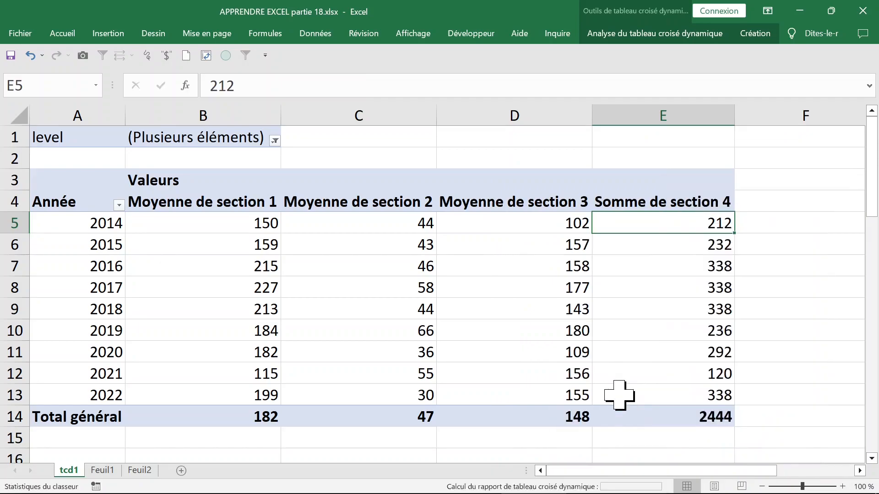
Step: Review the yearly averages of the four sections and the items selected in the level filter
click(420, 288)
click(245, 251)
click(180, 284)
click(78, 224)
click(78, 215)
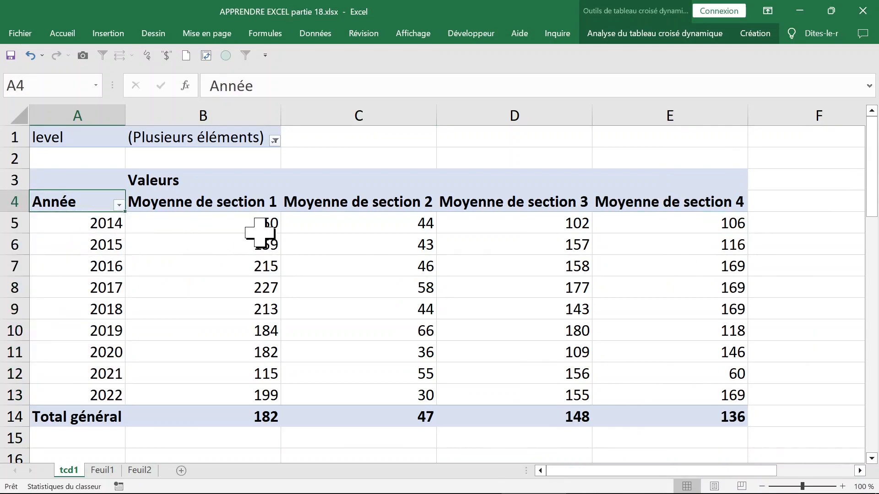
click(203, 220)
click(68, 222)
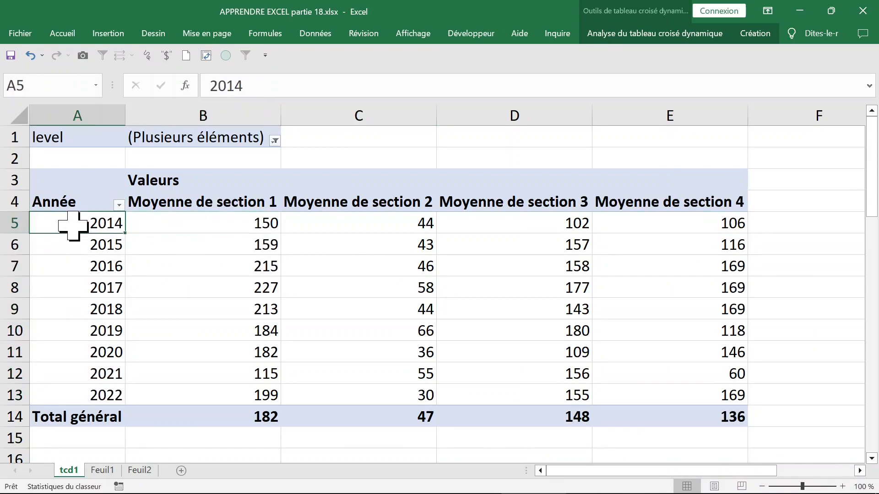
click(274, 142)
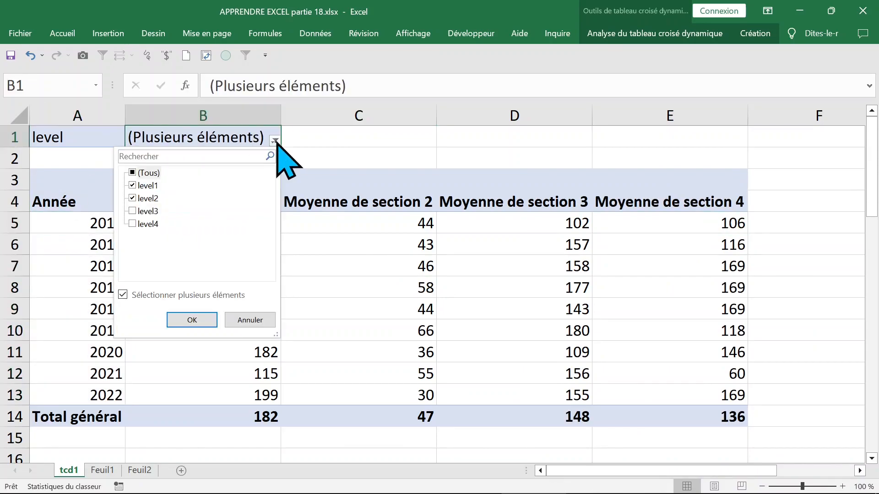
click(391, 257)
click(369, 269)
drag(178, 220, 232, 347)
click(240, 304)
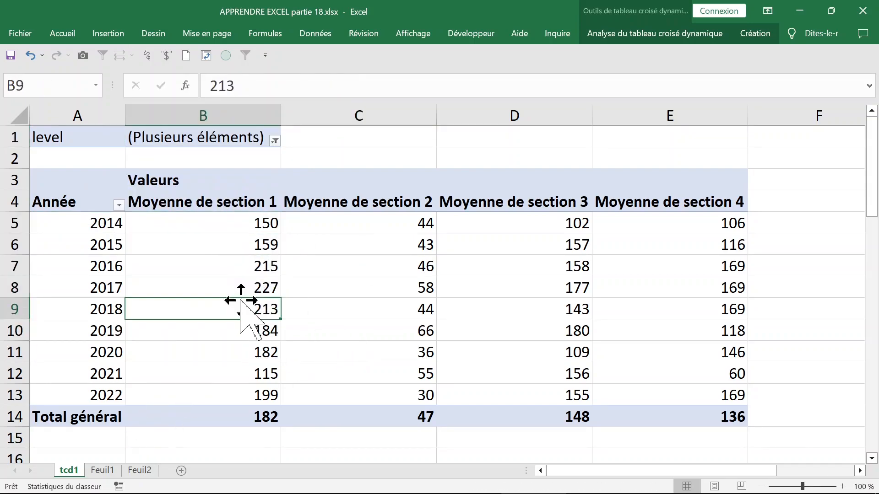
Step: Set the pivot table's report layout to tabular form (Afficher sous forme tabulaire)
click(671, 35)
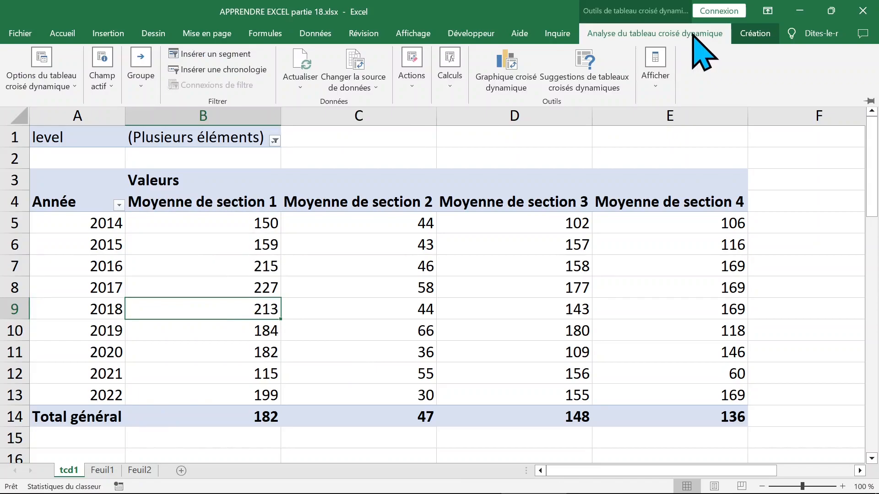
click(745, 36)
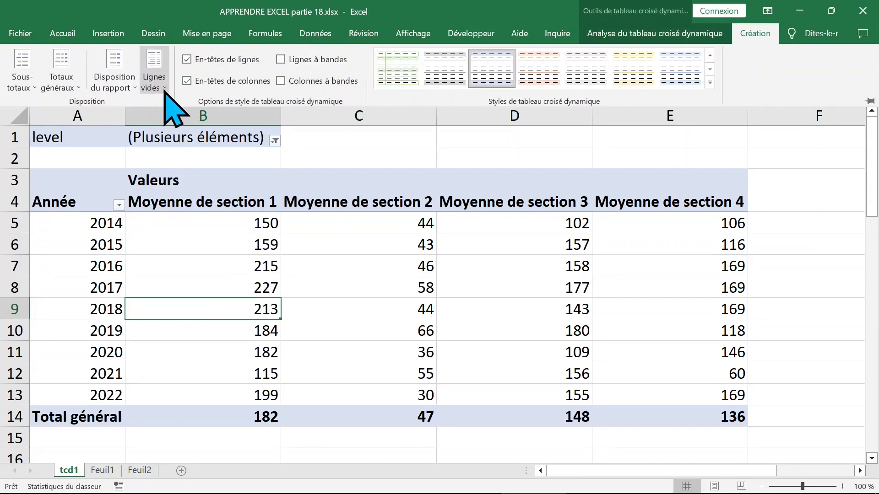
click(120, 81)
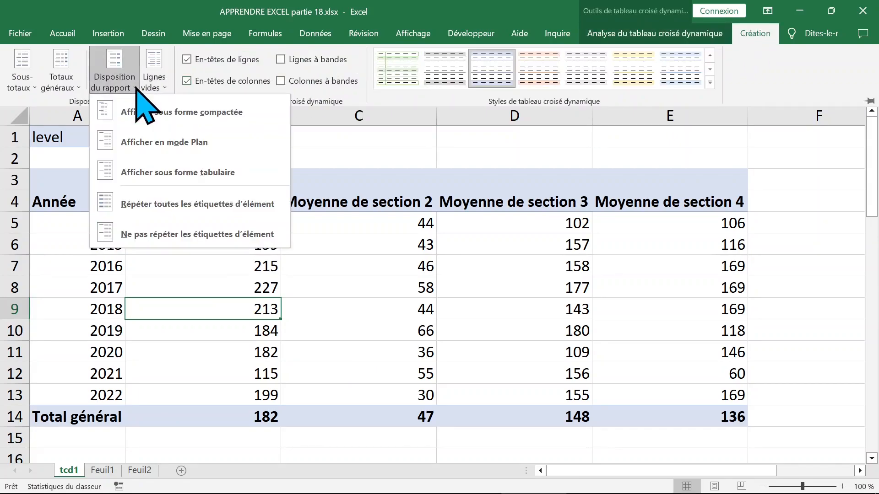
click(165, 172)
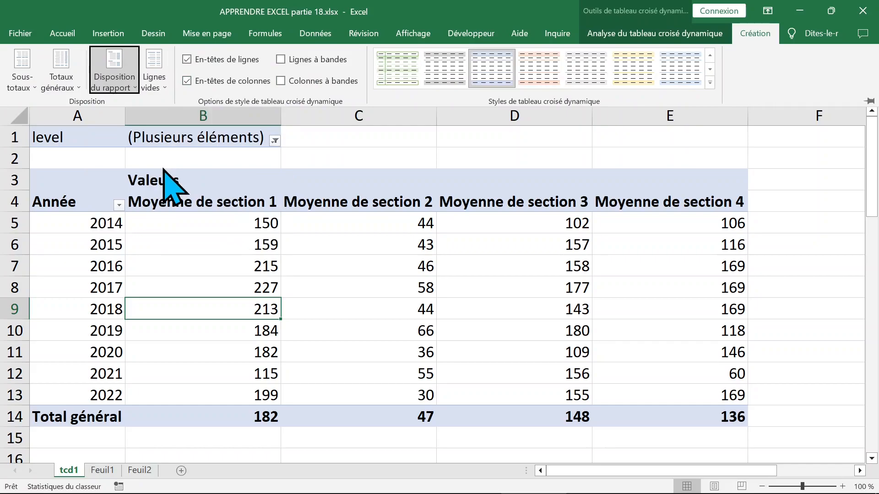
click(131, 102)
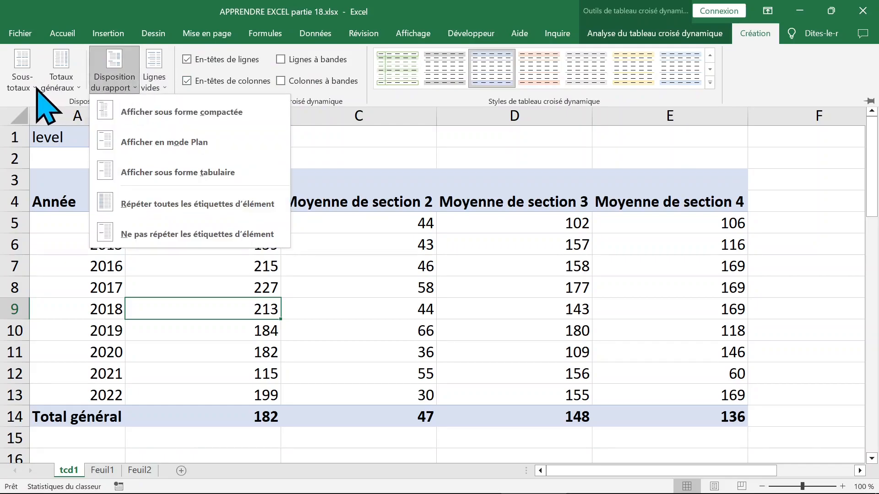
Step: Open the pivot table option for showing report filter pages
click(617, 38)
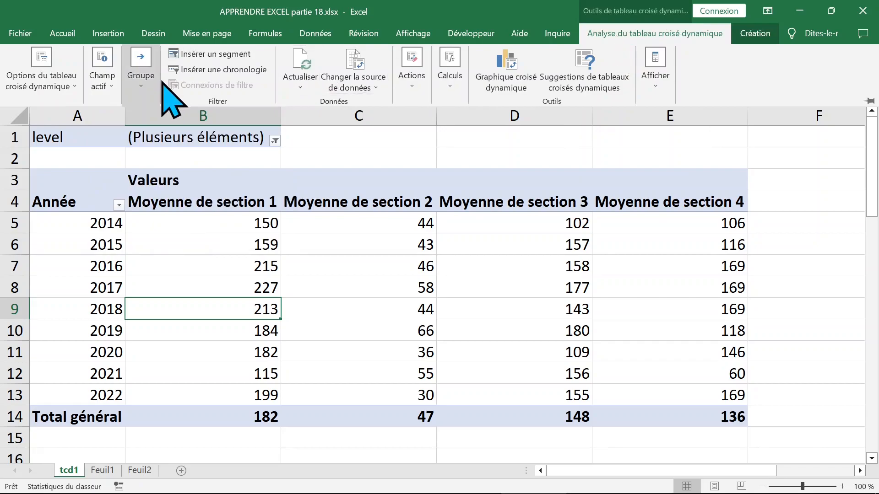
click(34, 83)
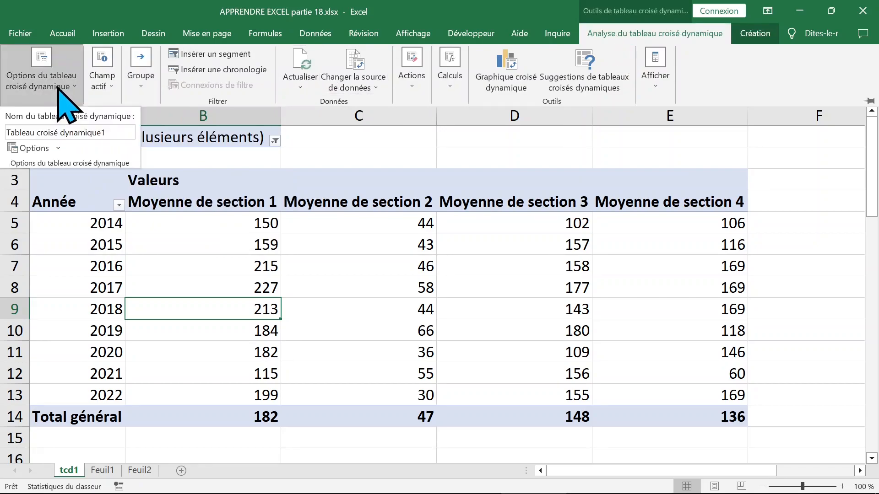
click(60, 148)
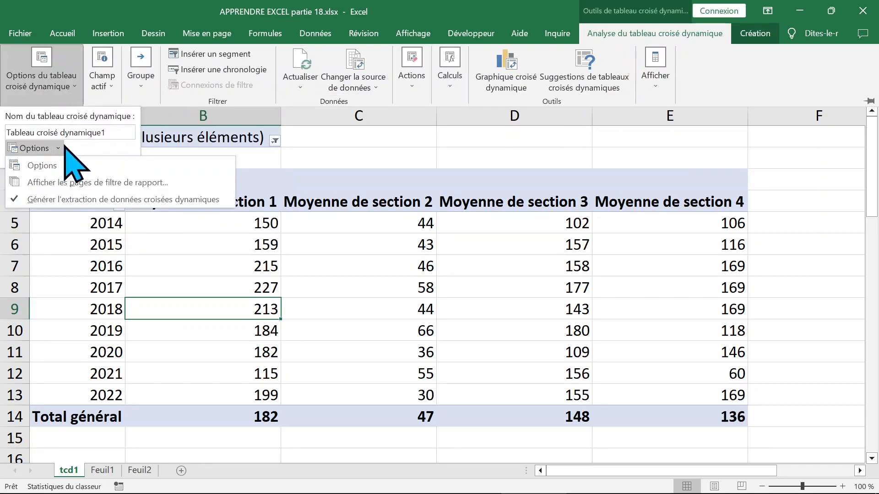
click(60, 185)
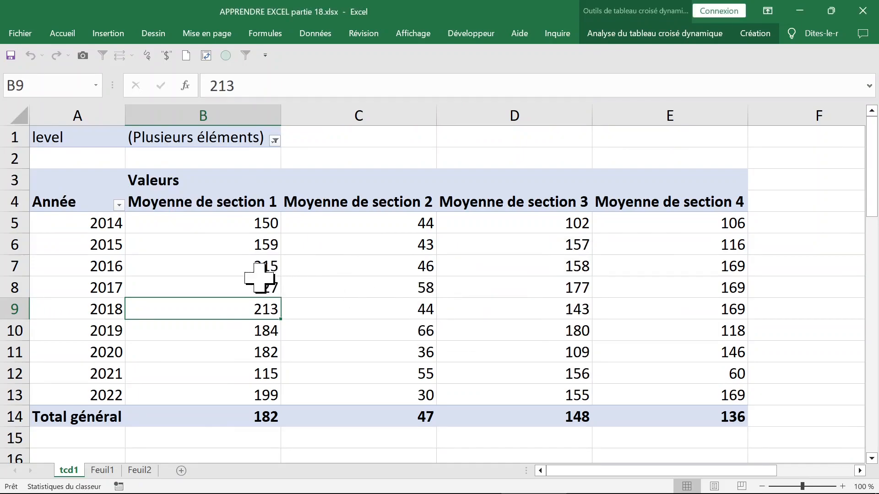
Step: Set the level filter to include all levels (Tous)
click(207, 261)
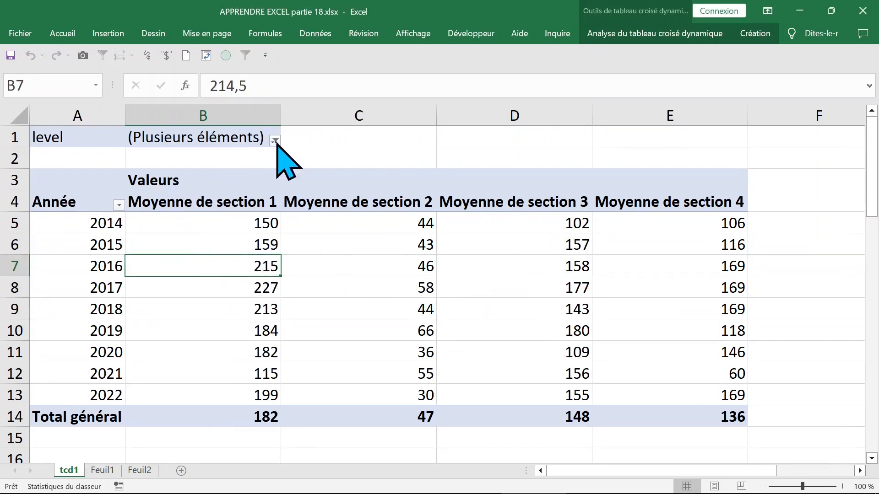
click(275, 140)
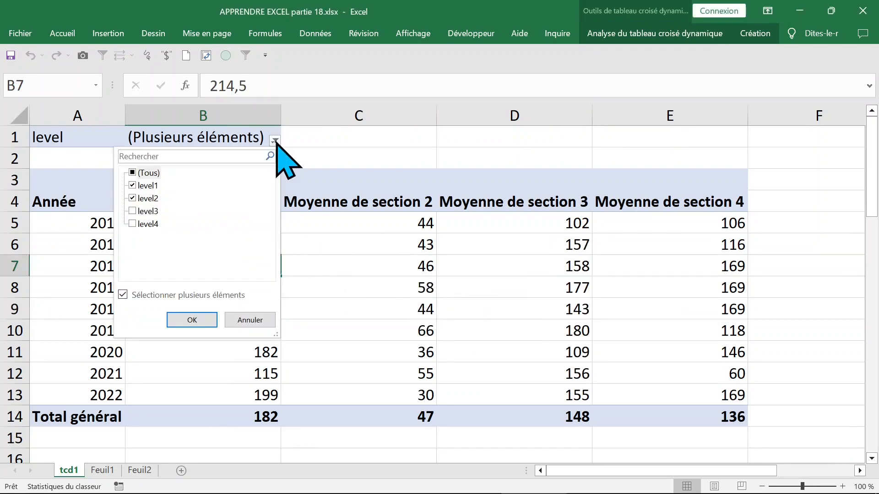
click(133, 173)
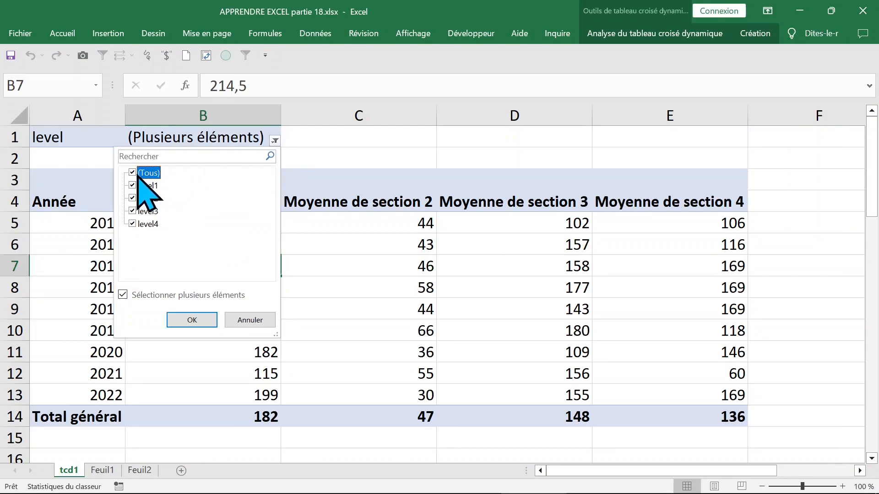
click(192, 320)
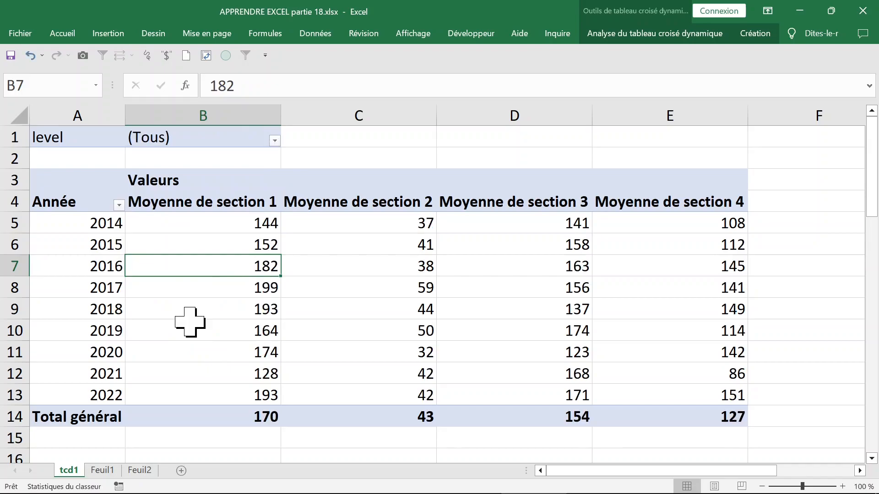
Step: Generate a separate report filter page of the tcd1 pivot table for each item of the level field
click(194, 315)
click(215, 268)
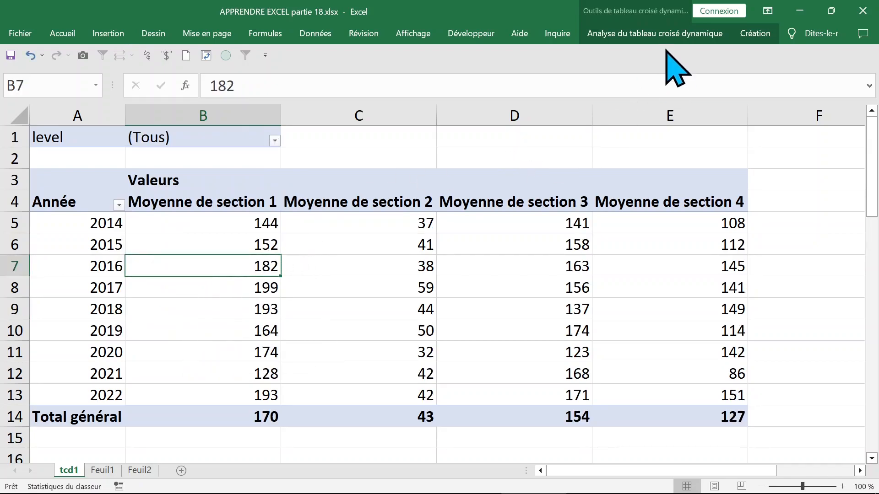
click(664, 36)
click(72, 84)
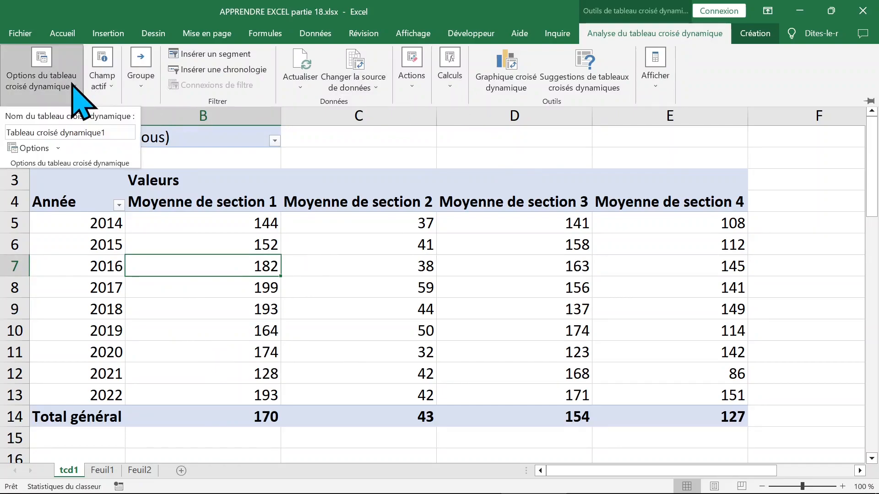
click(58, 148)
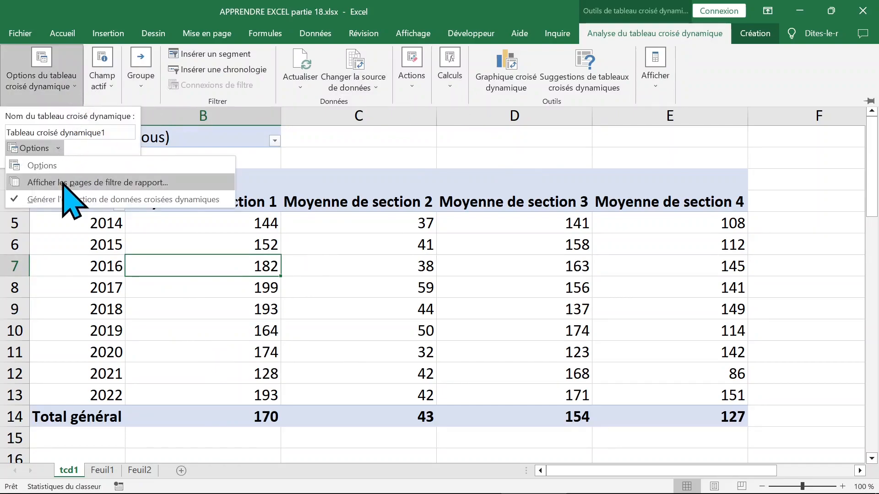
click(66, 183)
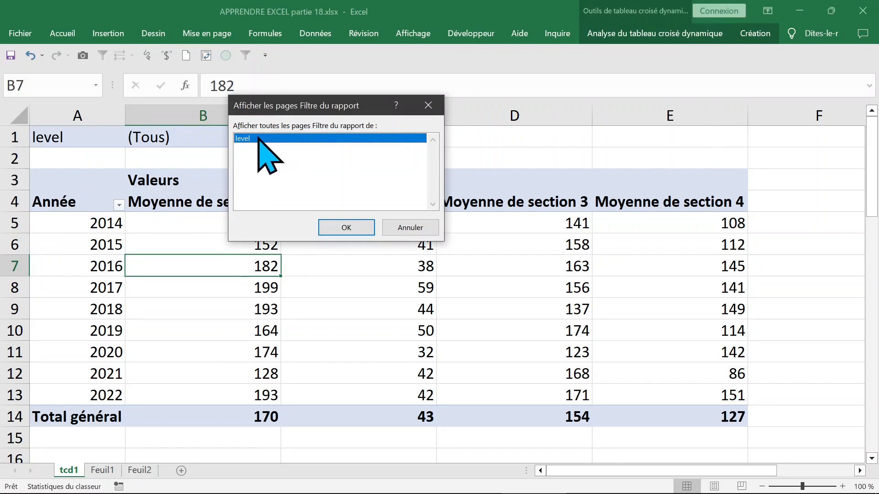
click(346, 227)
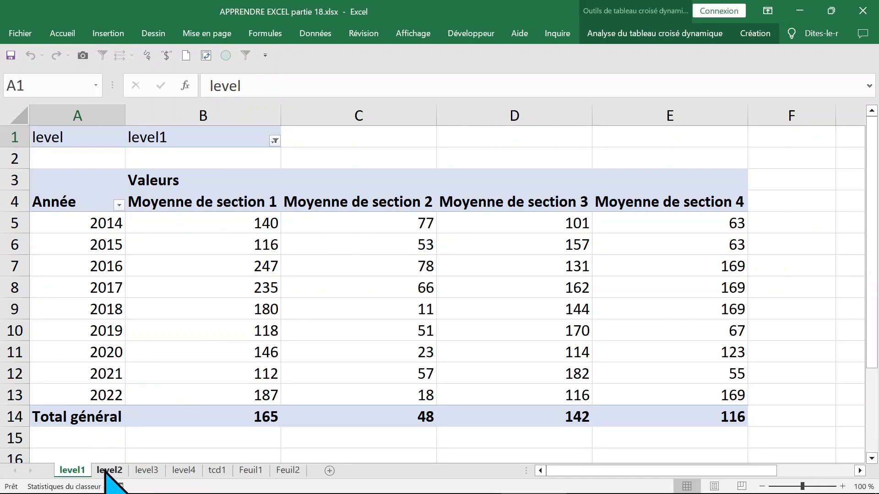
Step: Look through the level2, level3 and level4 sheets to check the yearly averages on each filter page
click(108, 470)
click(146, 471)
click(183, 470)
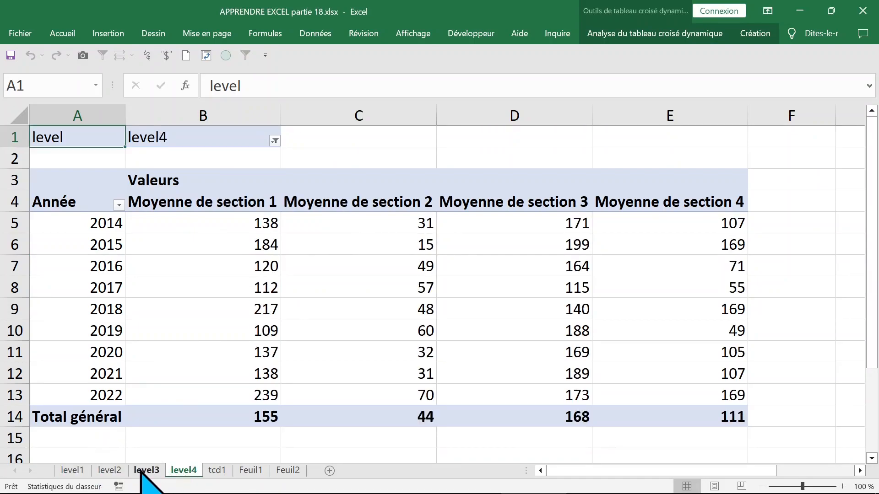